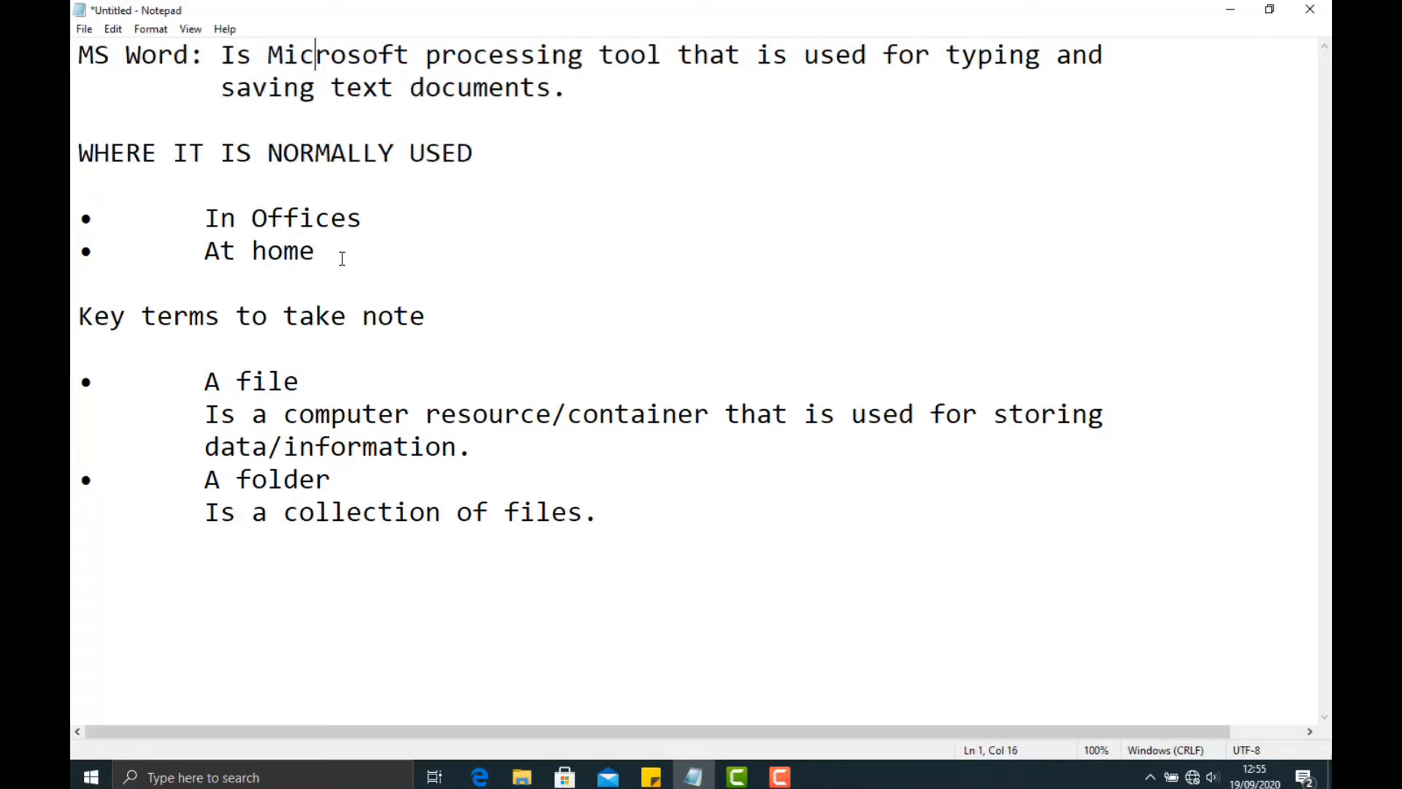
- Review the notes on what MS Word is, where it is used, and the definitions of a file and a folder
{"action": "left_click", "coordinate": [387, 226]}
{"action": "left_click", "coordinate": [341, 250]}
{"action": "left_click", "coordinate": [366, 276]}
{"action": "left_click", "coordinate": [311, 382]}
{"action": "left_click", "coordinate": [188, 381], "text": "shift"}
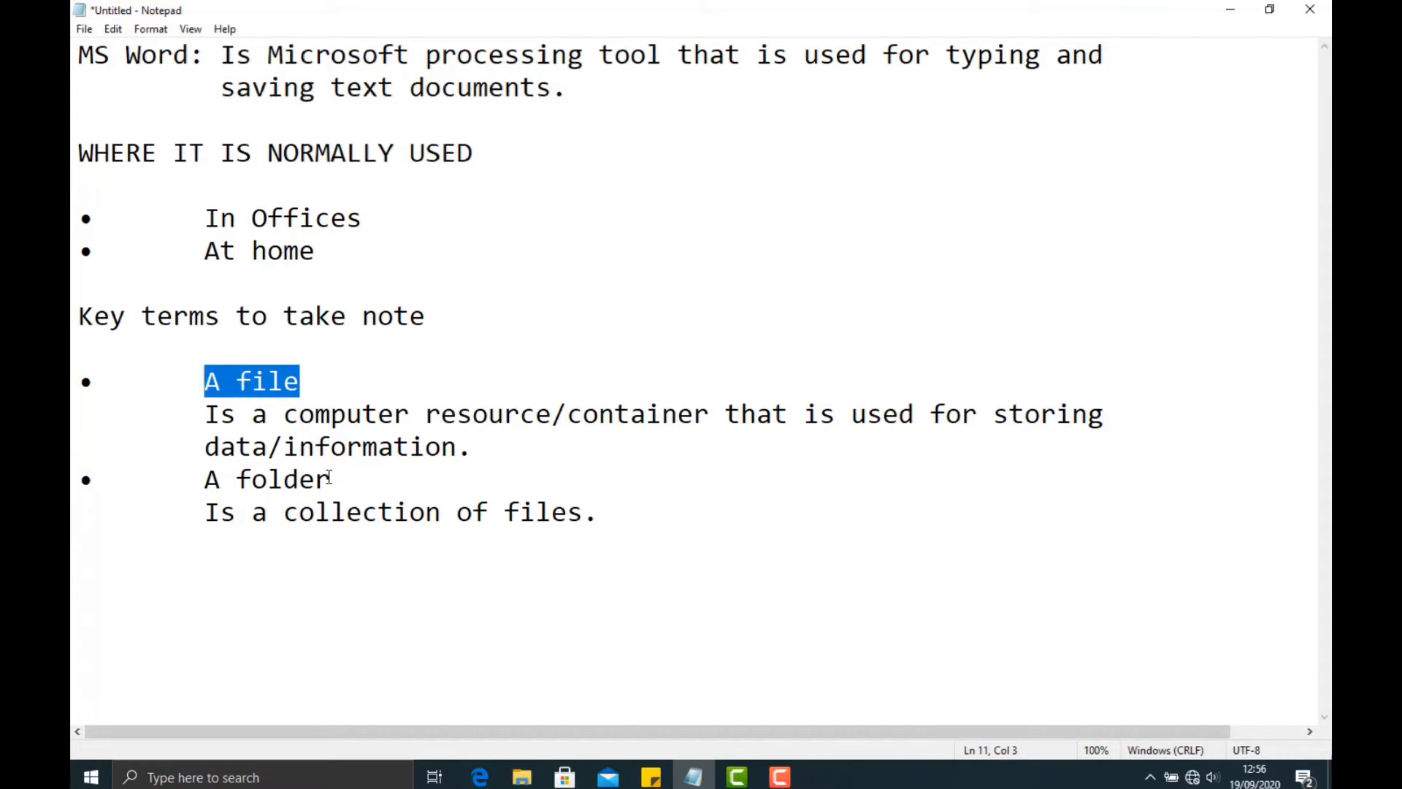
{"action": "left_click_drag", "start_coordinate": [342, 483], "coordinate": [194, 480]}
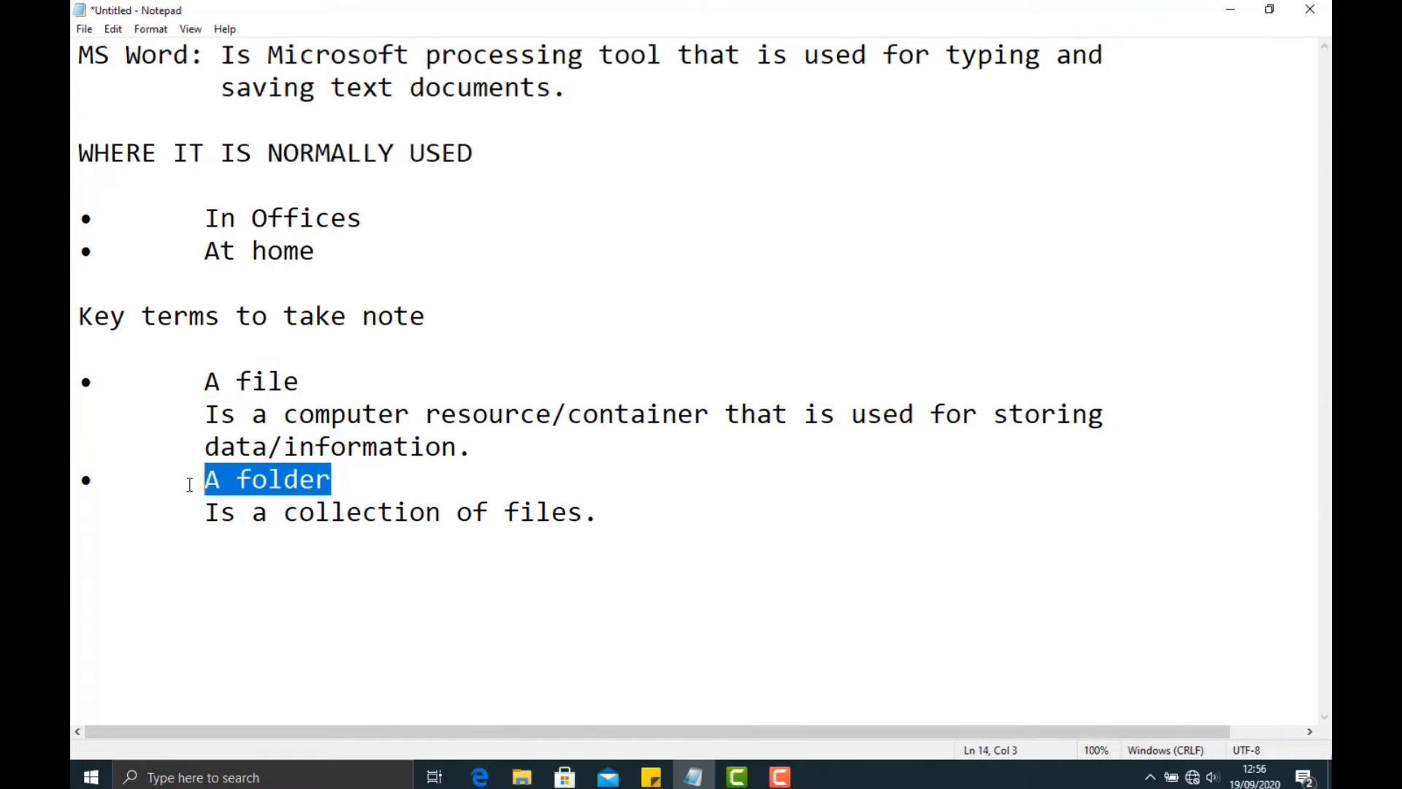
{"action": "left_click", "coordinate": [294, 381]}
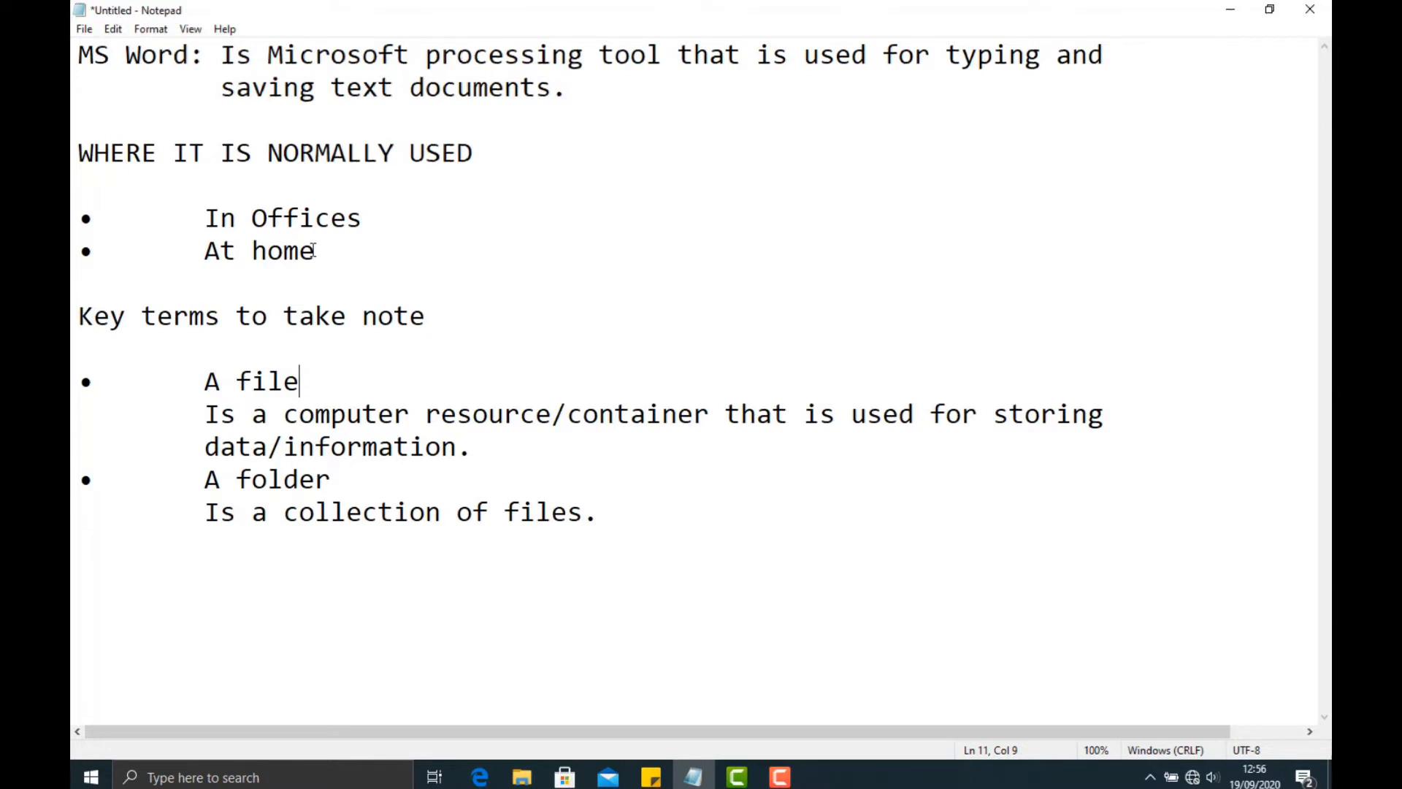
{"action": "left_click_drag", "start_coordinate": [620, 520], "coordinate": [73, 53]}
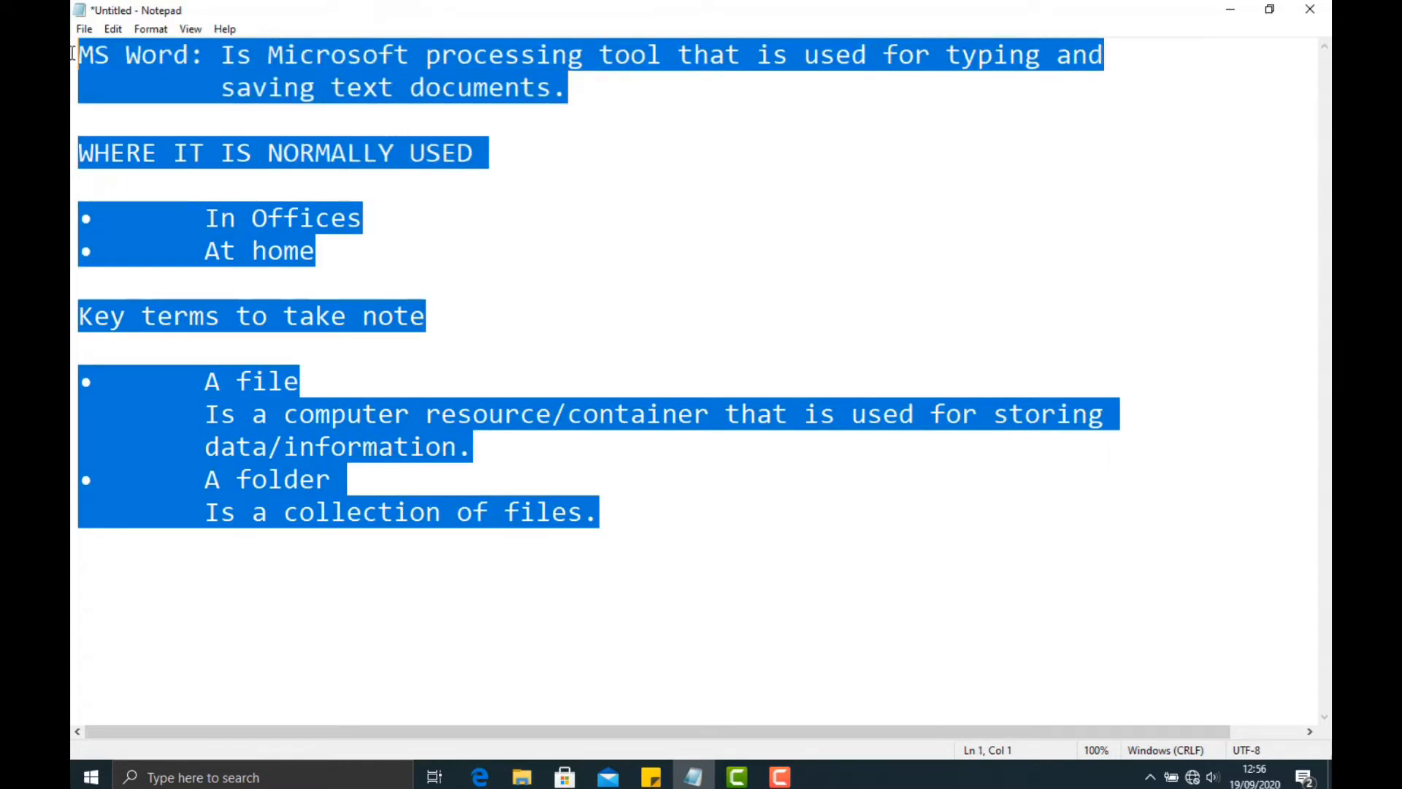
{"action": "left_click", "coordinate": [137, 112]}
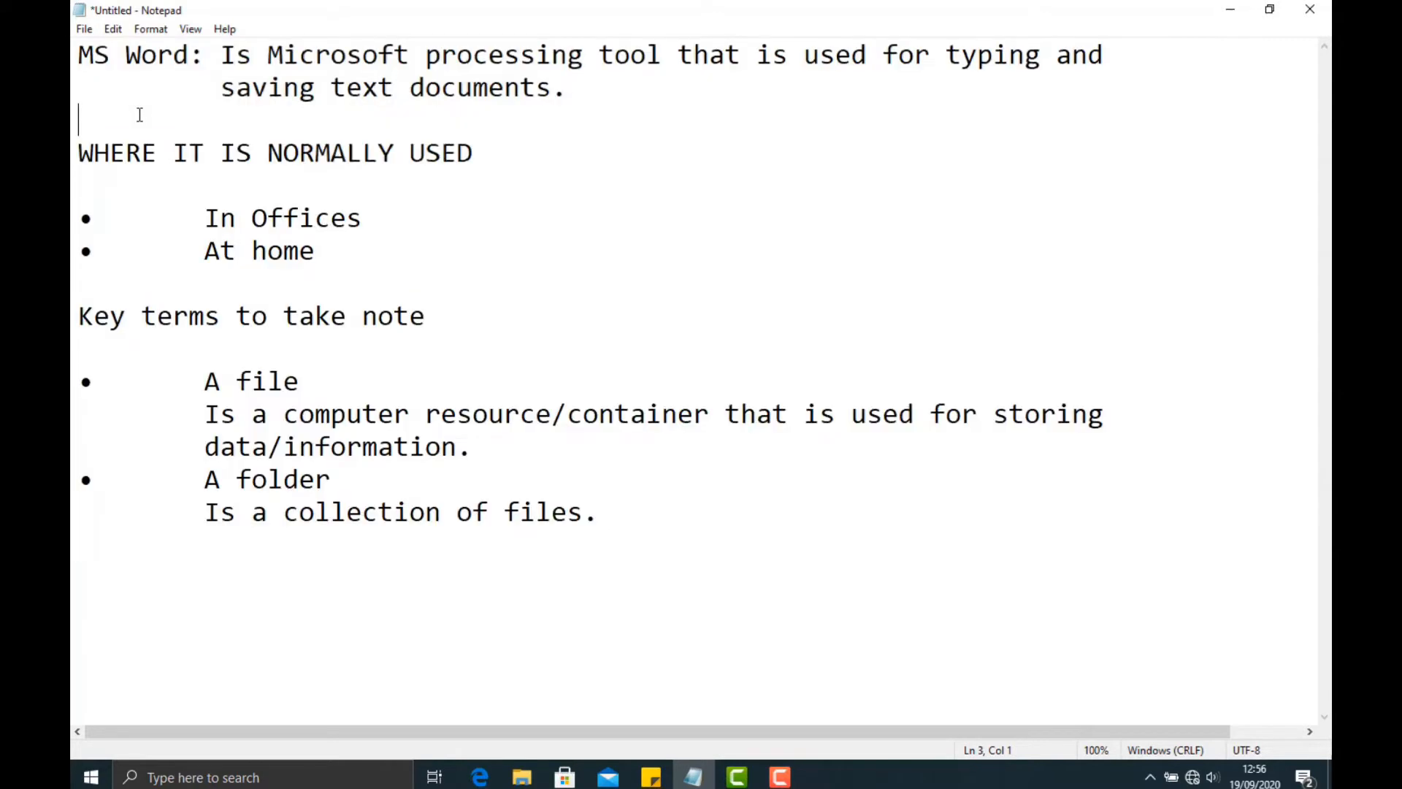
{"action": "left_click_drag", "start_coordinate": [76, 54], "coordinate": [517, 539]}
{"action": "left_click", "coordinate": [516, 539]}
{"action": "left_click_drag", "start_coordinate": [568, 416], "coordinate": [712, 422]}
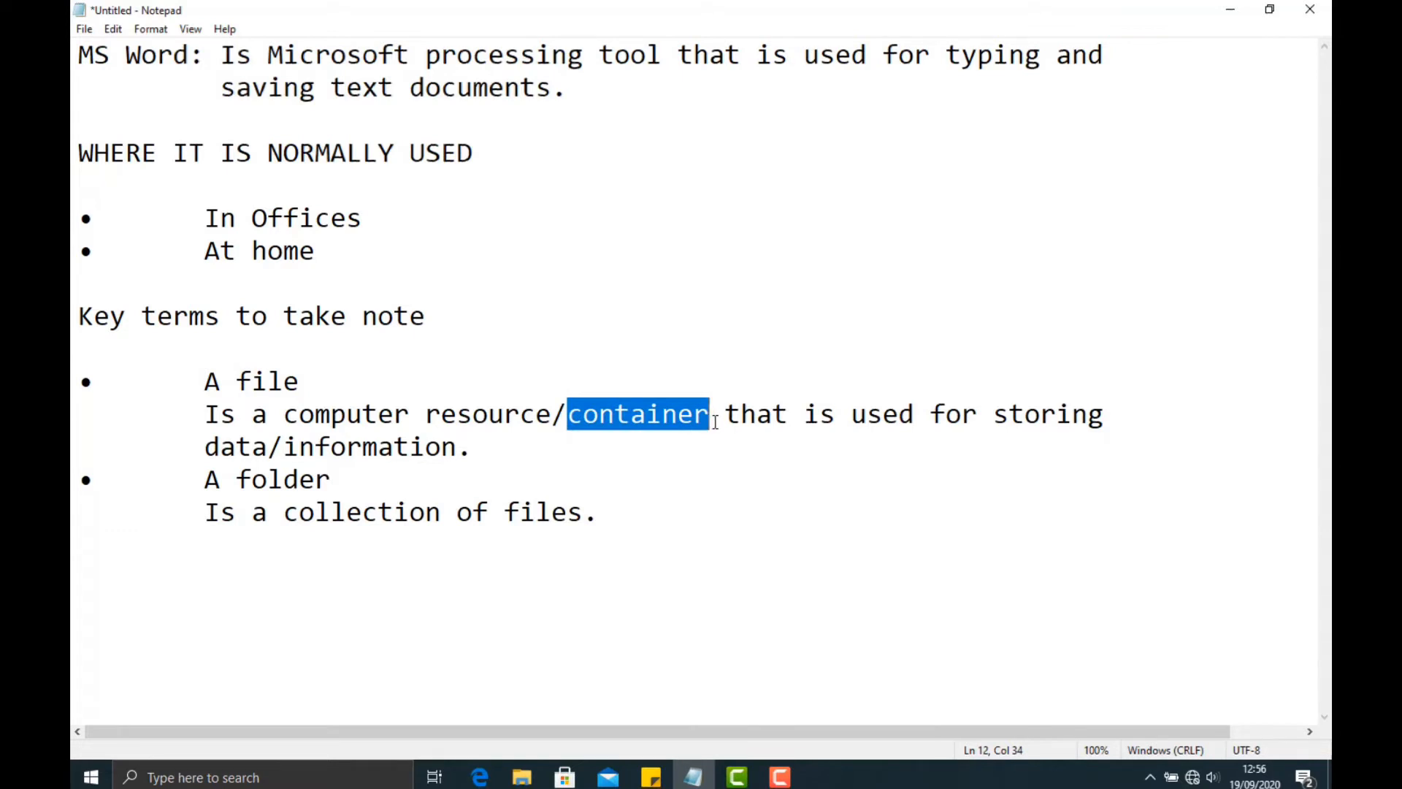
{"action": "left_click", "coordinate": [552, 413]}
{"action": "left_click", "coordinate": [608, 457]}
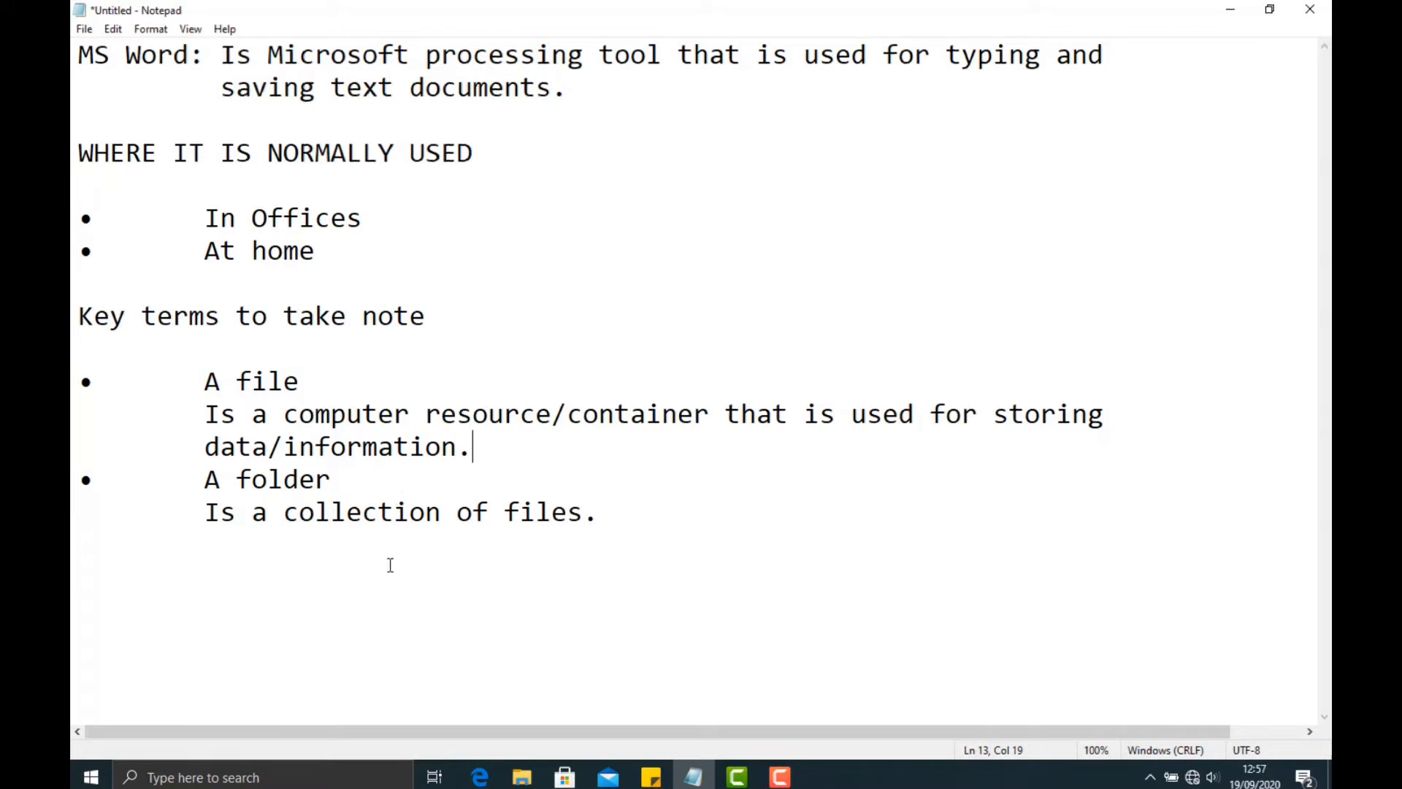
{"action": "left_click", "coordinate": [336, 482]}
- Minimize the notes and sticky note windows and create a desktop folder named Word
{"action": "left_click", "coordinate": [1230, 9]}
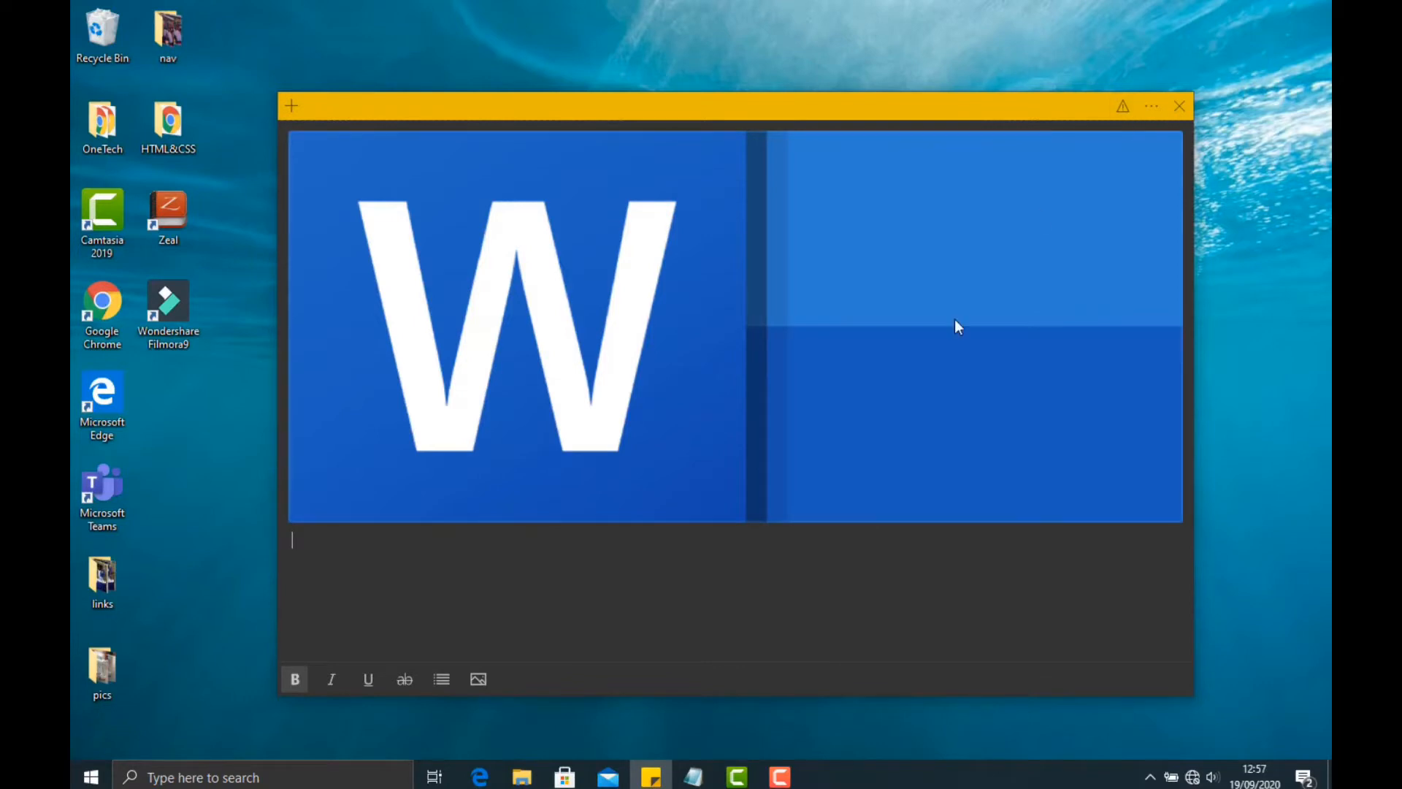
{"action": "left_click", "coordinate": [652, 777]}
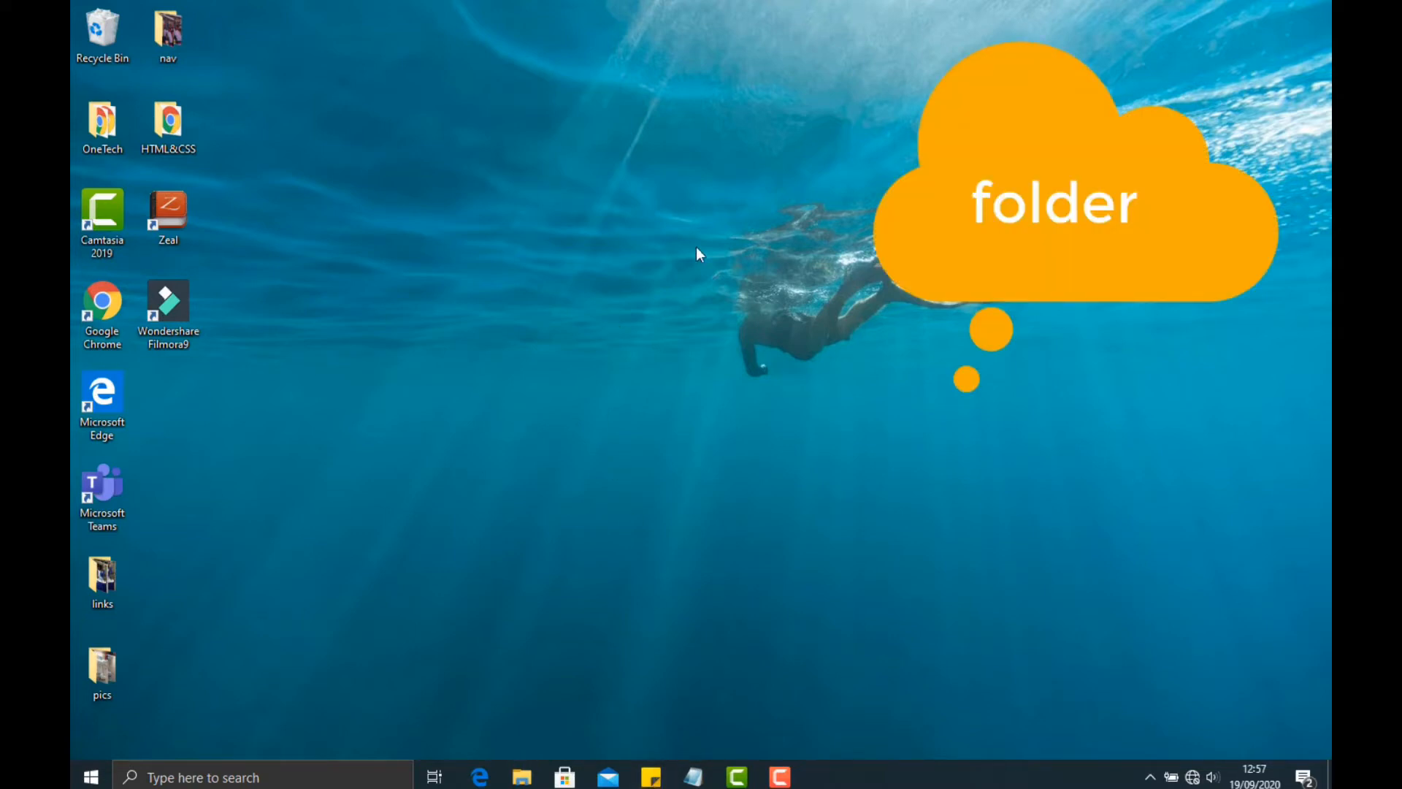
{"action": "right_click", "coordinate": [602, 223]}
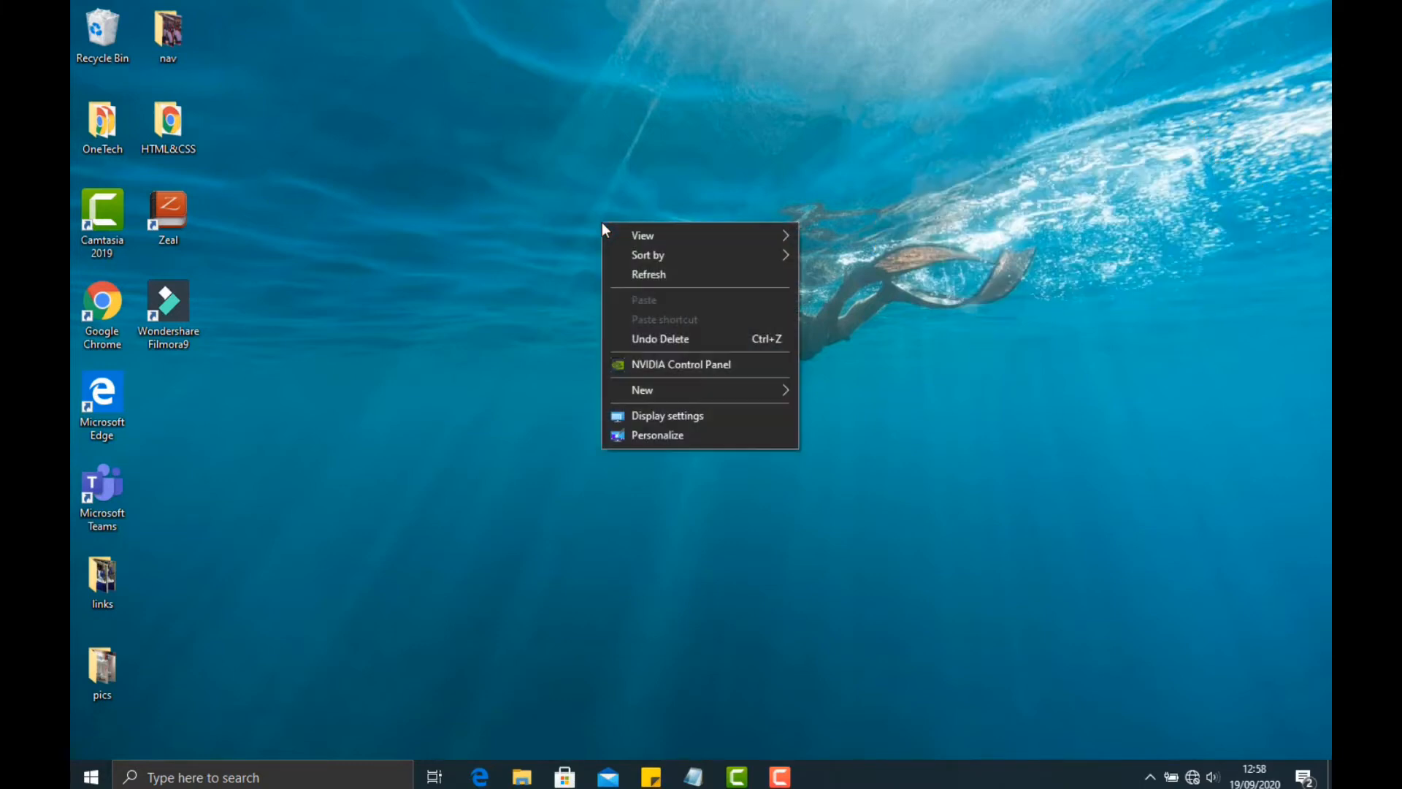
{"action": "mouse_move", "coordinate": [794, 390]}
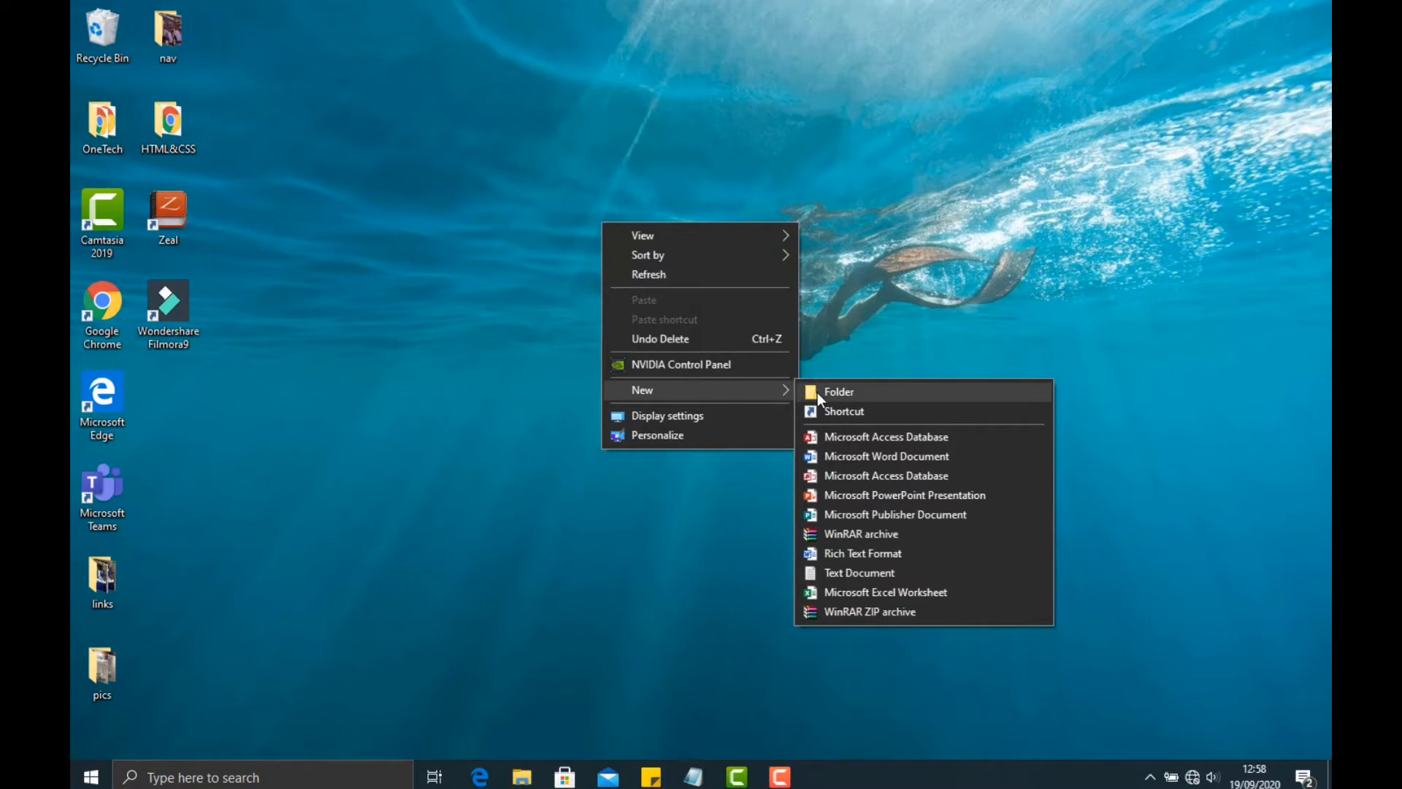
{"action": "left_click", "coordinate": [817, 392]}
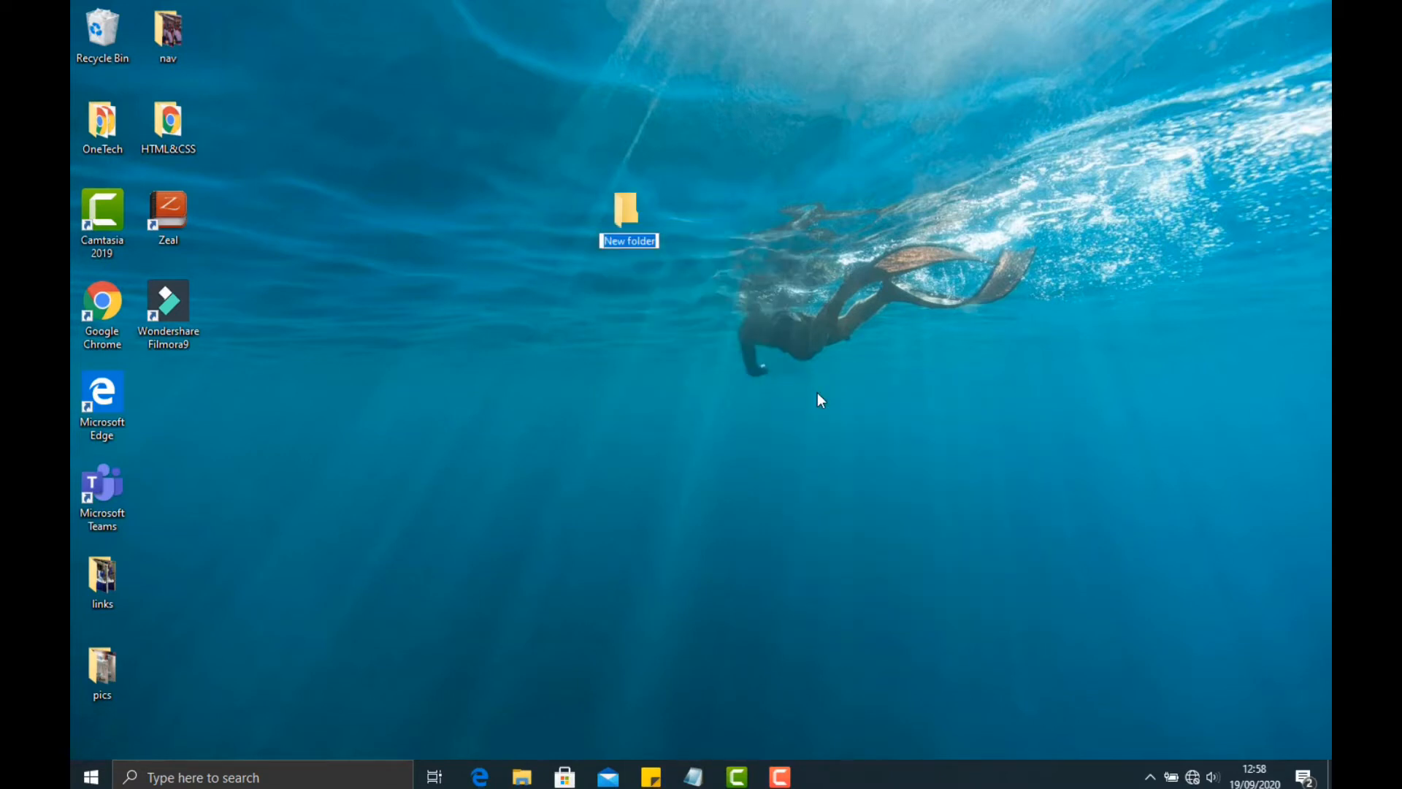
{"action": "type", "text": "wORD"}
{"action": "key", "text": "BackSpace"}
{"action": "key", "text": "BackSpace"}
{"action": "key", "text": "BackSpace"}
{"action": "key", "text": "BackSpace"}
{"action": "type", "text": "Word"}
{"action": "key", "text": "Return"}
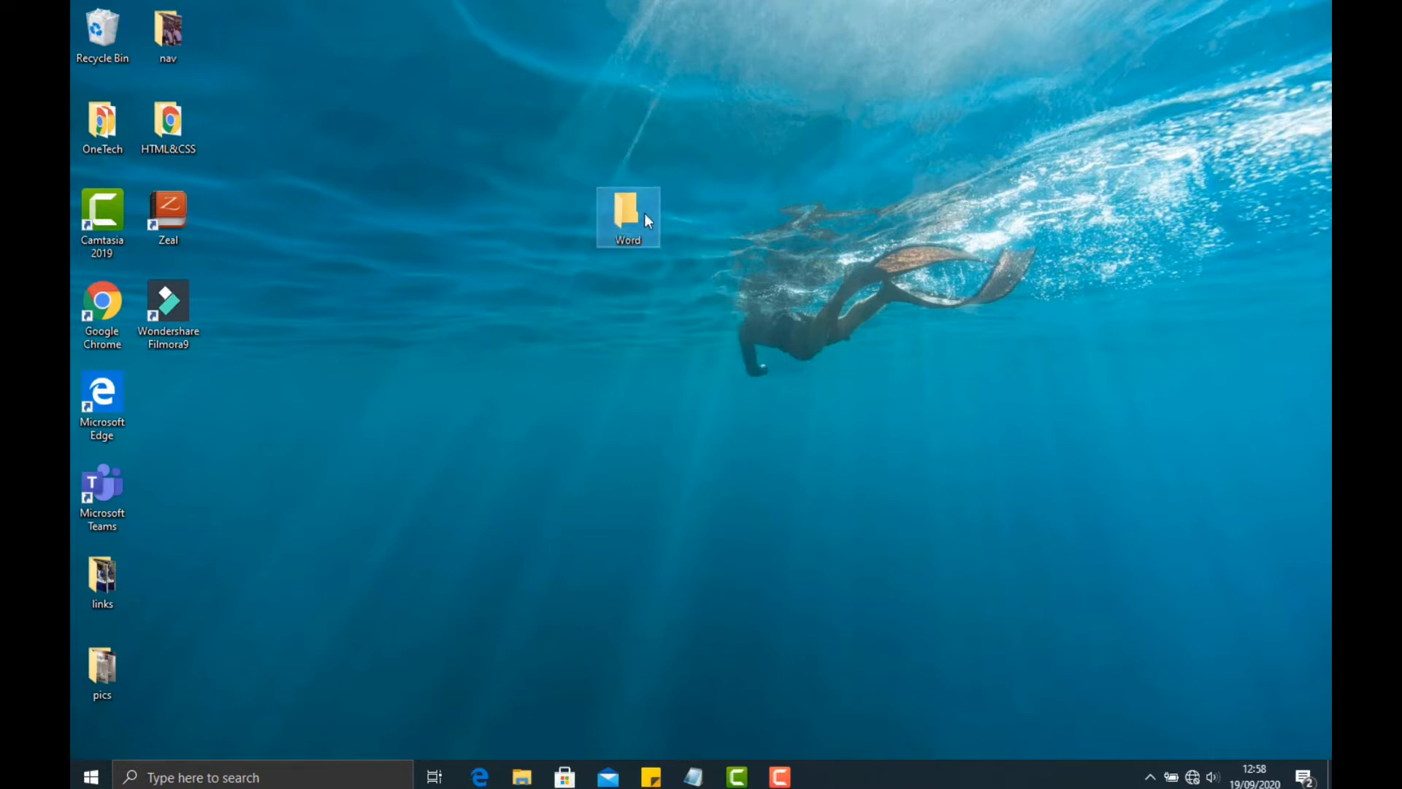
- Move the Word folder directly below the Wondershare Filmora9 shortcut and refresh the desktop
{"action": "left_click_drag", "start_coordinate": [604, 236], "coordinate": [447, 350]}
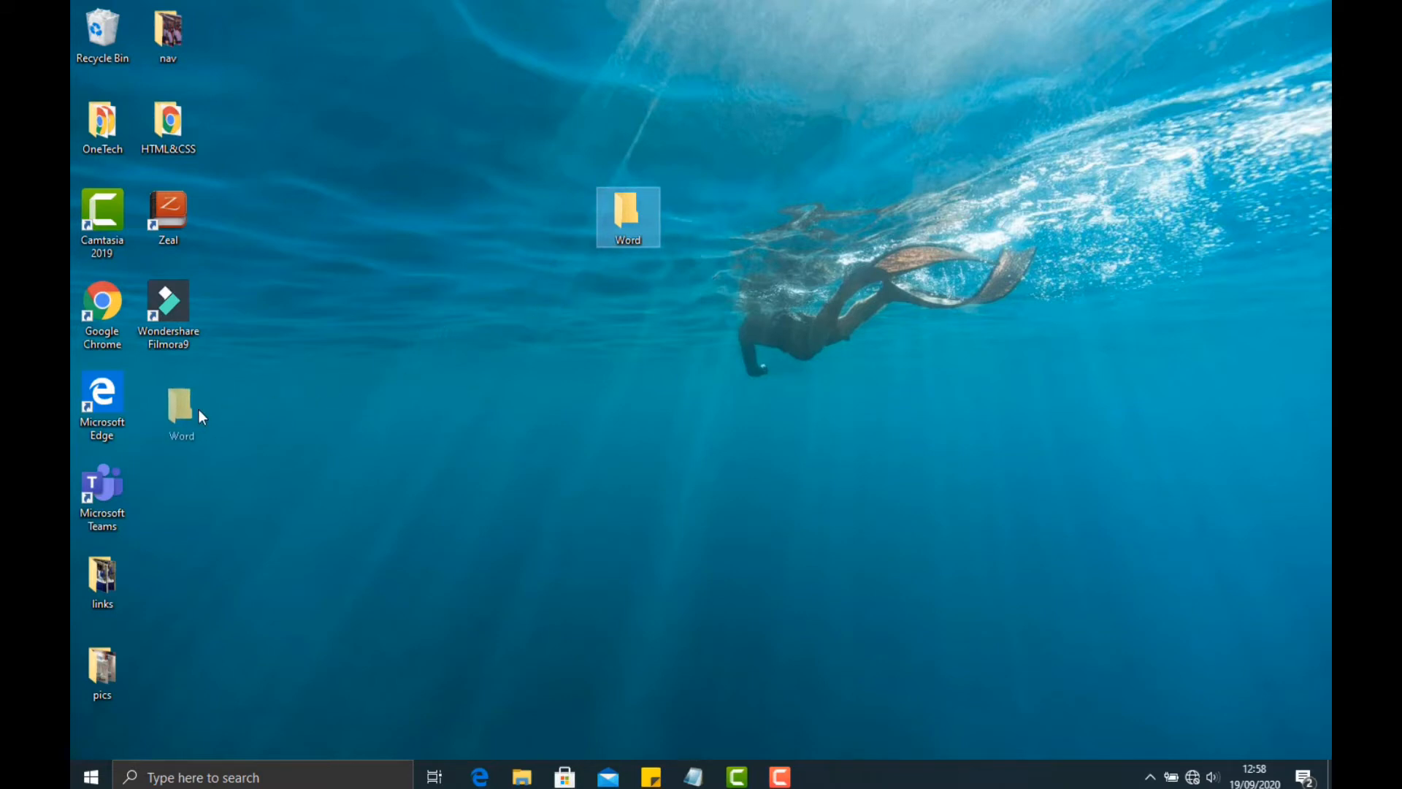
{"action": "left_click_drag", "start_coordinate": [184, 400], "coordinate": [184, 400]}
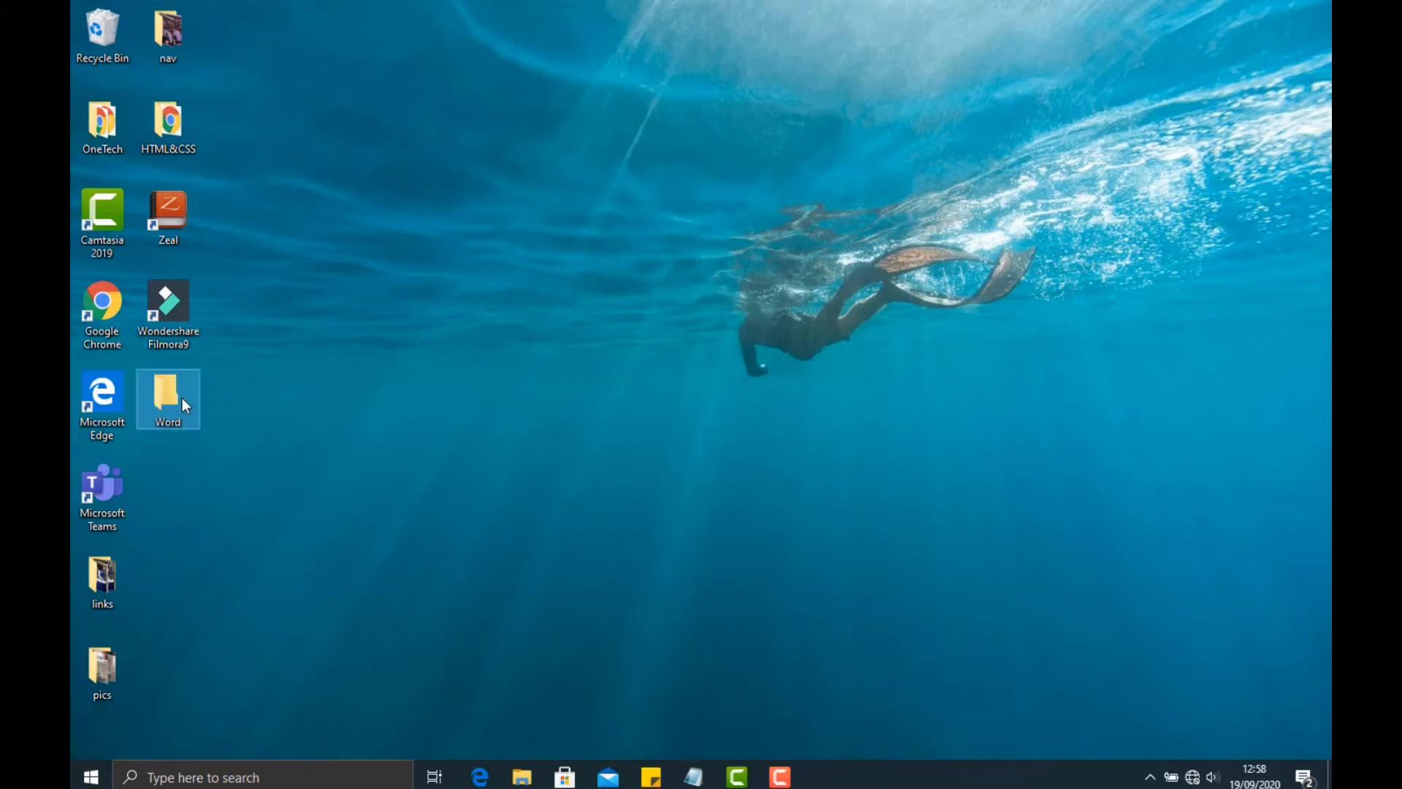
{"action": "left_click", "coordinate": [316, 395]}
{"action": "right_click", "coordinate": [372, 348]}
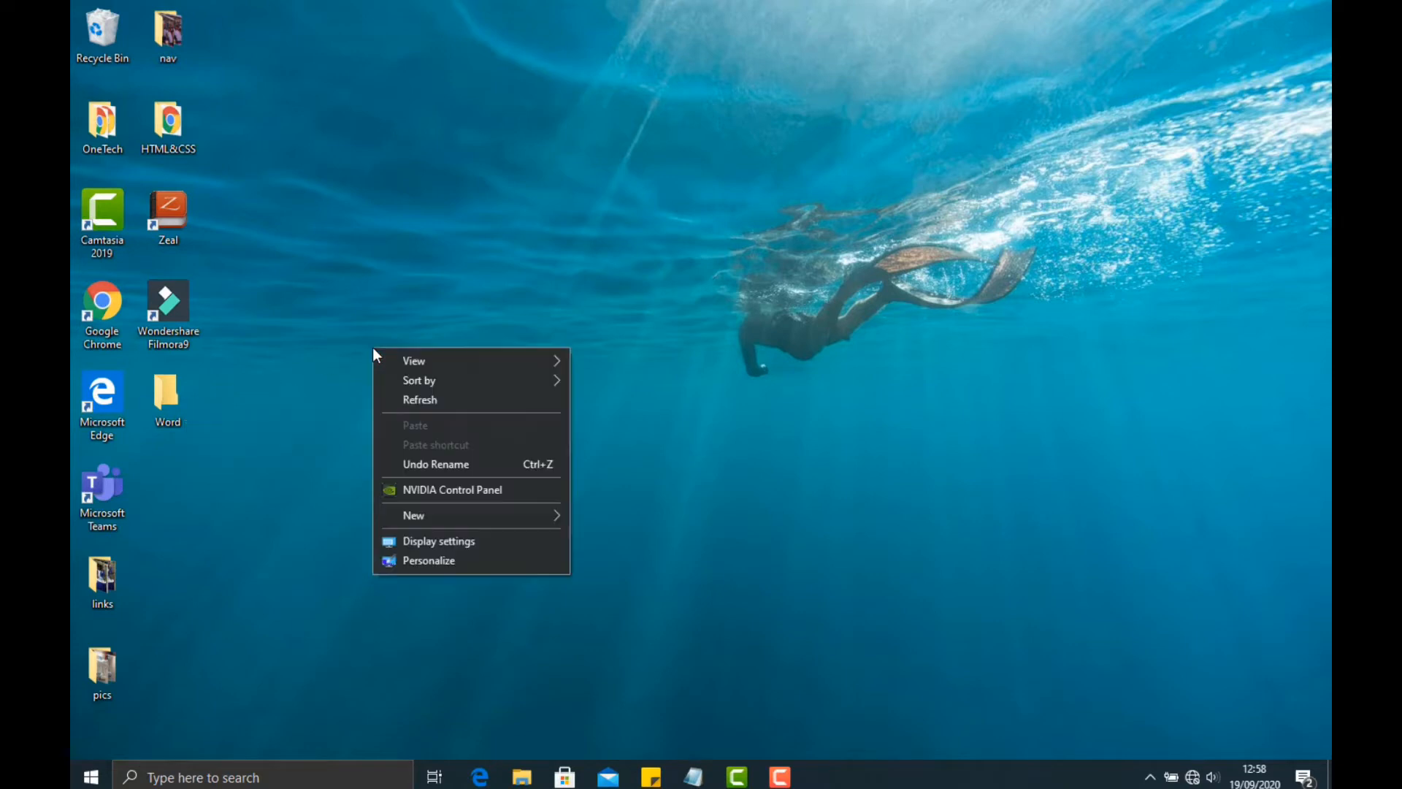
{"action": "left_click", "coordinate": [449, 398]}
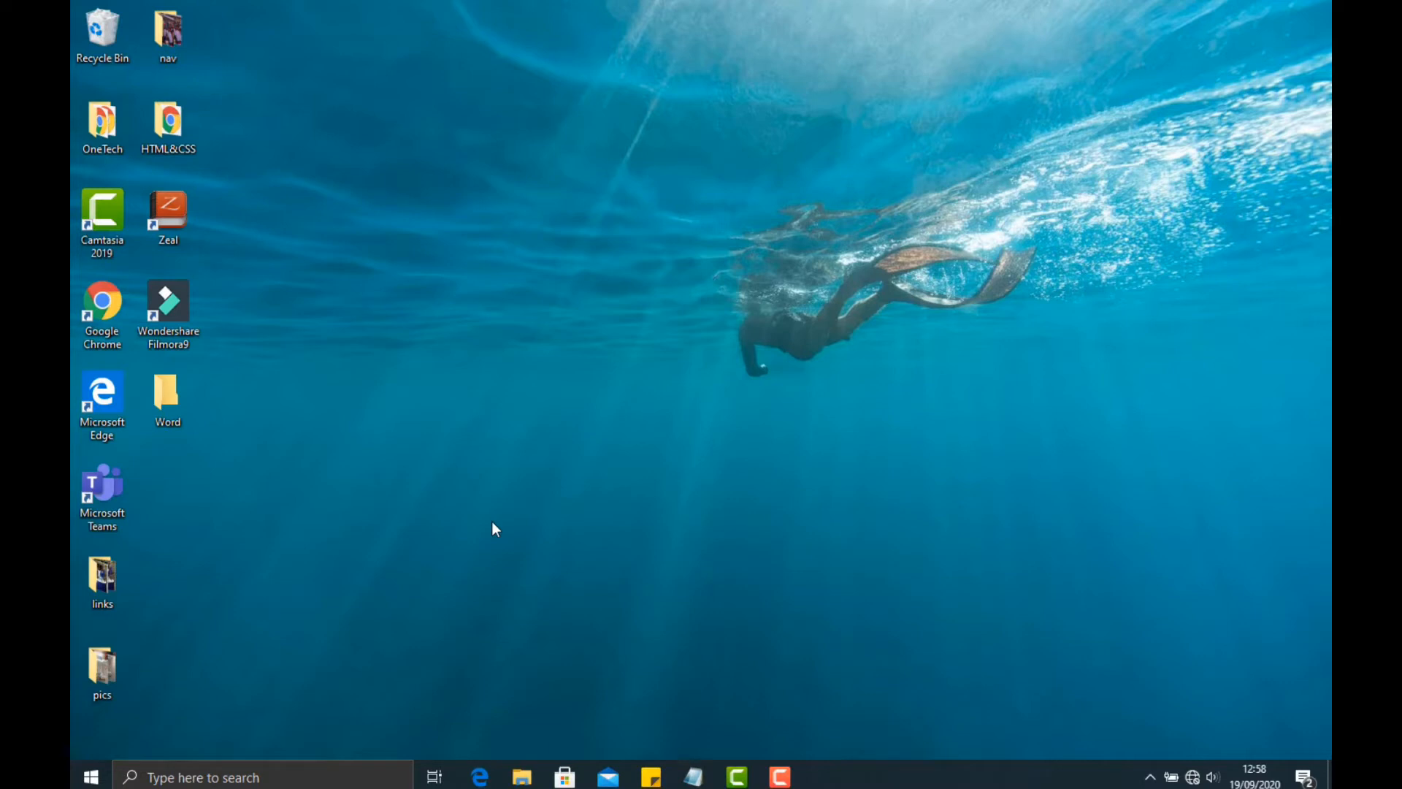
- Search the computer for "word" and launch the Microsoft Word app
{"action": "key", "text": "super"}
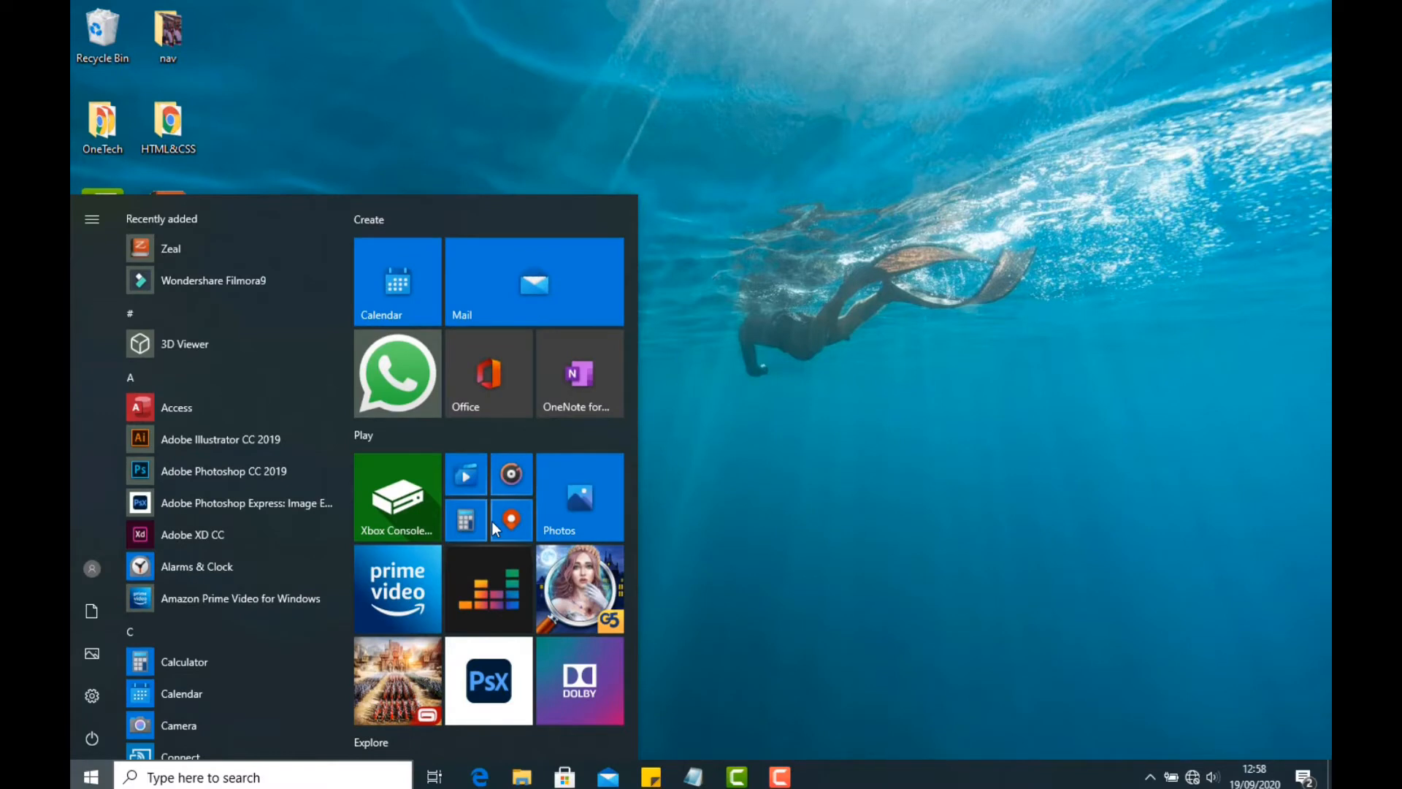
{"action": "type", "text": "word"}
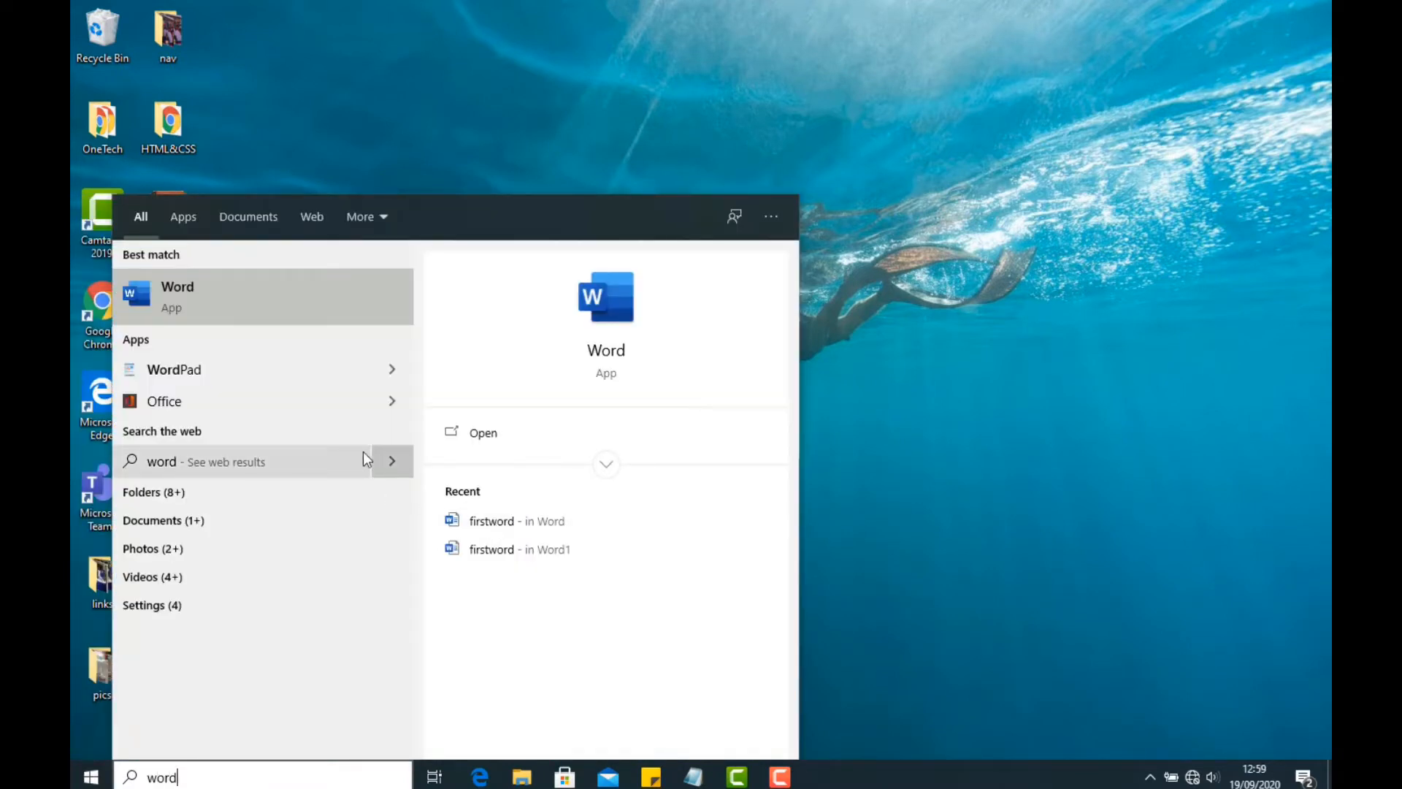
{"action": "left_click", "coordinate": [253, 293]}
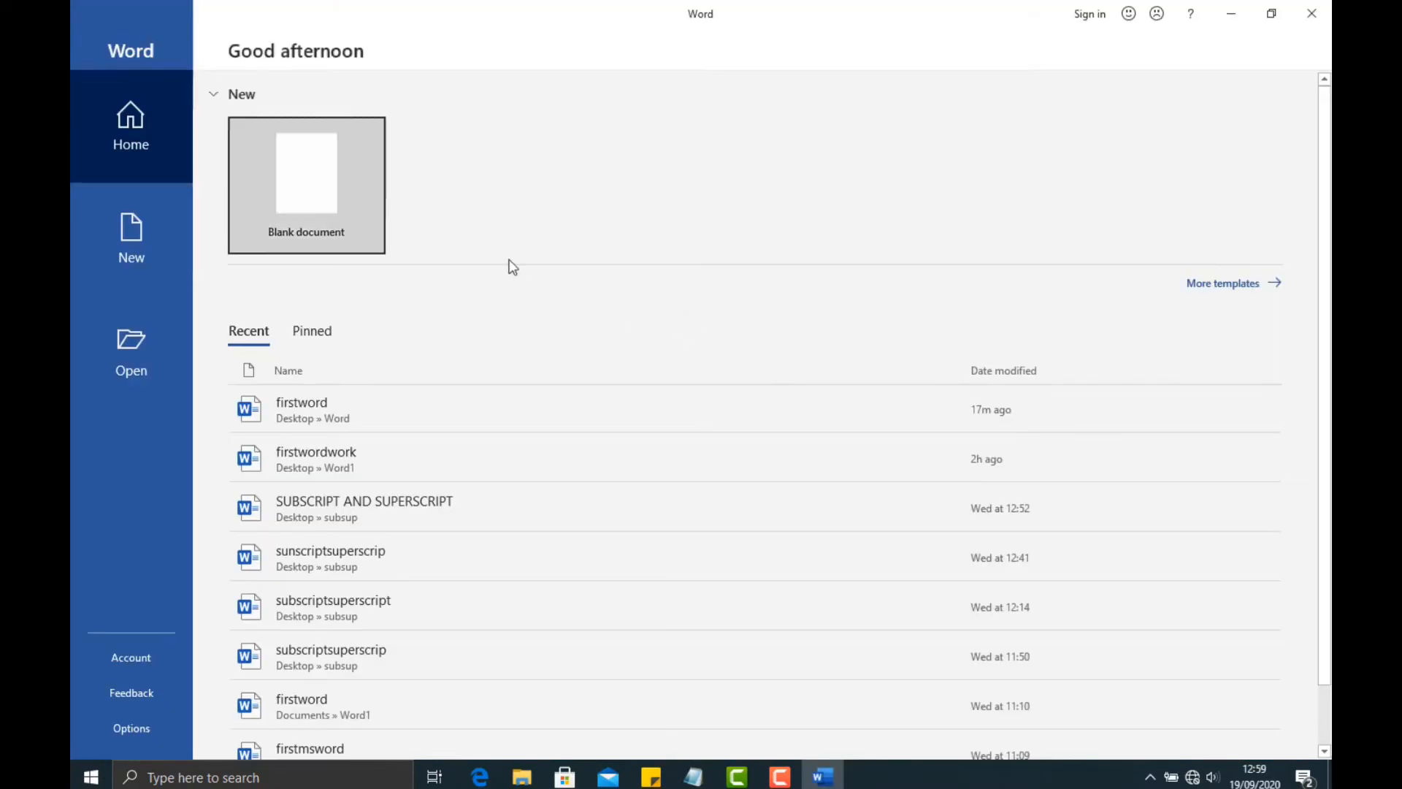
- Look through the available new-document templates and create a blank document
{"action": "left_click", "coordinate": [133, 238]}
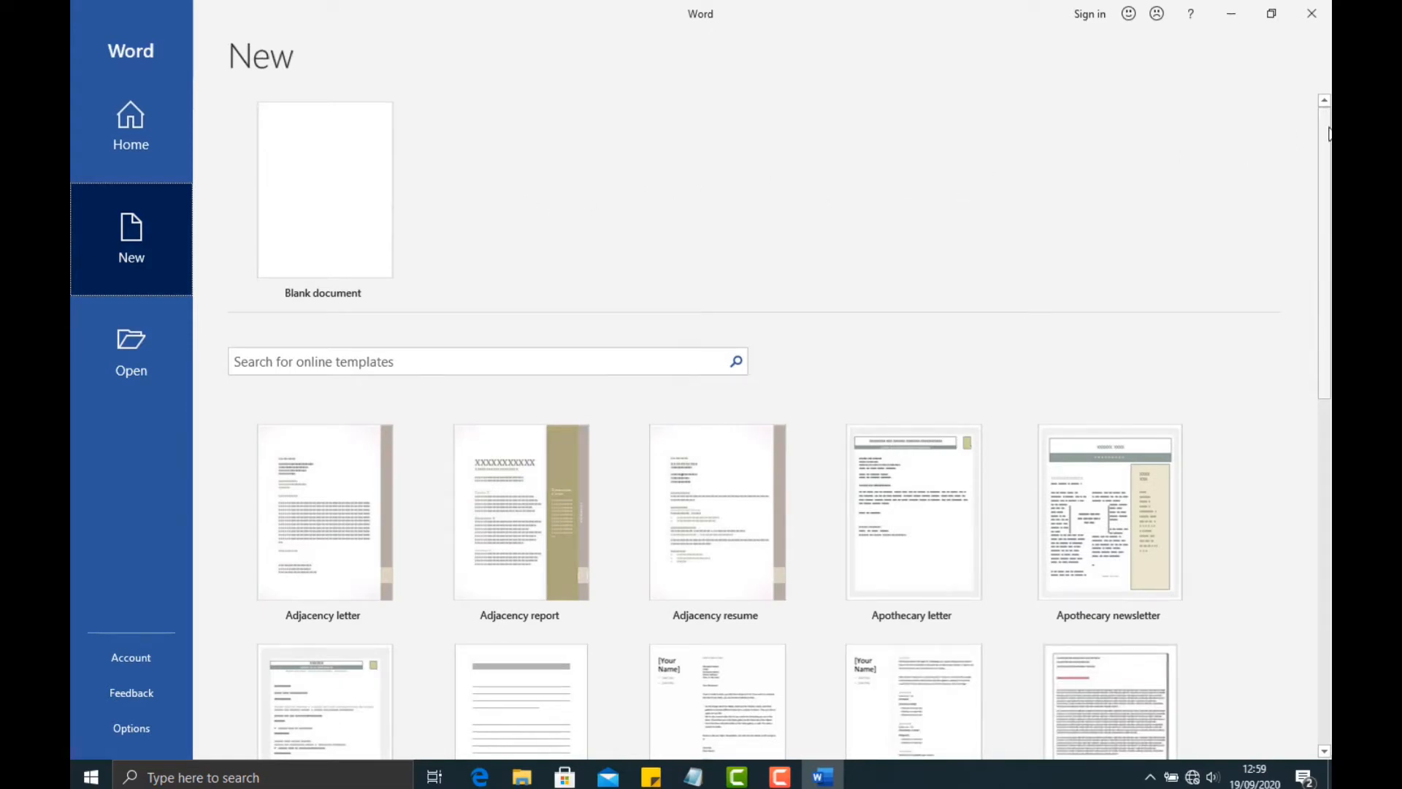
{"action": "scroll", "coordinate": [1330, 247], "scroll_direction": "down", "scroll_amount": 3}
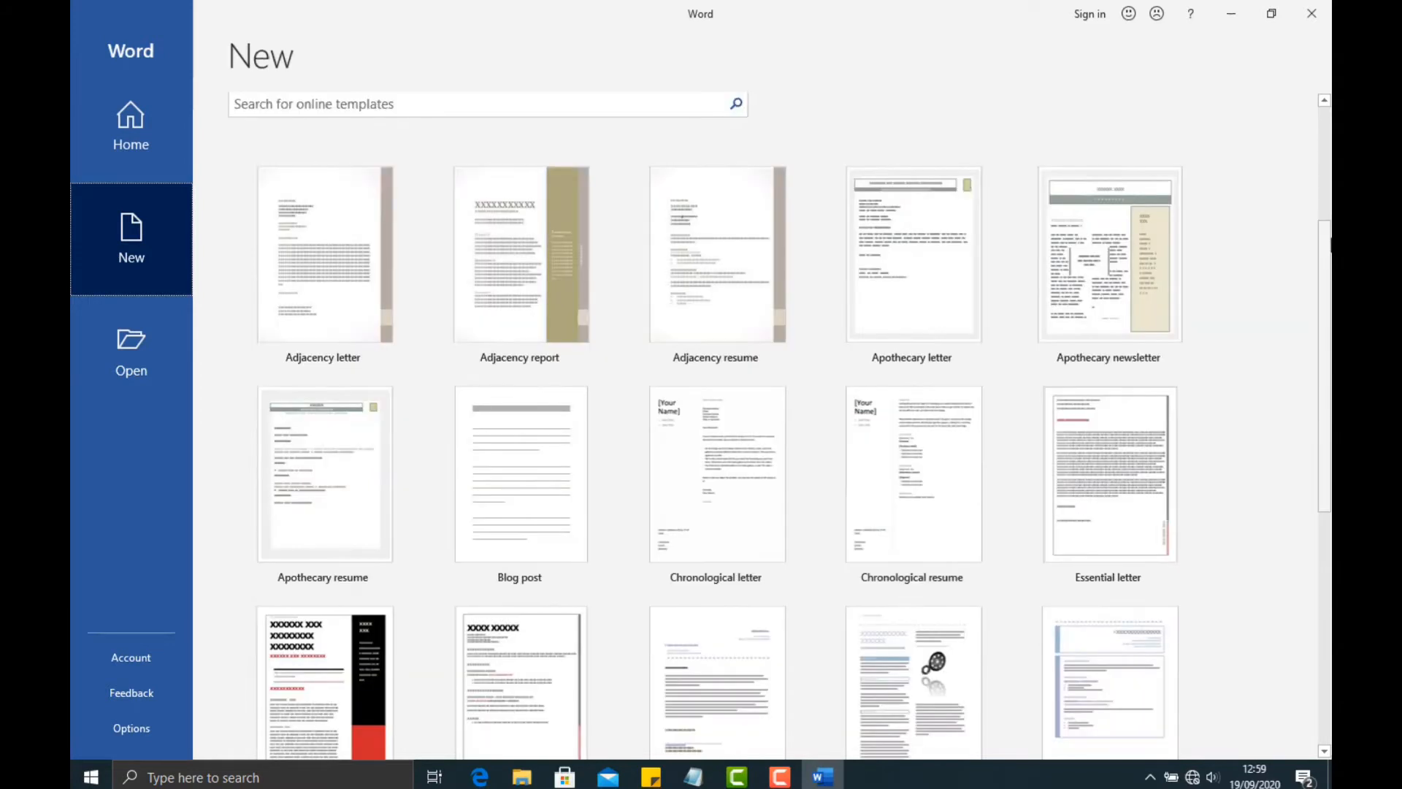
{"action": "left_click_drag", "start_coordinate": [1331, 244], "coordinate": [1331, 485]}
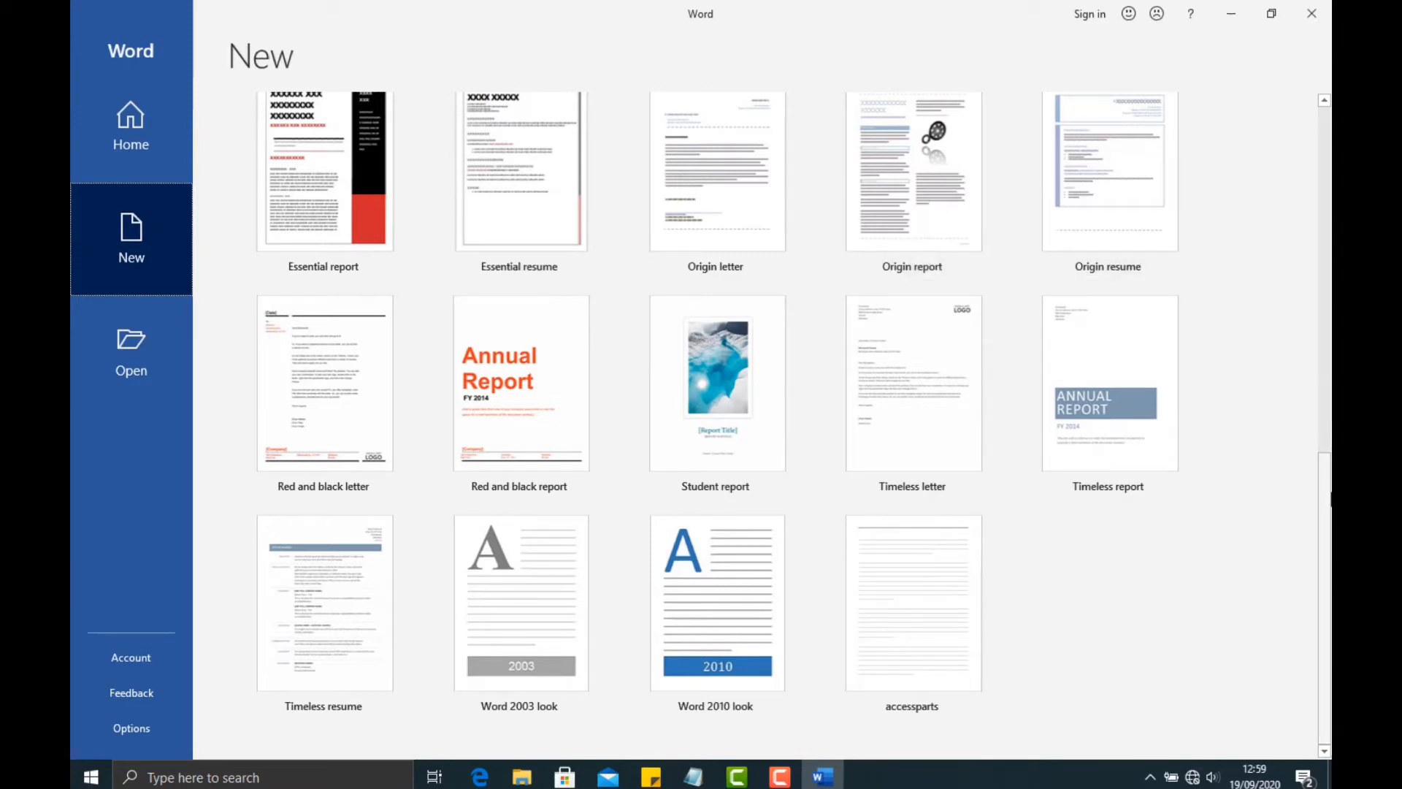
{"action": "left_click_drag", "start_coordinate": [1331, 511], "coordinate": [1331, 149]}
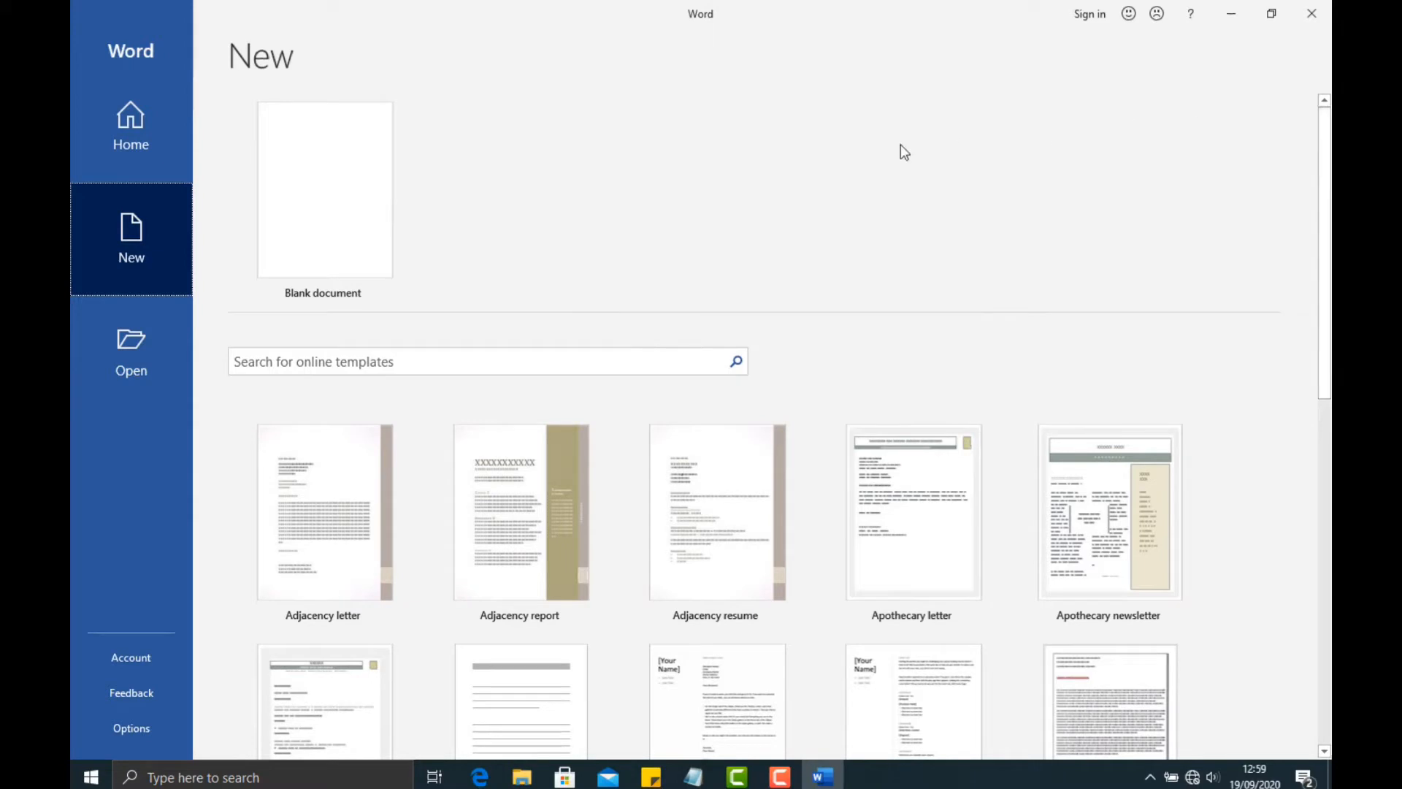
{"action": "left_click", "coordinate": [313, 205]}
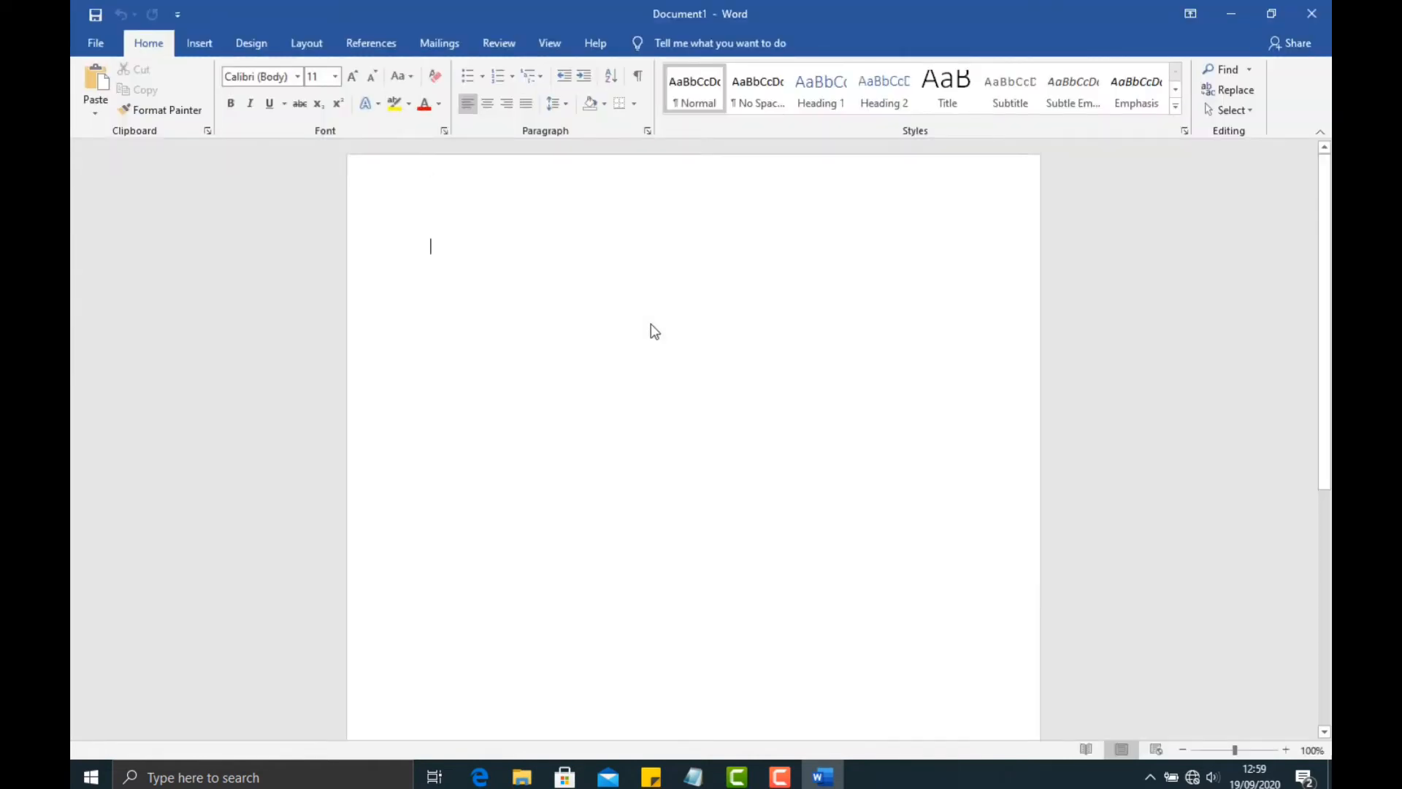
{"action": "double_click", "coordinate": [651, 323]}
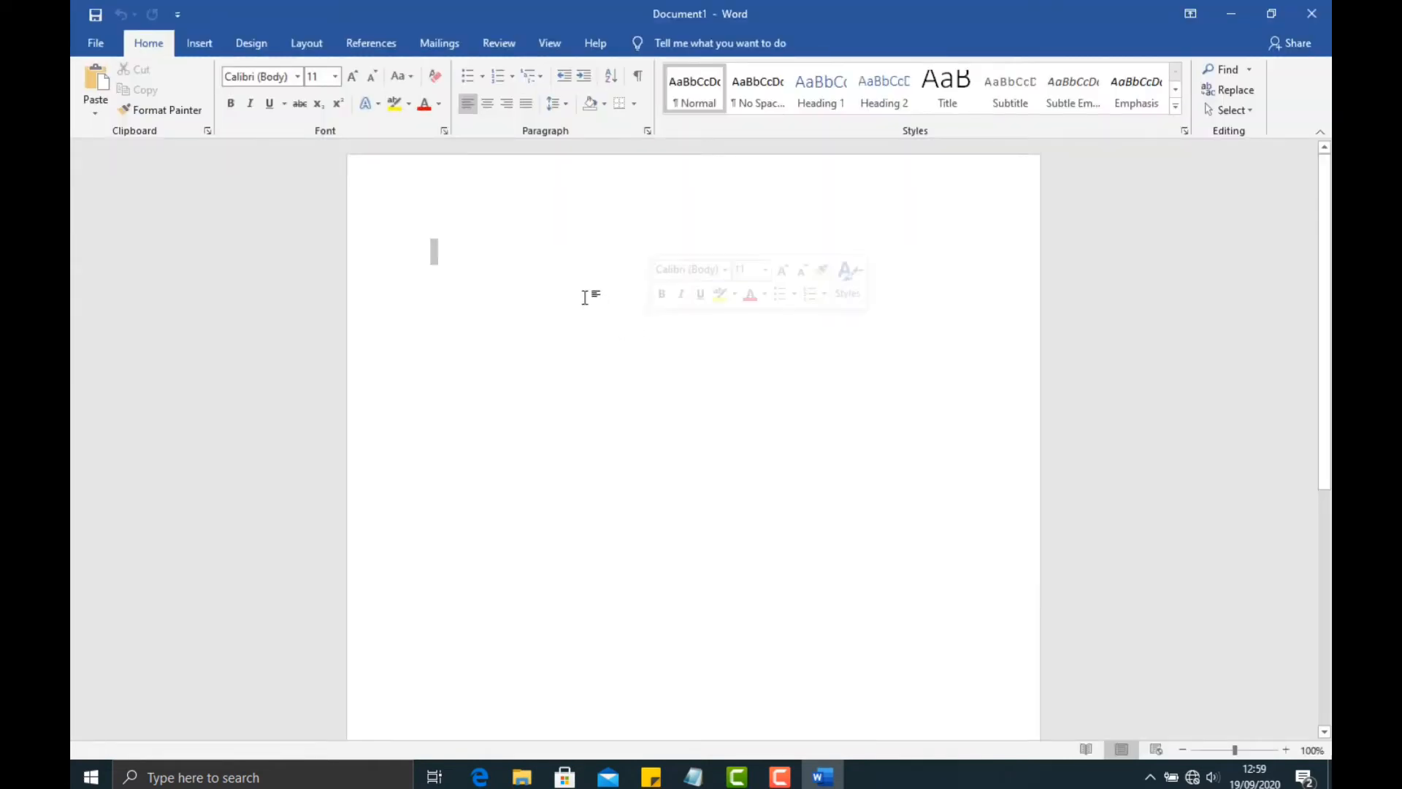
{"action": "left_click", "coordinate": [504, 262]}
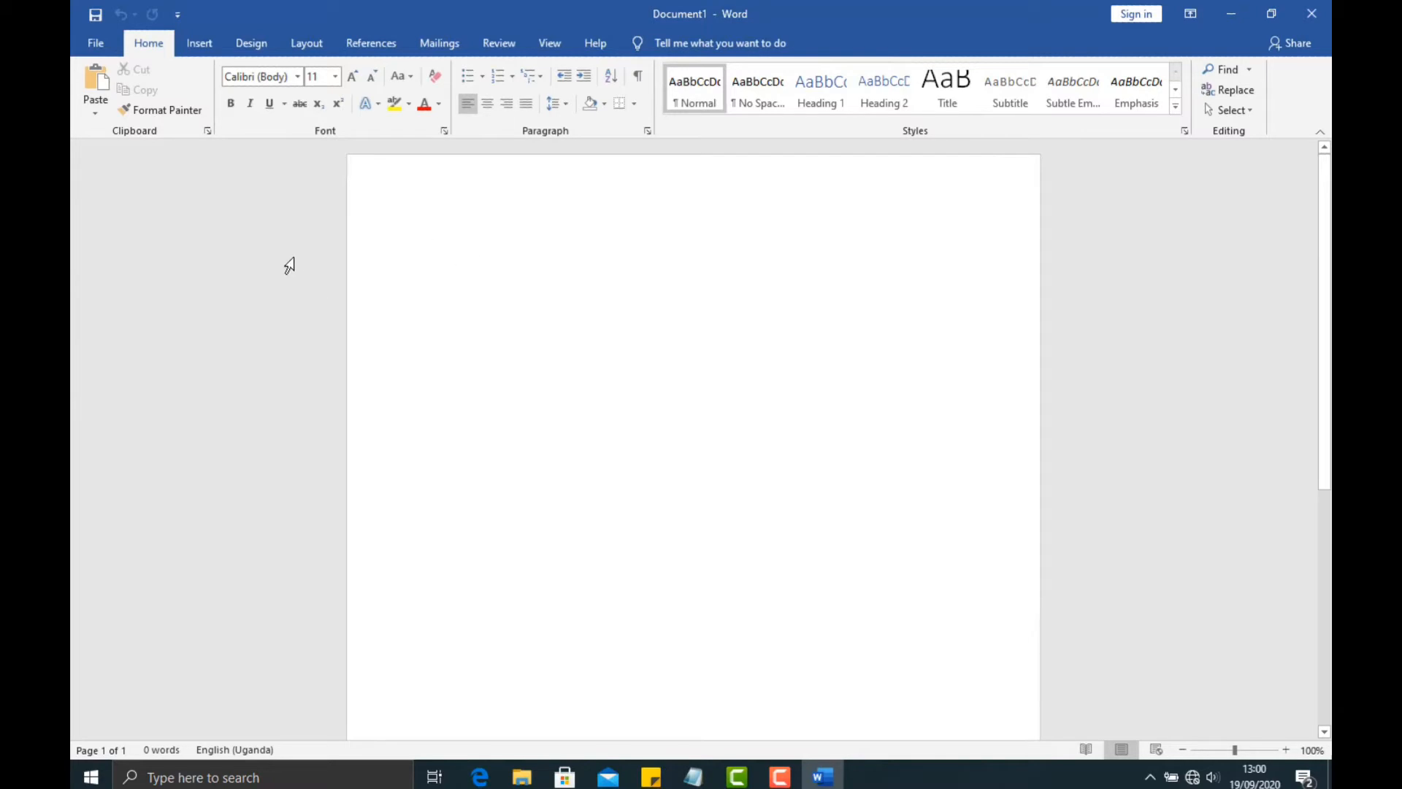
- Start a Save As for the blank document and choose the Word folder on the Desktop as its location
{"action": "left_click", "coordinate": [96, 45]}
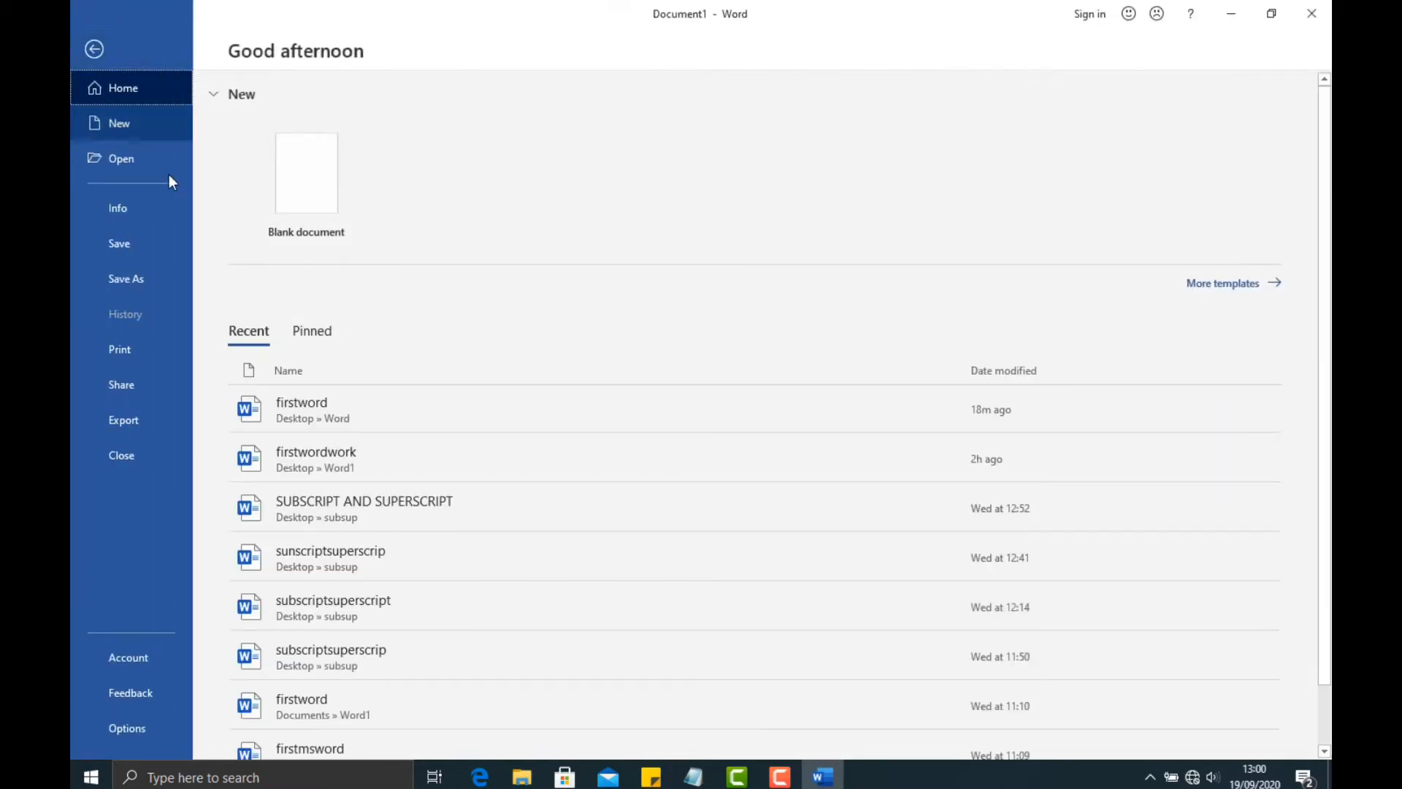
{"action": "left_click", "coordinate": [147, 280]}
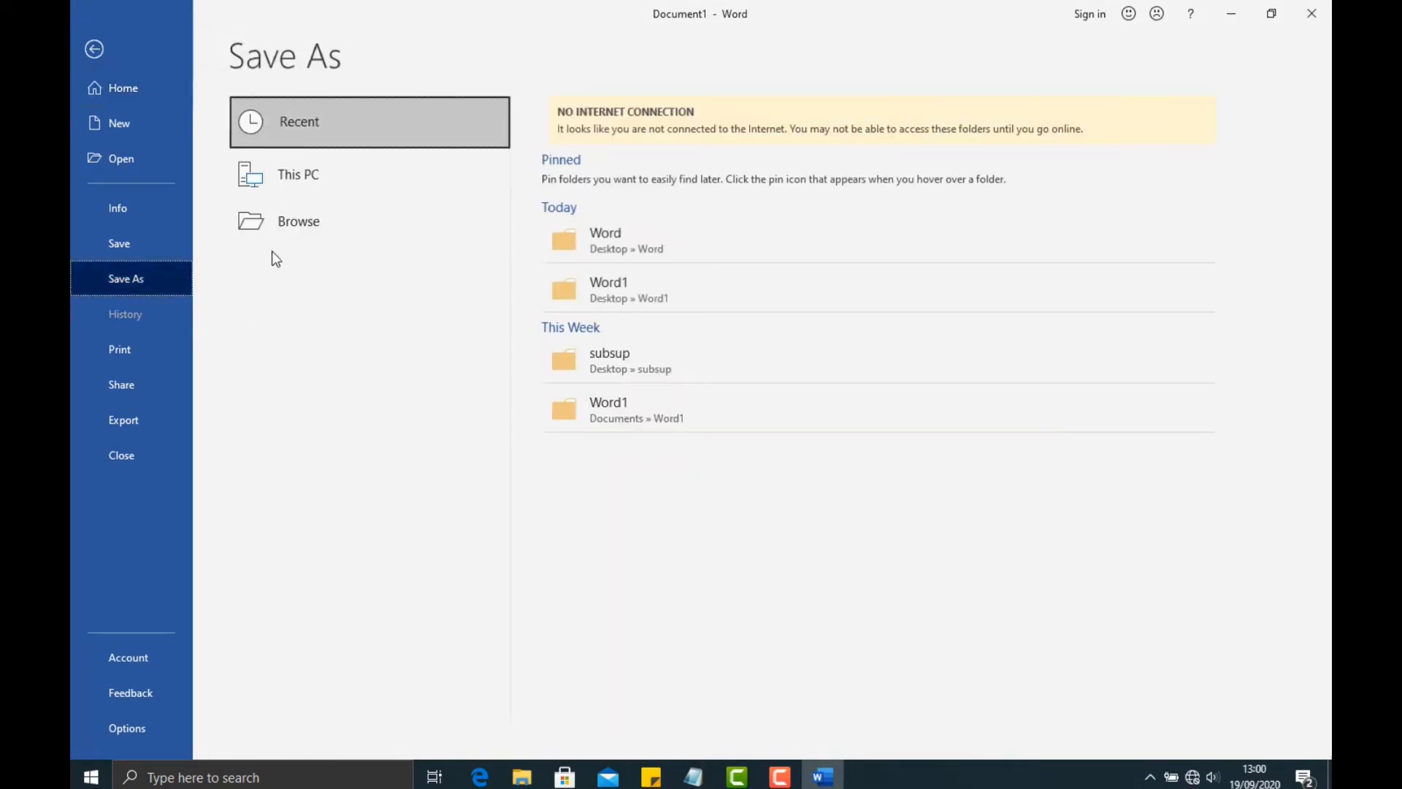
{"action": "left_click", "coordinate": [310, 223]}
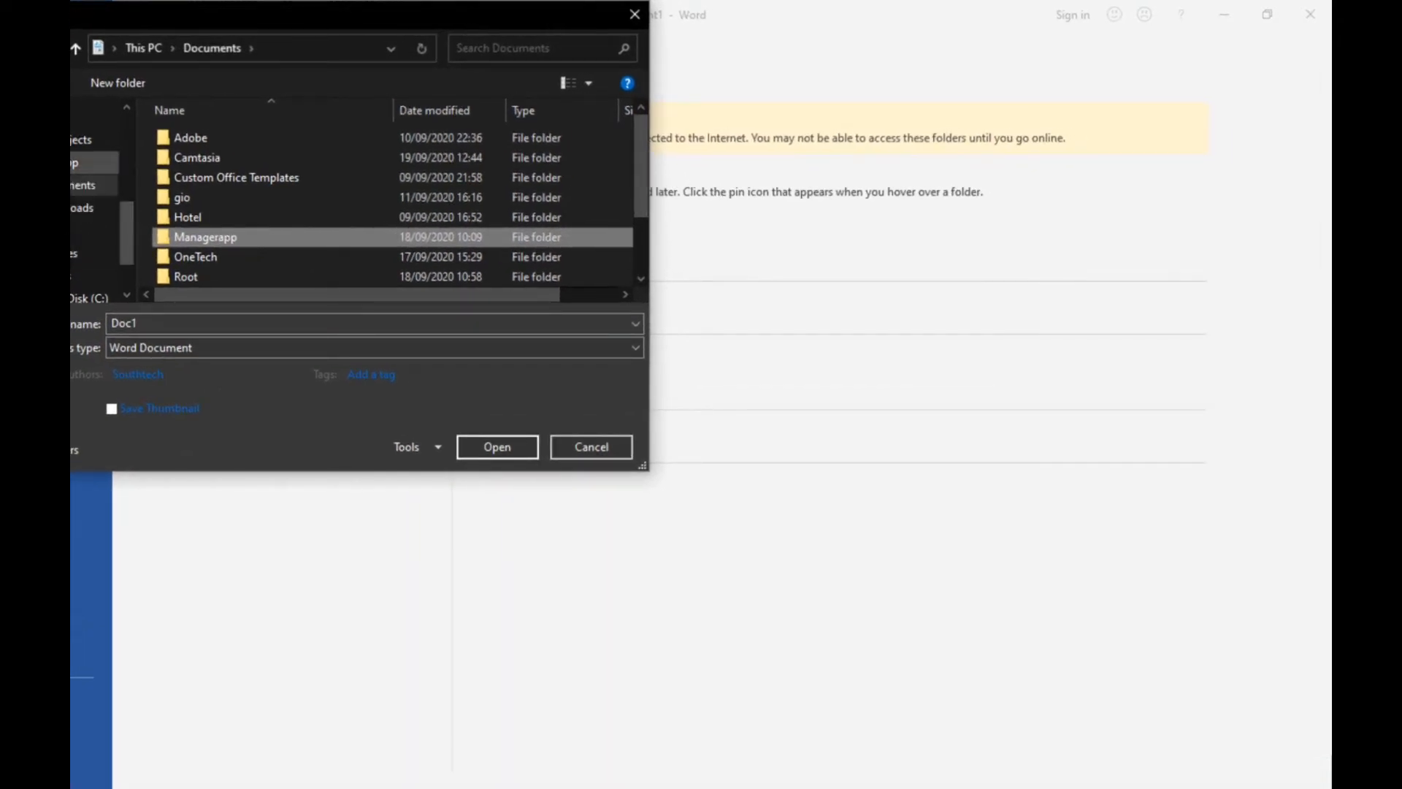
{"action": "left_click", "coordinate": [87, 162]}
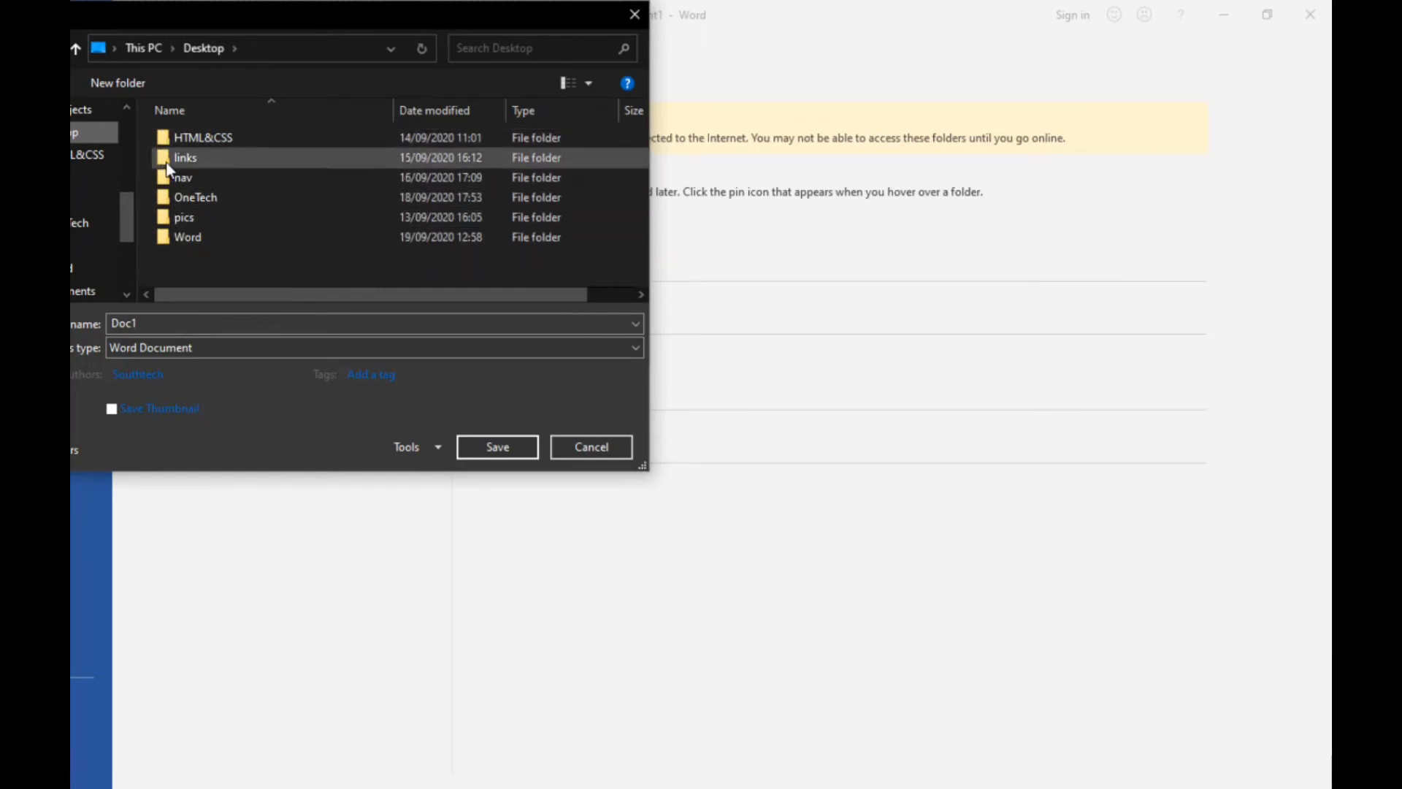
{"action": "double_click", "coordinate": [215, 238]}
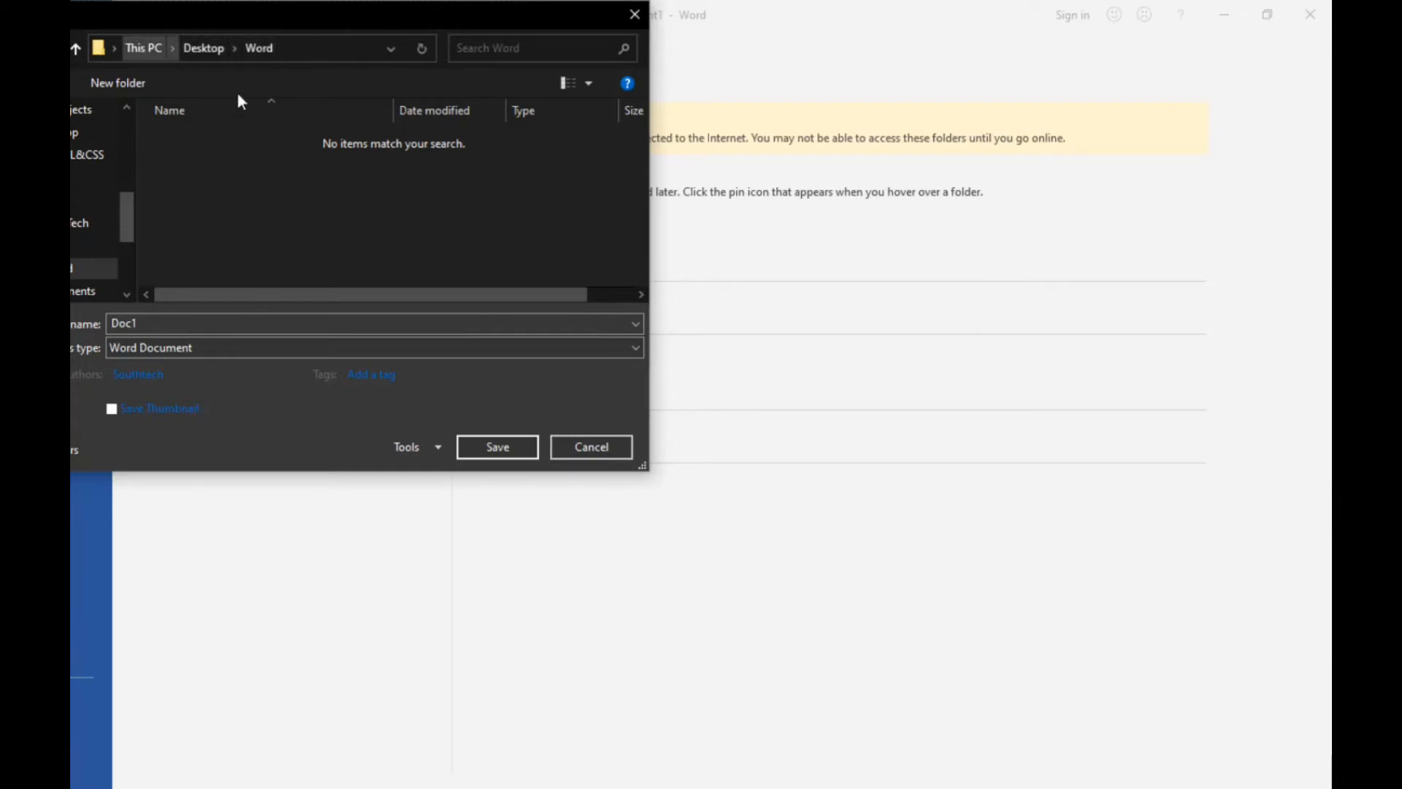
- Name the file firstword and save it as a Word Document
{"action": "left_click", "coordinate": [181, 326]}
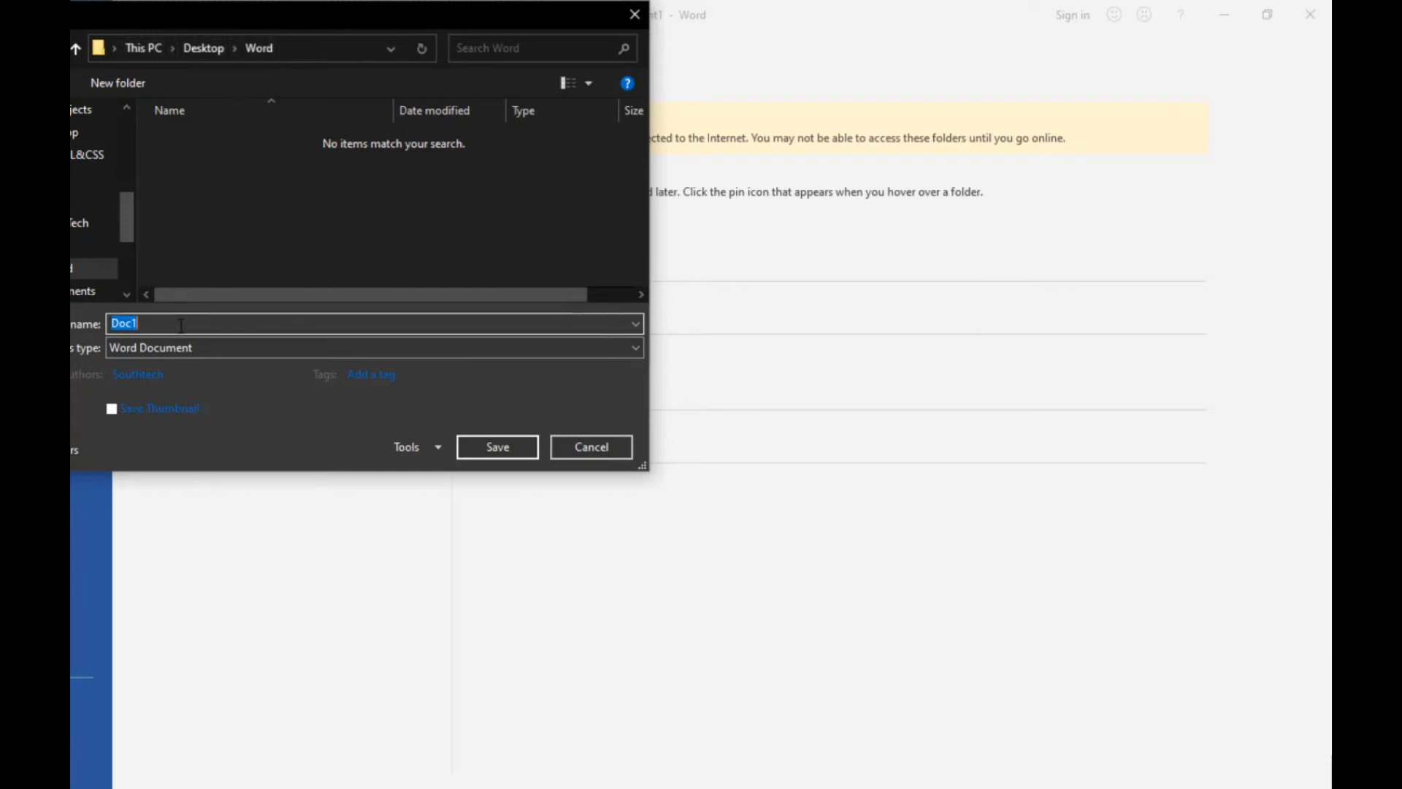
{"action": "type", "text": "firstword"}
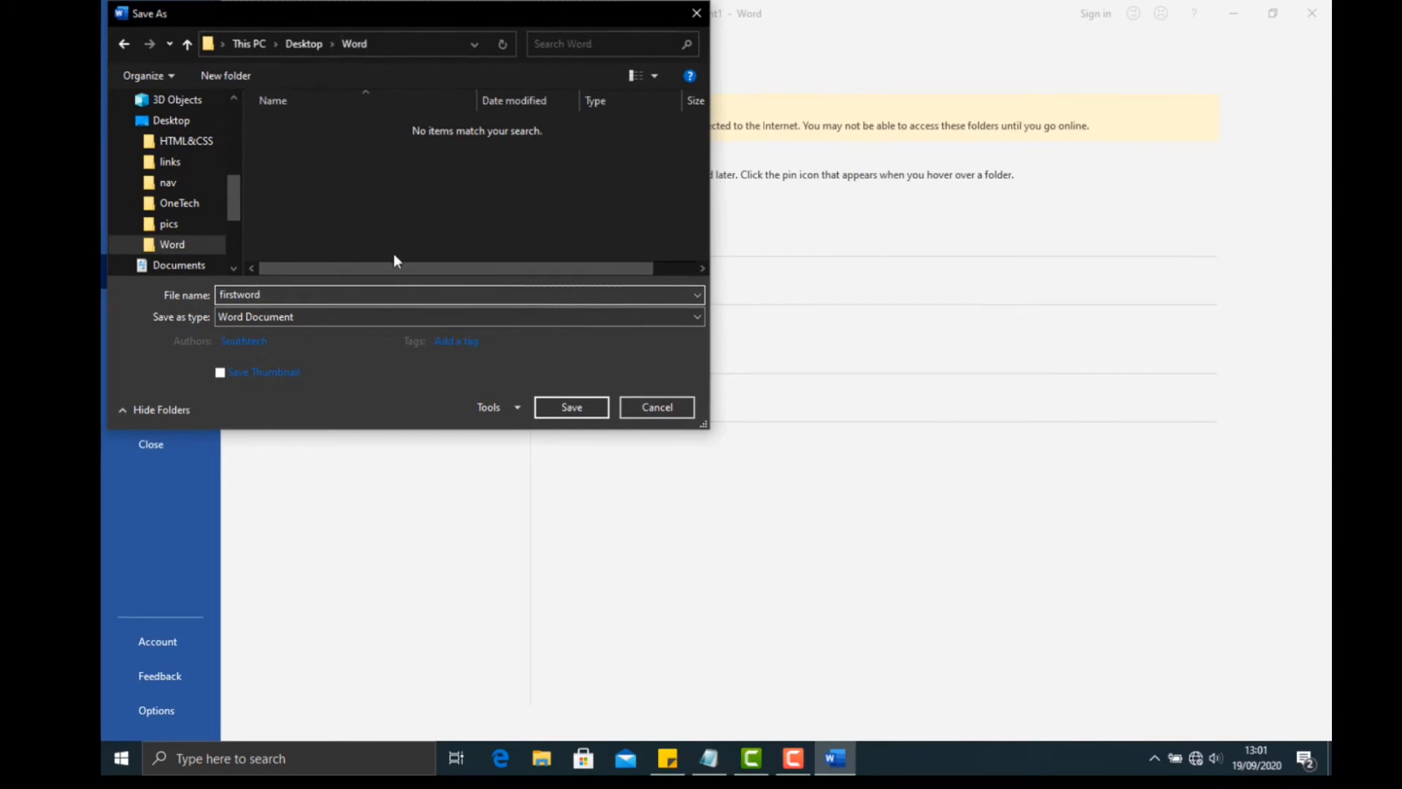
{"action": "left_click", "coordinate": [443, 342]}
{"action": "left_click", "coordinate": [566, 409]}
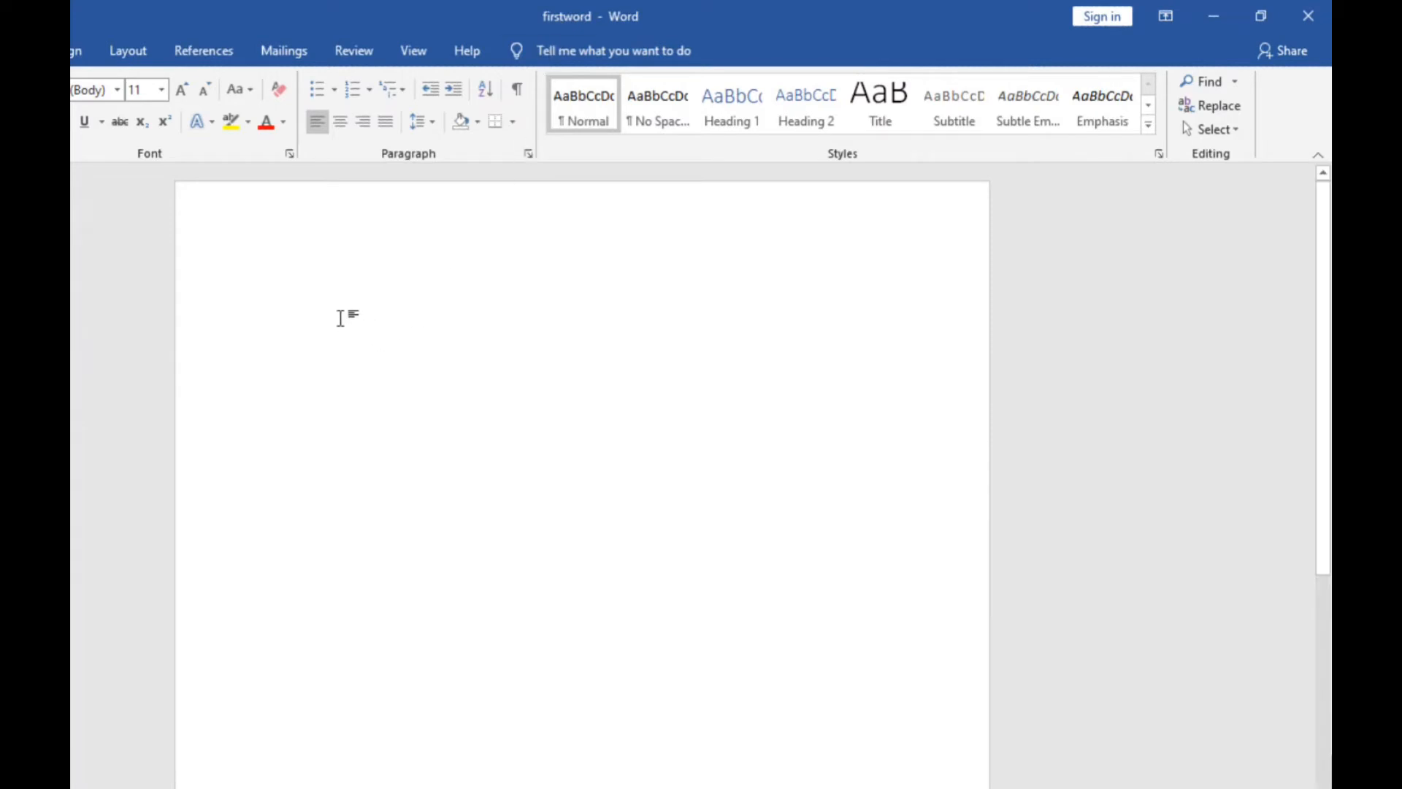
- Enter the title MS WORD with notes beneath it defining MS Word, where it is normally used, and the key terms file and folder
{"action": "type", "text": "MS WO"}
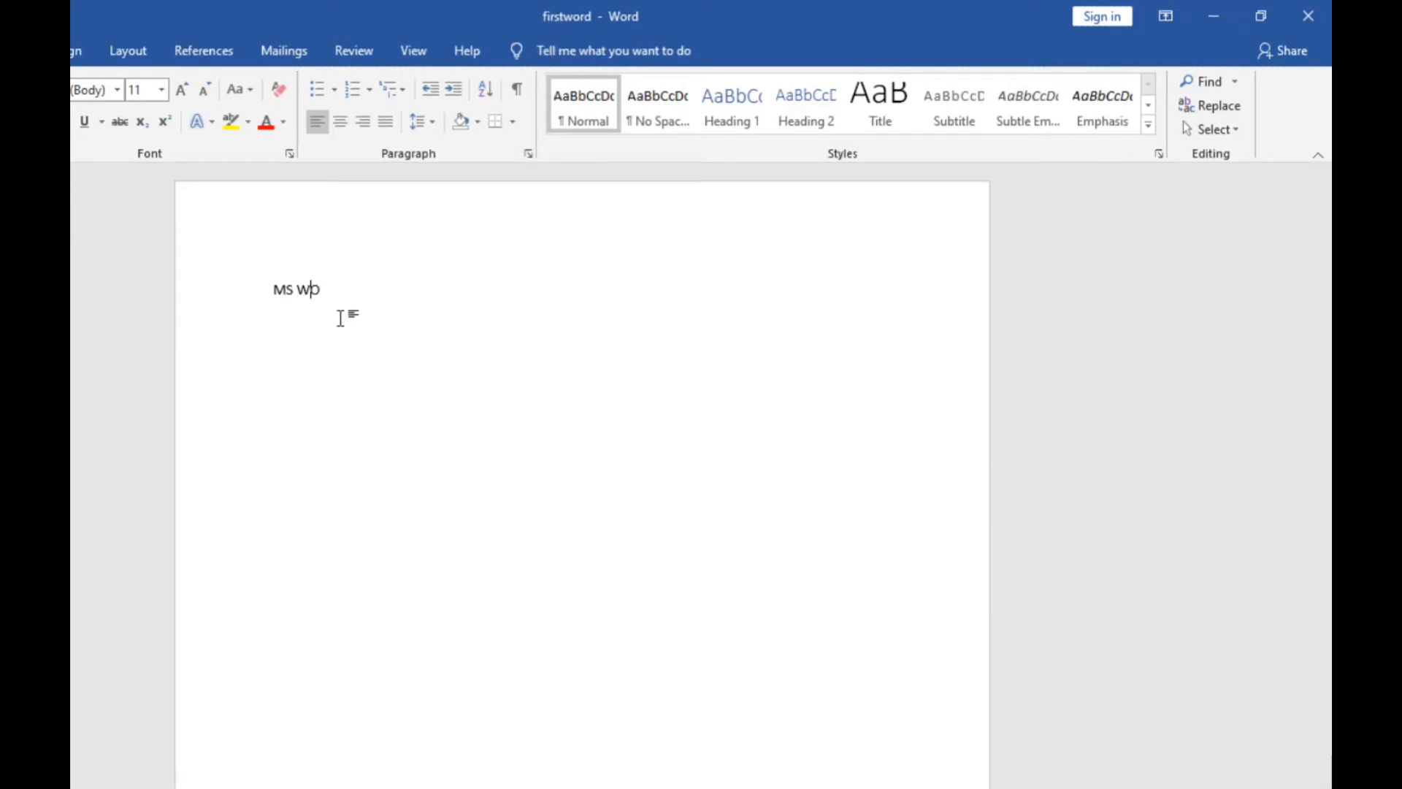
{"action": "type", "text": "RD"}
{"action": "key", "text": "Return"}
{"action": "type", "text": "MS Word: Is Microsoft processing tool that is used for typing and saving text documents.  WHERE IT IS NORMALLY USED  •\tIn Offices •\tAt home  Key terms to take note  •\tA file \tIs a computer resource that is used for storing data/information •\tA folder \tIs a collection of files."}
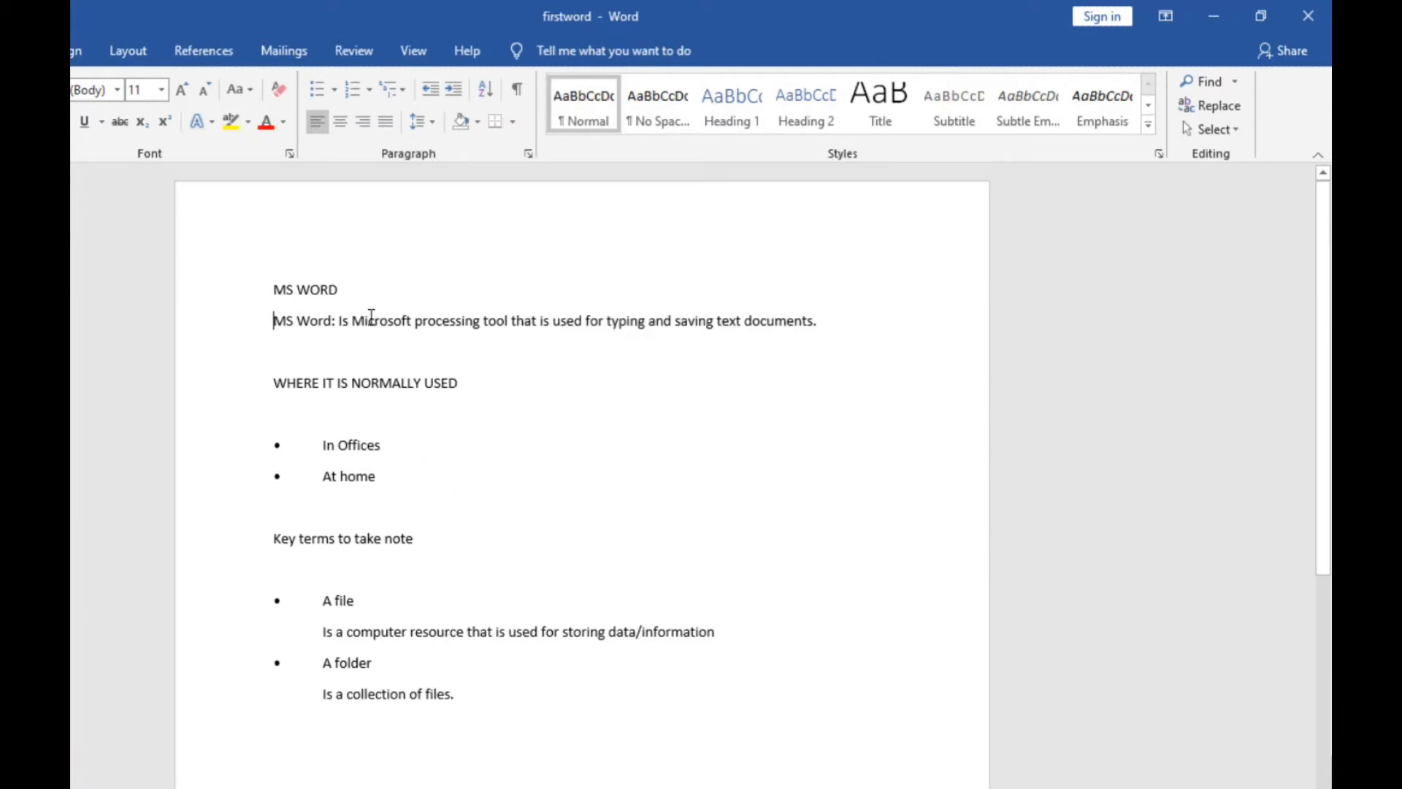
- Set the font size of the MS WORD title to 48
{"action": "left_click", "coordinate": [346, 290]}
{"action": "left_click_drag", "start_coordinate": [346, 290], "coordinate": [274, 285]}
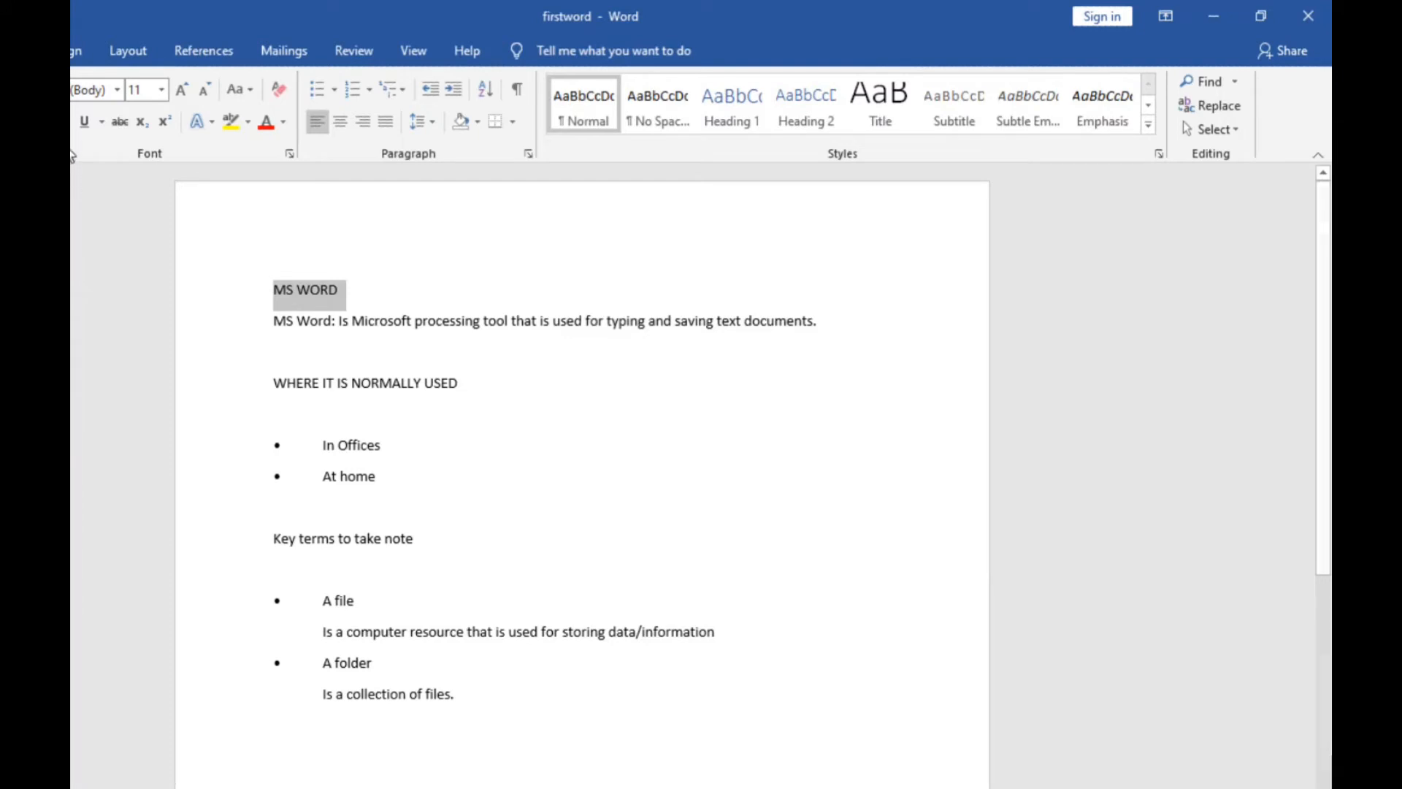
{"action": "left_click", "coordinate": [162, 90]}
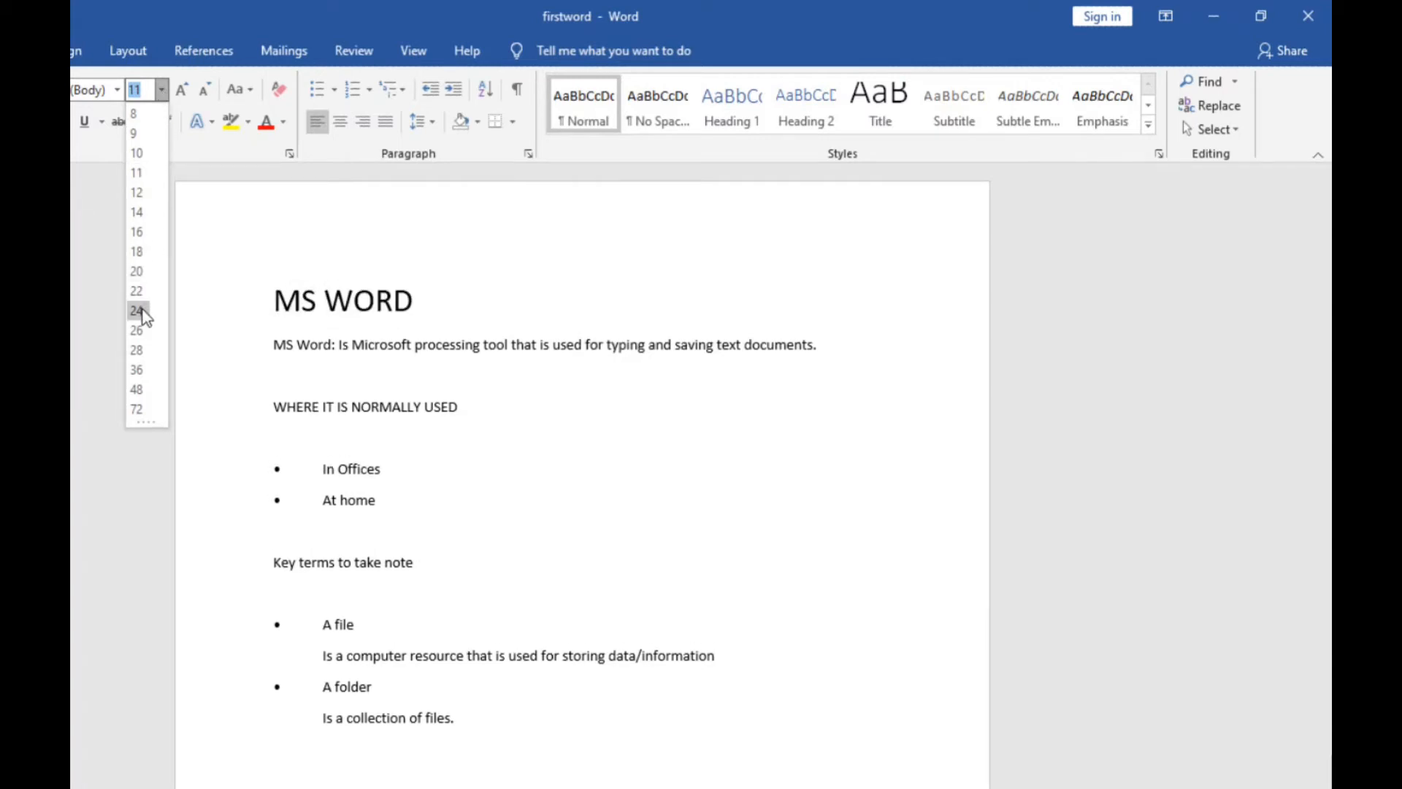
{"action": "left_click", "coordinate": [138, 389]}
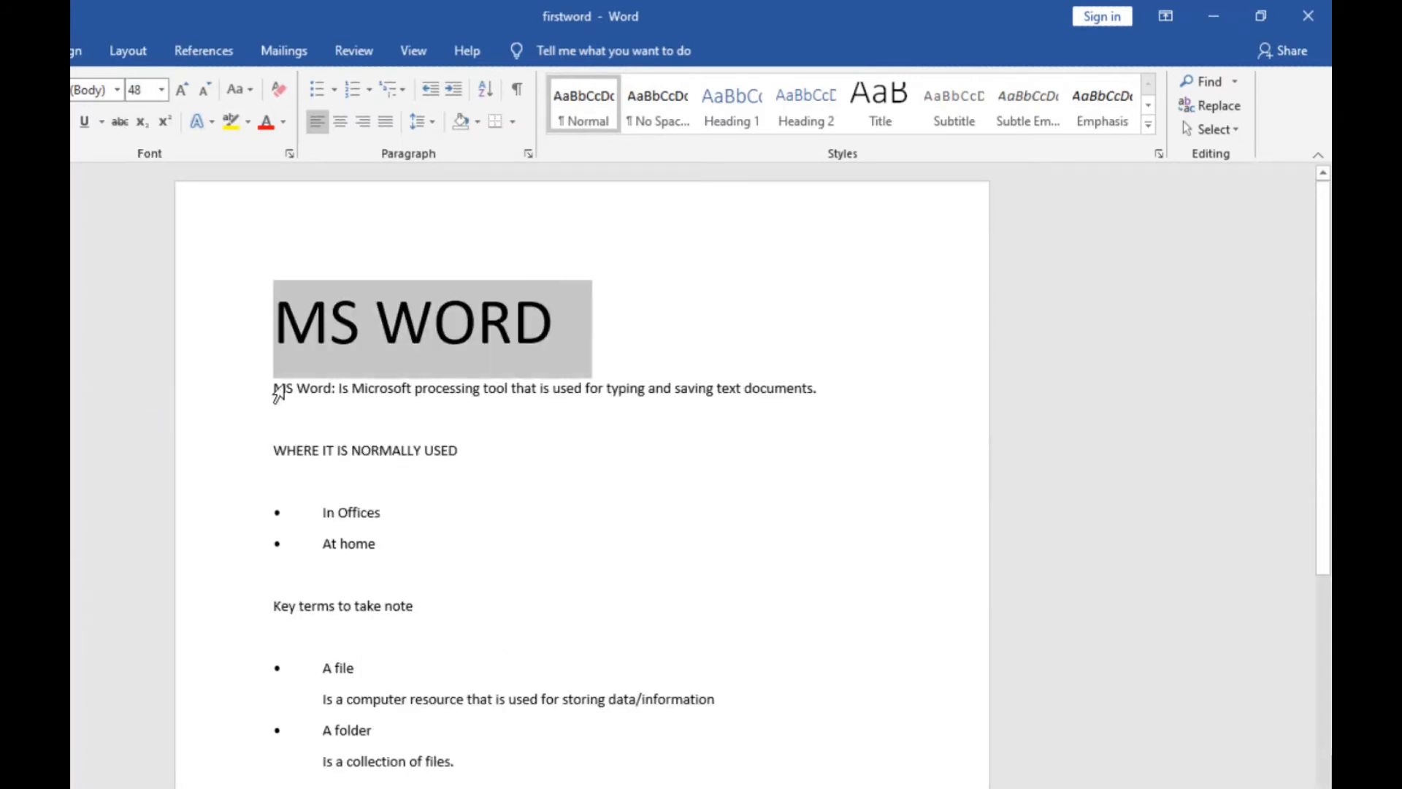
{"action": "left_click", "coordinate": [427, 390]}
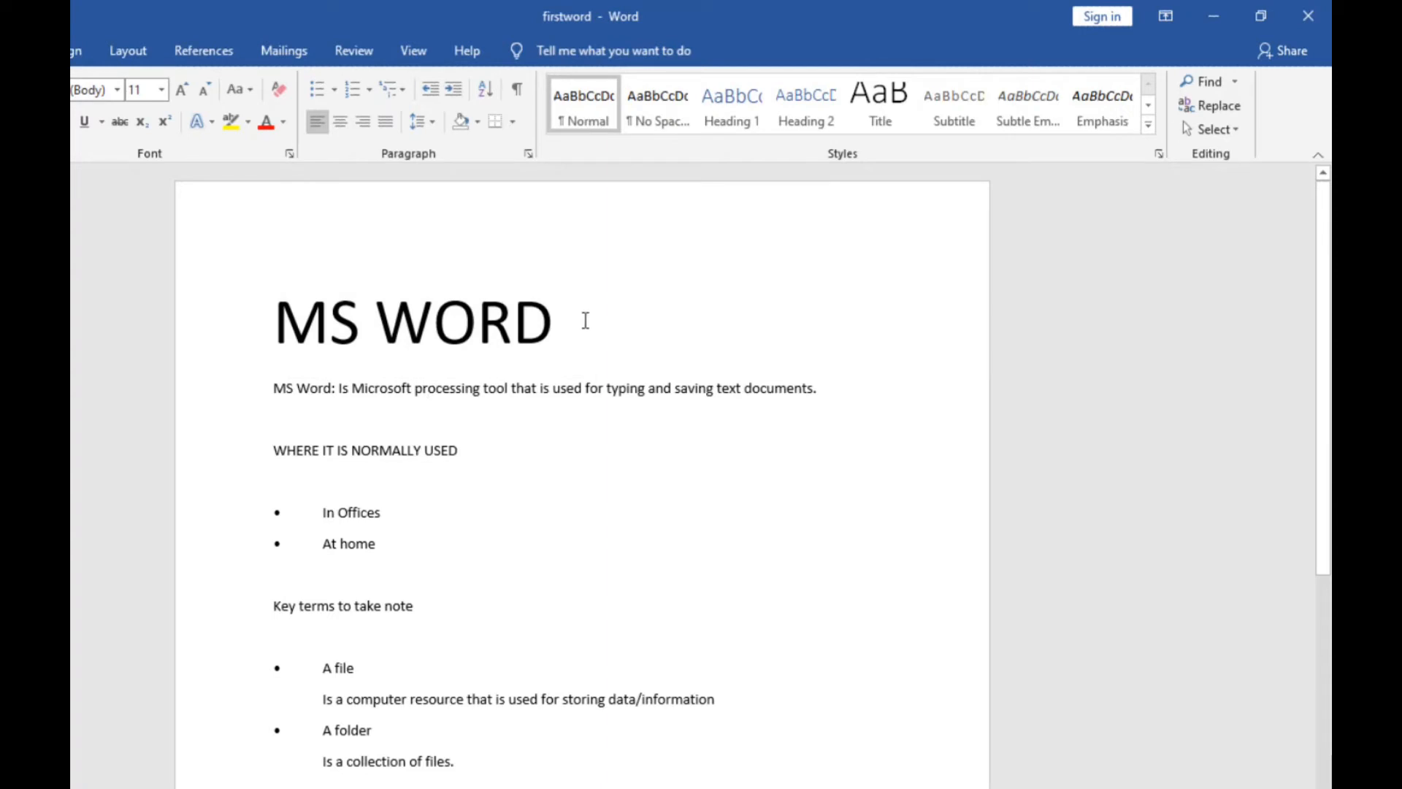
- Make the MS WORD title bold
{"action": "left_click", "coordinate": [577, 321]}
{"action": "left_click_drag", "start_coordinate": [555, 323], "coordinate": [303, 306]}
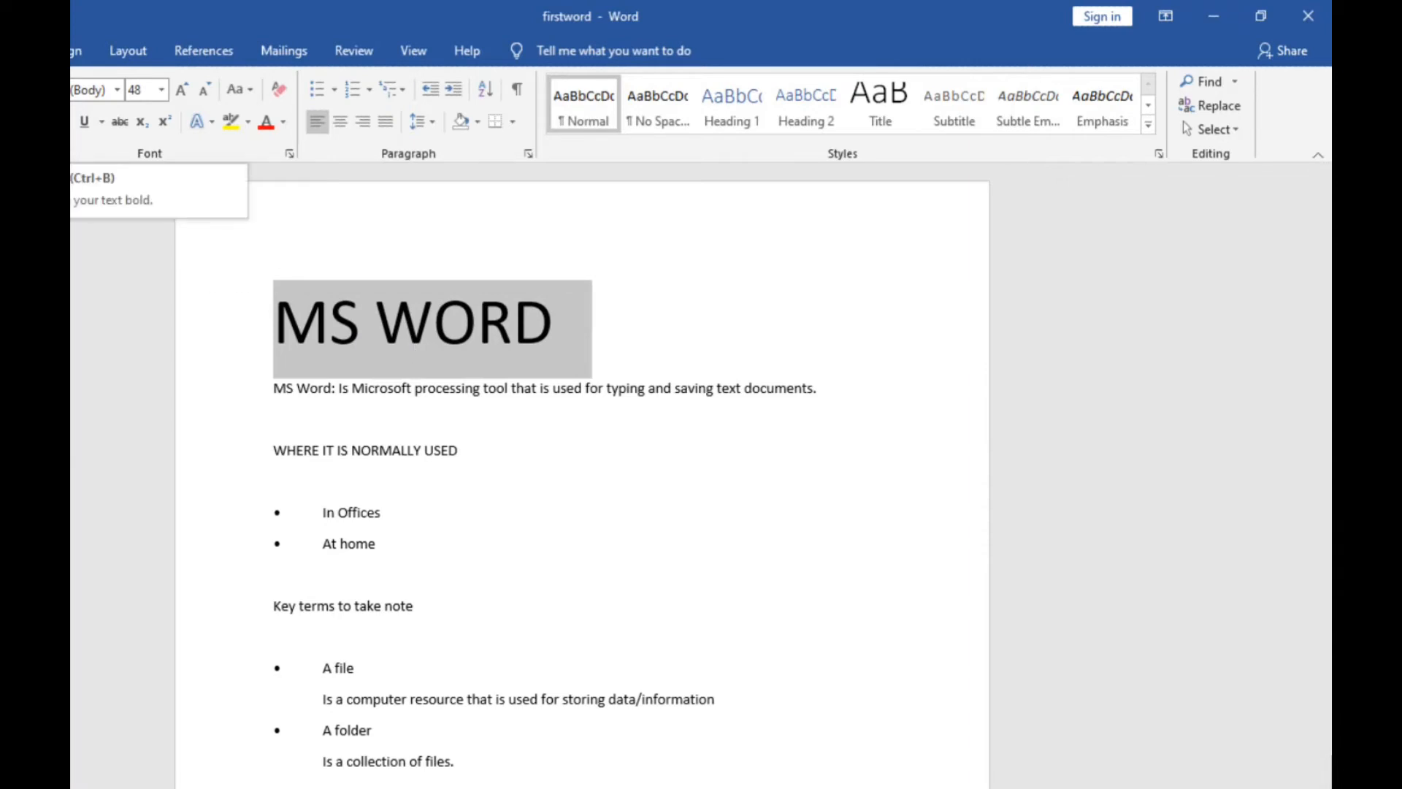
{"action": "key", "text": "ctrl+b"}
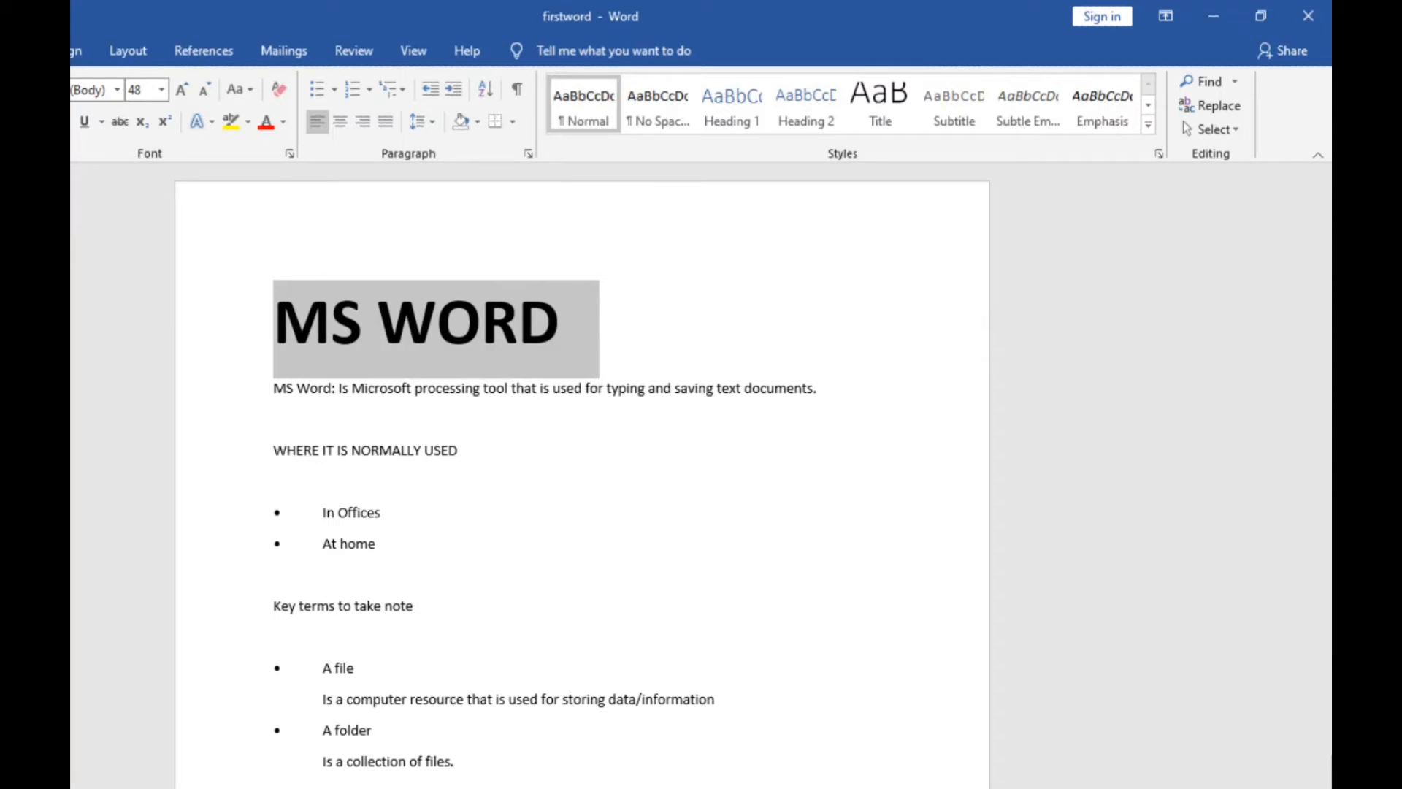
{"action": "left_click", "coordinate": [271, 319]}
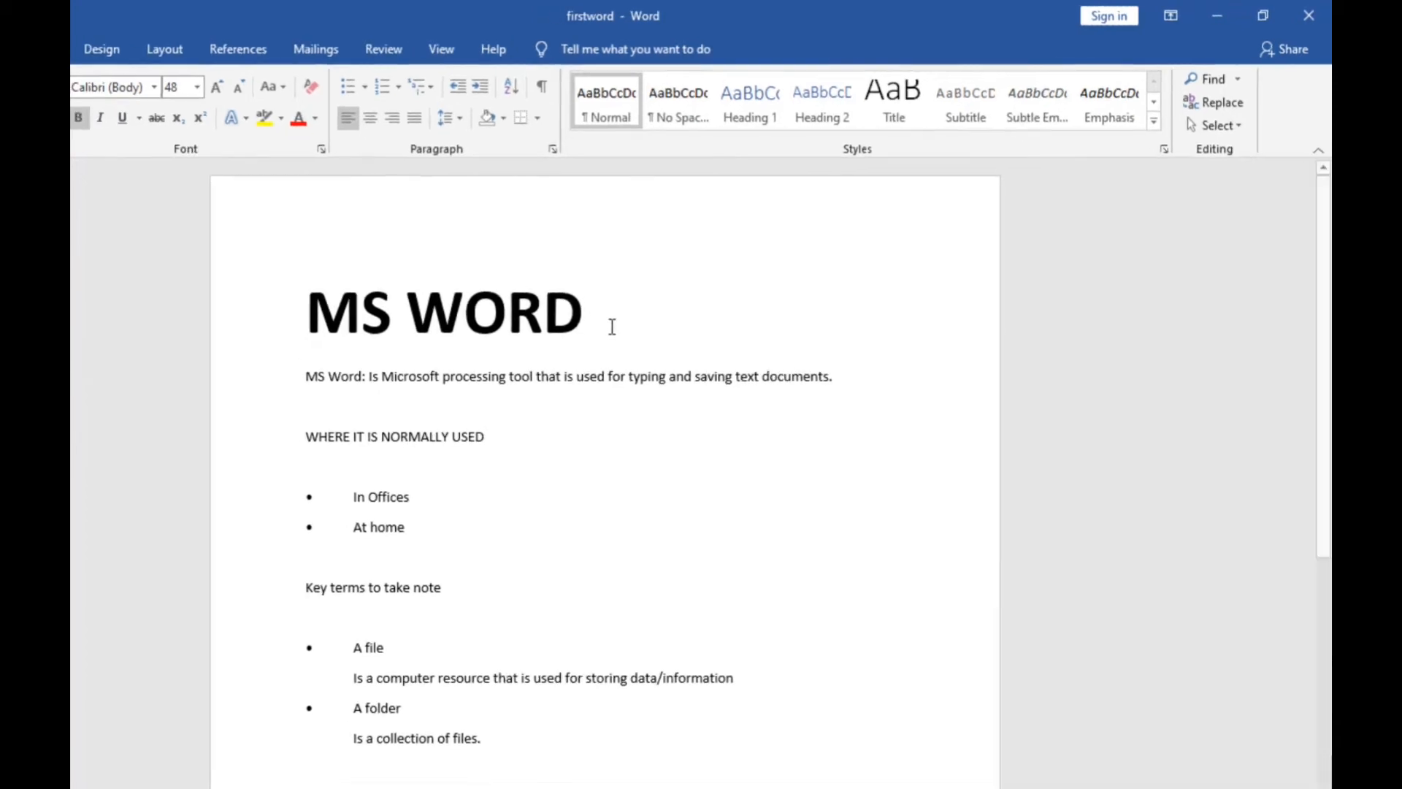
{"action": "left_click", "coordinate": [612, 326]}
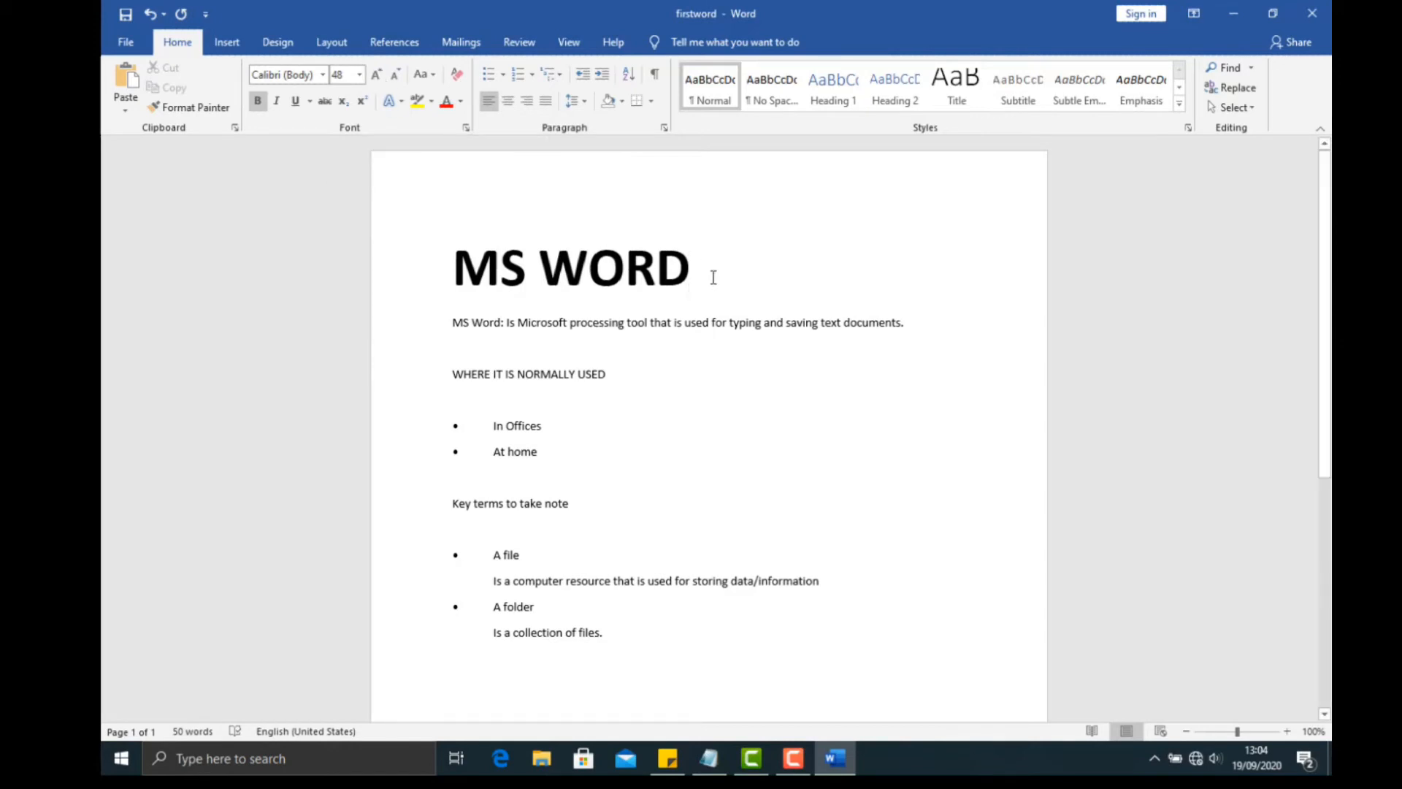
{"action": "left_click_drag", "start_coordinate": [690, 267], "coordinate": [626, 270]}
{"action": "left_click_drag", "start_coordinate": [501, 275], "coordinate": [443, 281]}
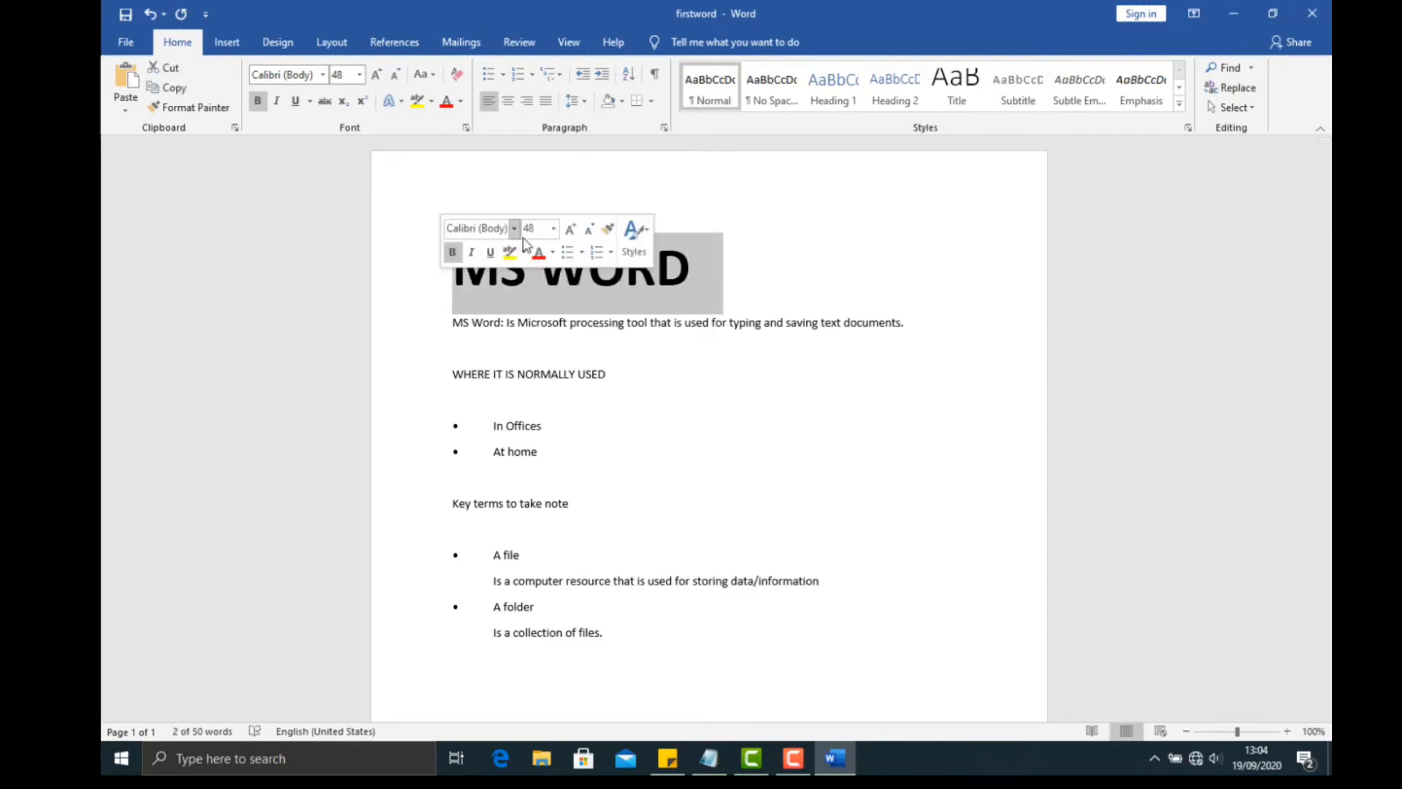
{"action": "left_click", "coordinate": [554, 229]}
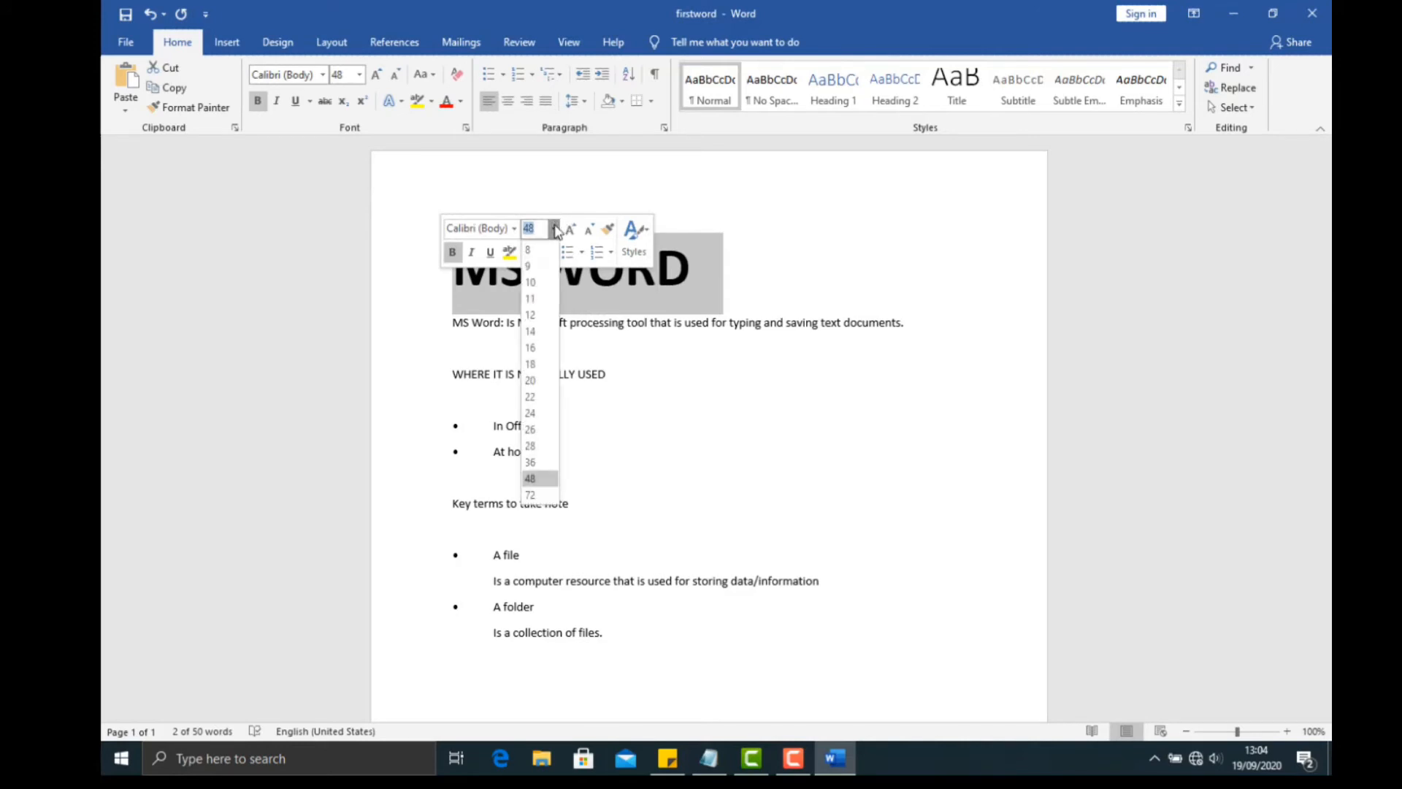
{"action": "left_click", "coordinate": [555, 229]}
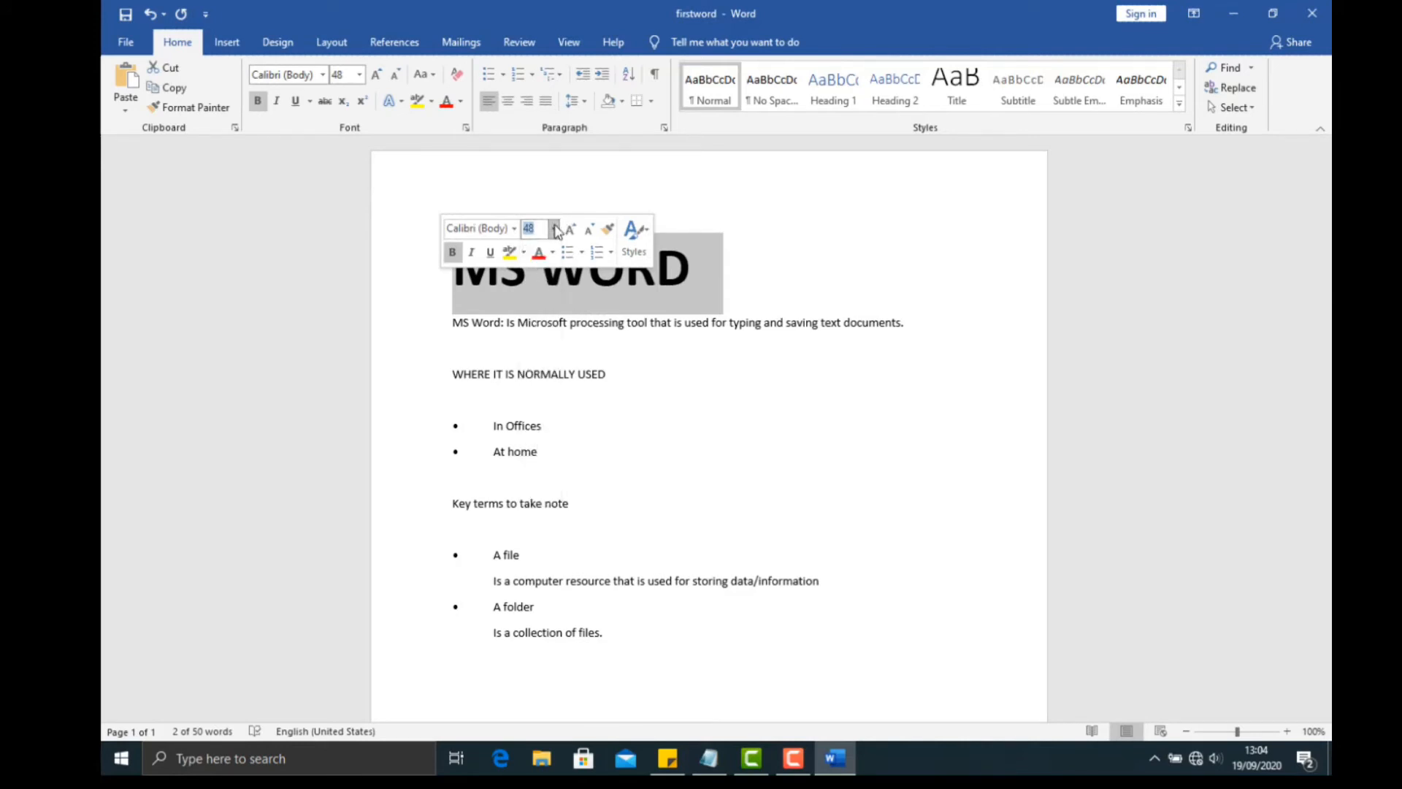
{"action": "left_click", "coordinate": [526, 191]}
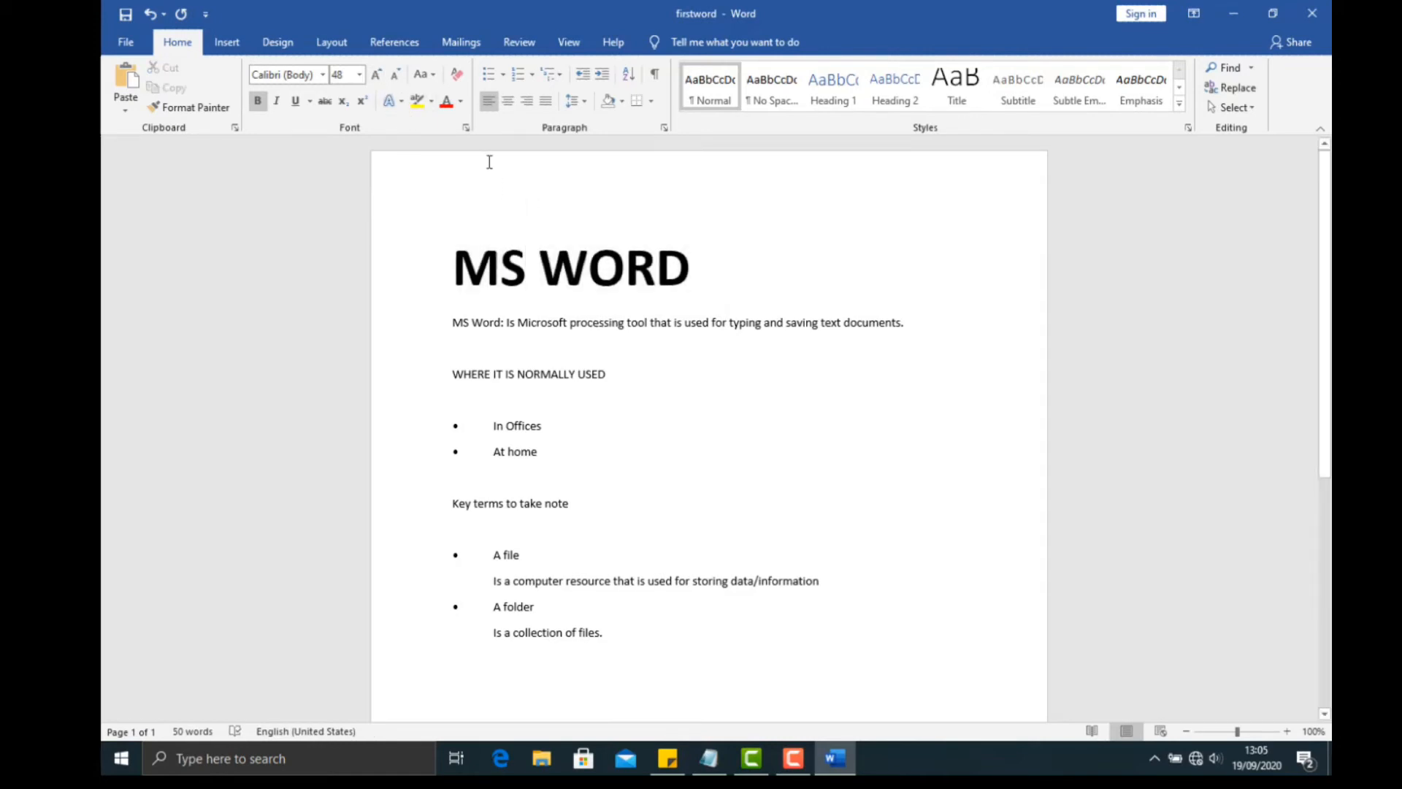
- Enlarge the MS WORD title in increments up to font size 90
{"action": "left_click", "coordinate": [702, 265]}
{"action": "left_click_drag", "start_coordinate": [703, 265], "coordinate": [433, 271]}
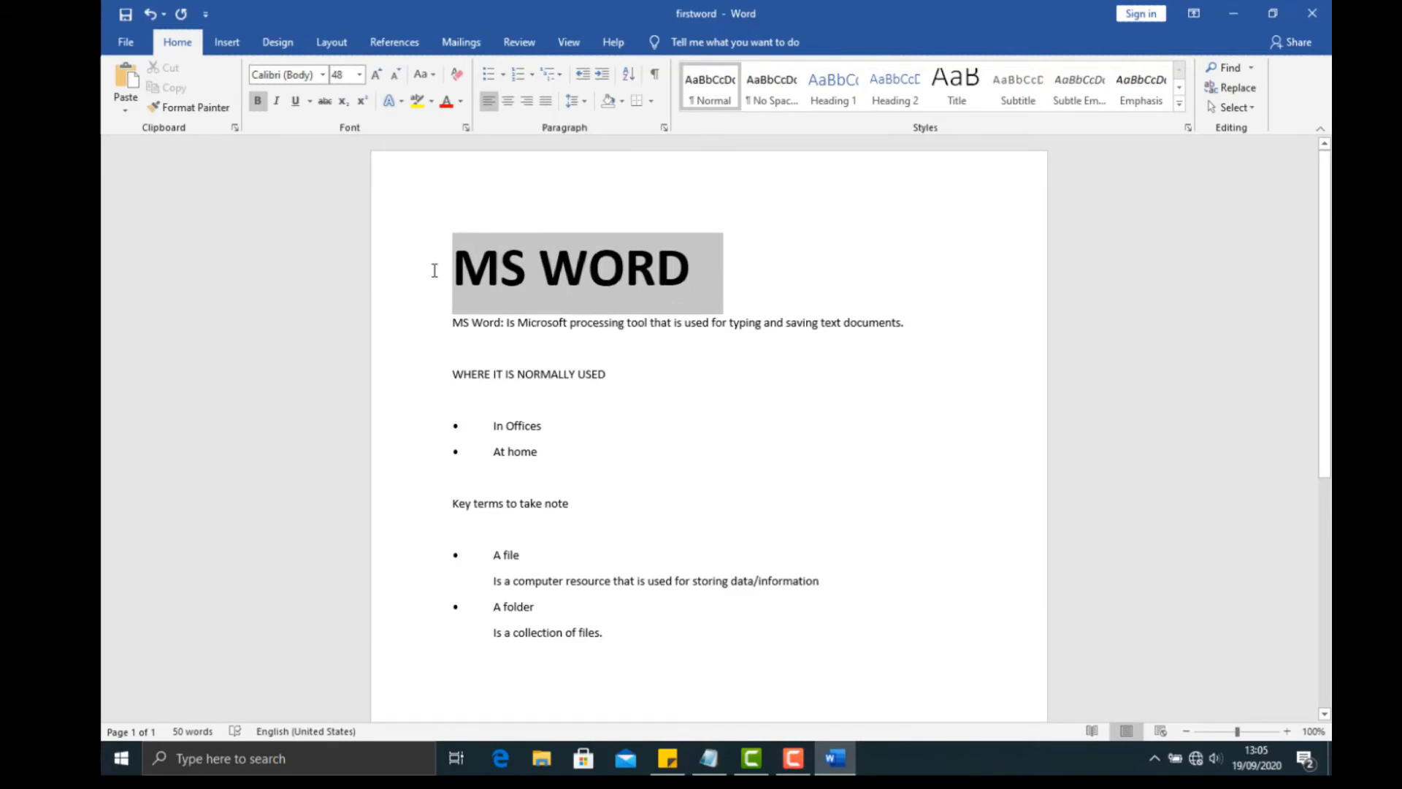
{"action": "left_click_drag", "start_coordinate": [434, 270], "coordinate": [435, 270]}
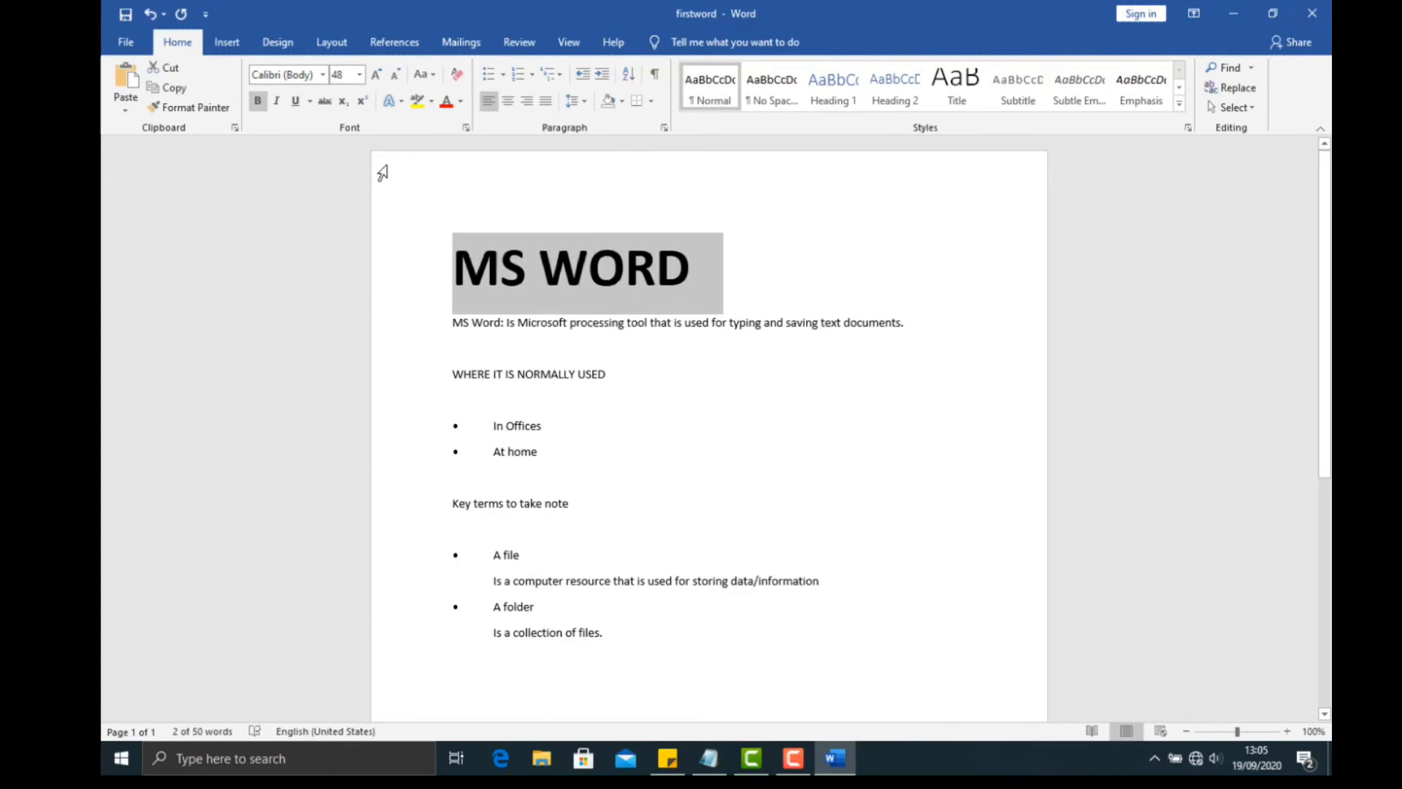
{"action": "left_click", "coordinate": [381, 75]}
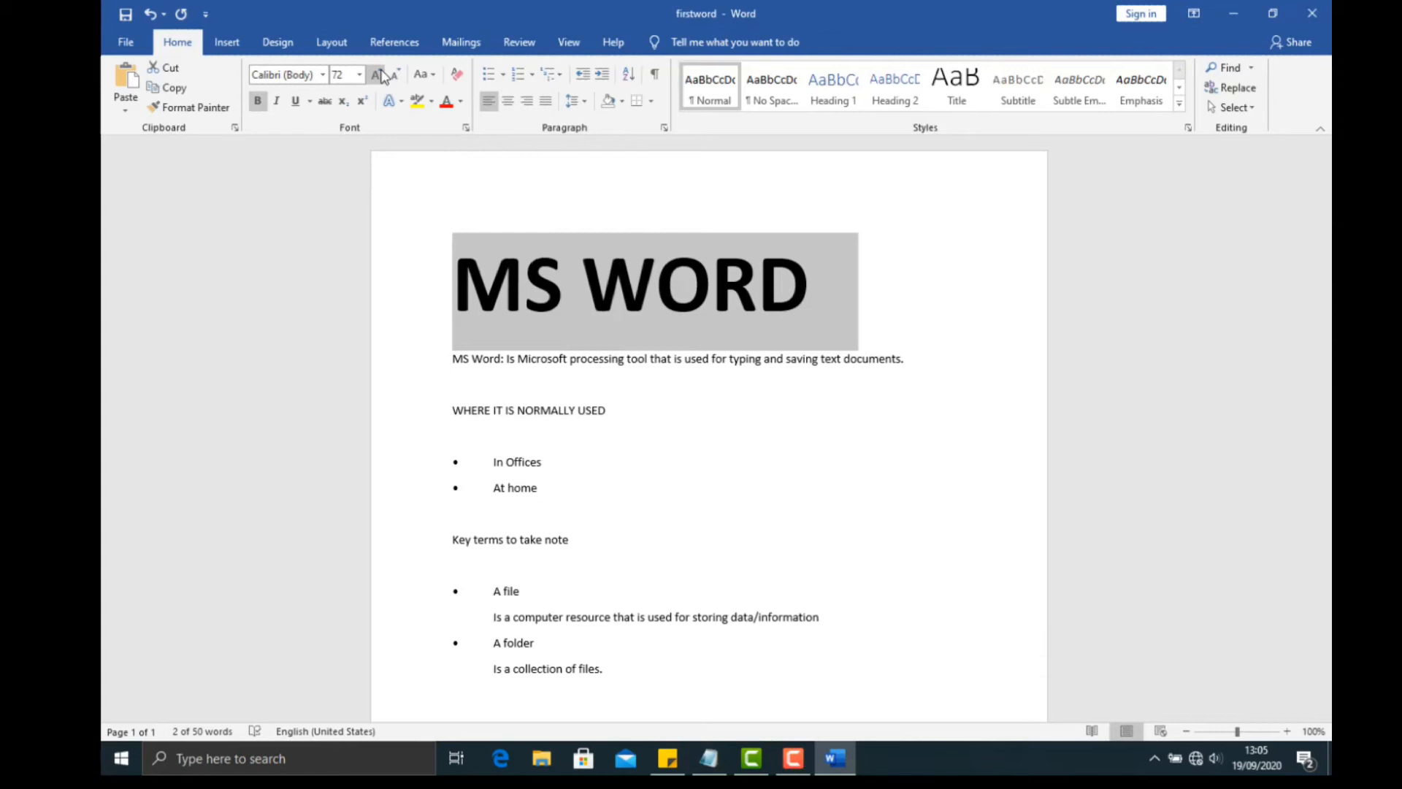
{"action": "left_click", "coordinate": [380, 76]}
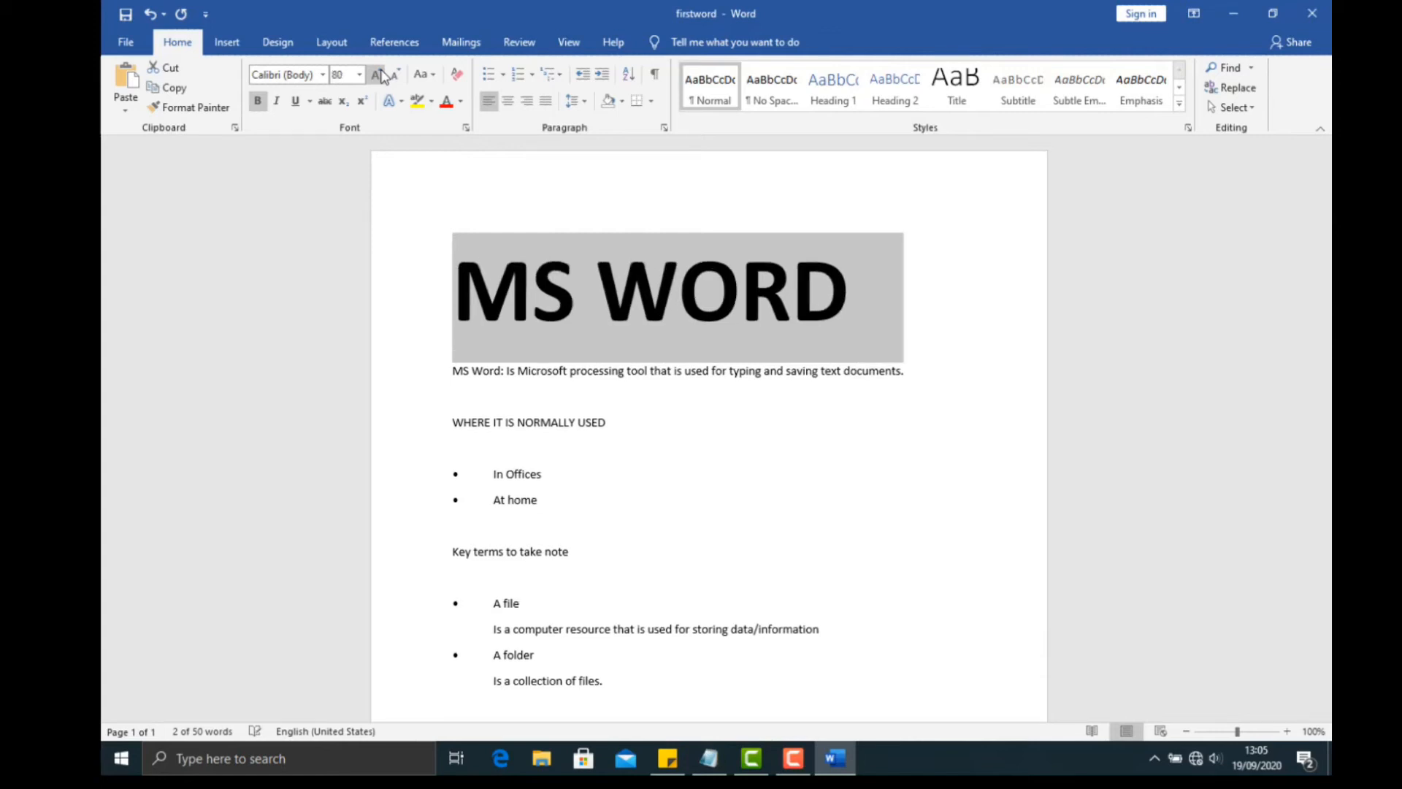
{"action": "left_click", "coordinate": [380, 76]}
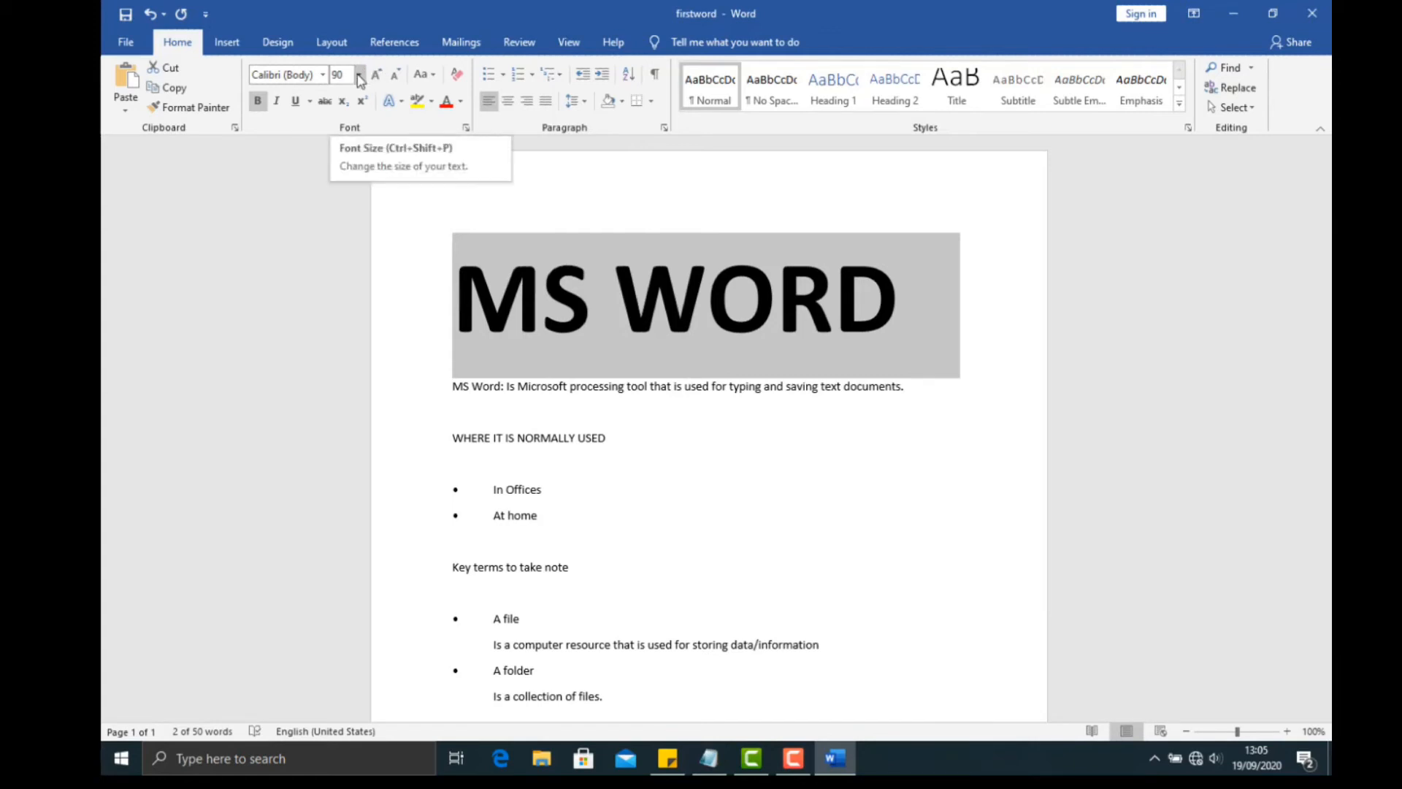
- Shrink the MS WORD title in increments down to font size 28
{"action": "left_click", "coordinate": [397, 75]}
{"action": "left_click", "coordinate": [396, 75]}
{"action": "left_click", "coordinate": [396, 75]}
{"action": "left_click", "coordinate": [396, 75]}
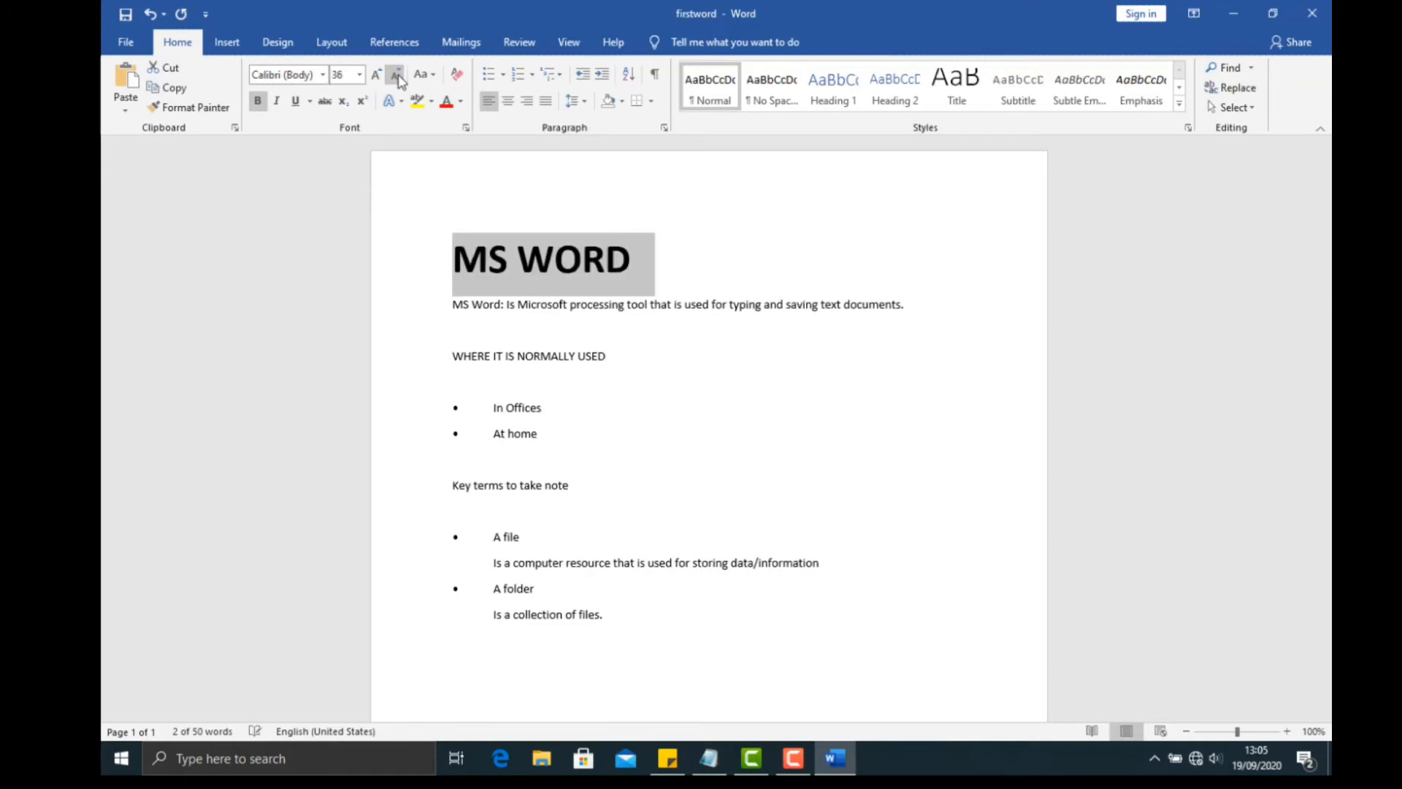
{"action": "left_click", "coordinate": [396, 75]}
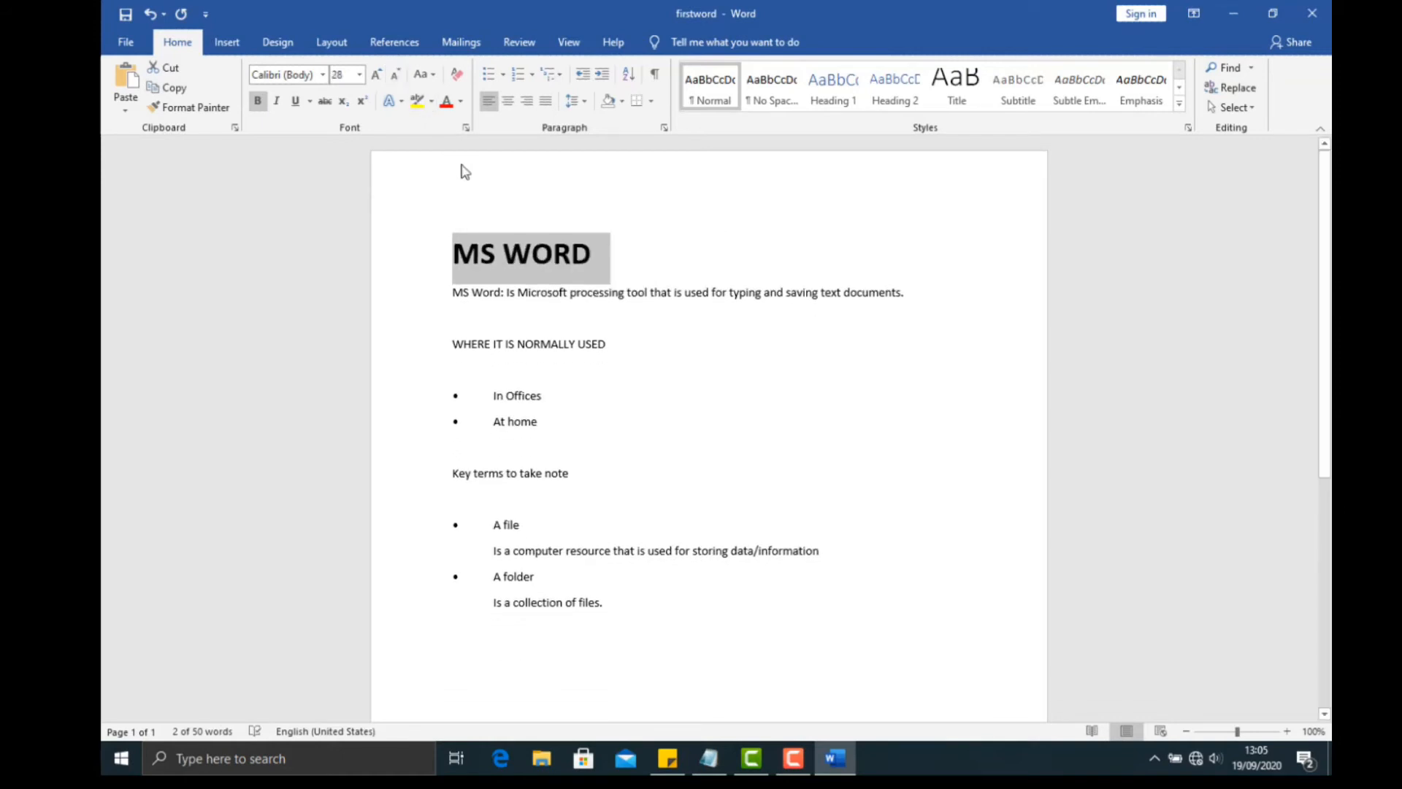
{"action": "left_click", "coordinate": [631, 259]}
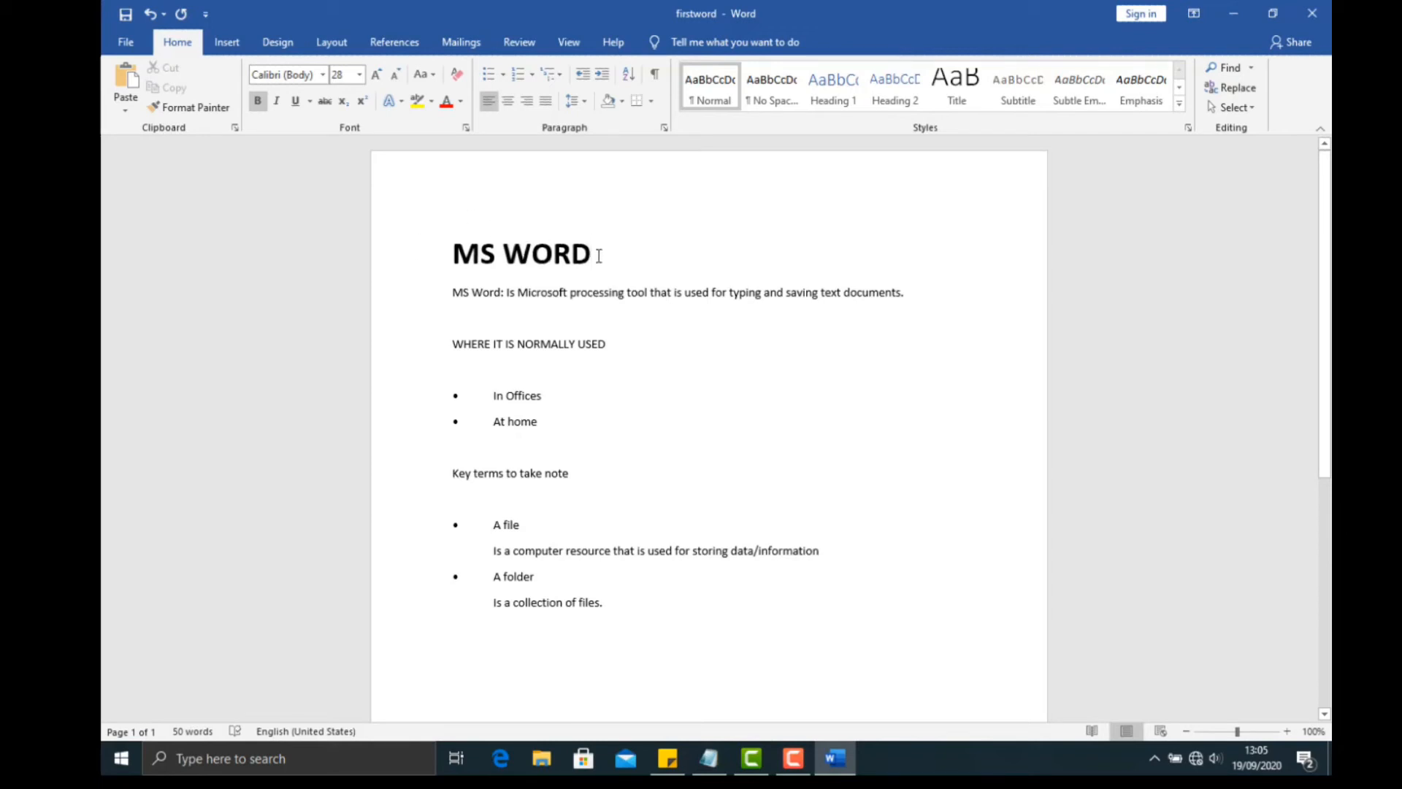
- Underline the MS WORD title
{"action": "left_click_drag", "start_coordinate": [593, 256], "coordinate": [438, 252]}
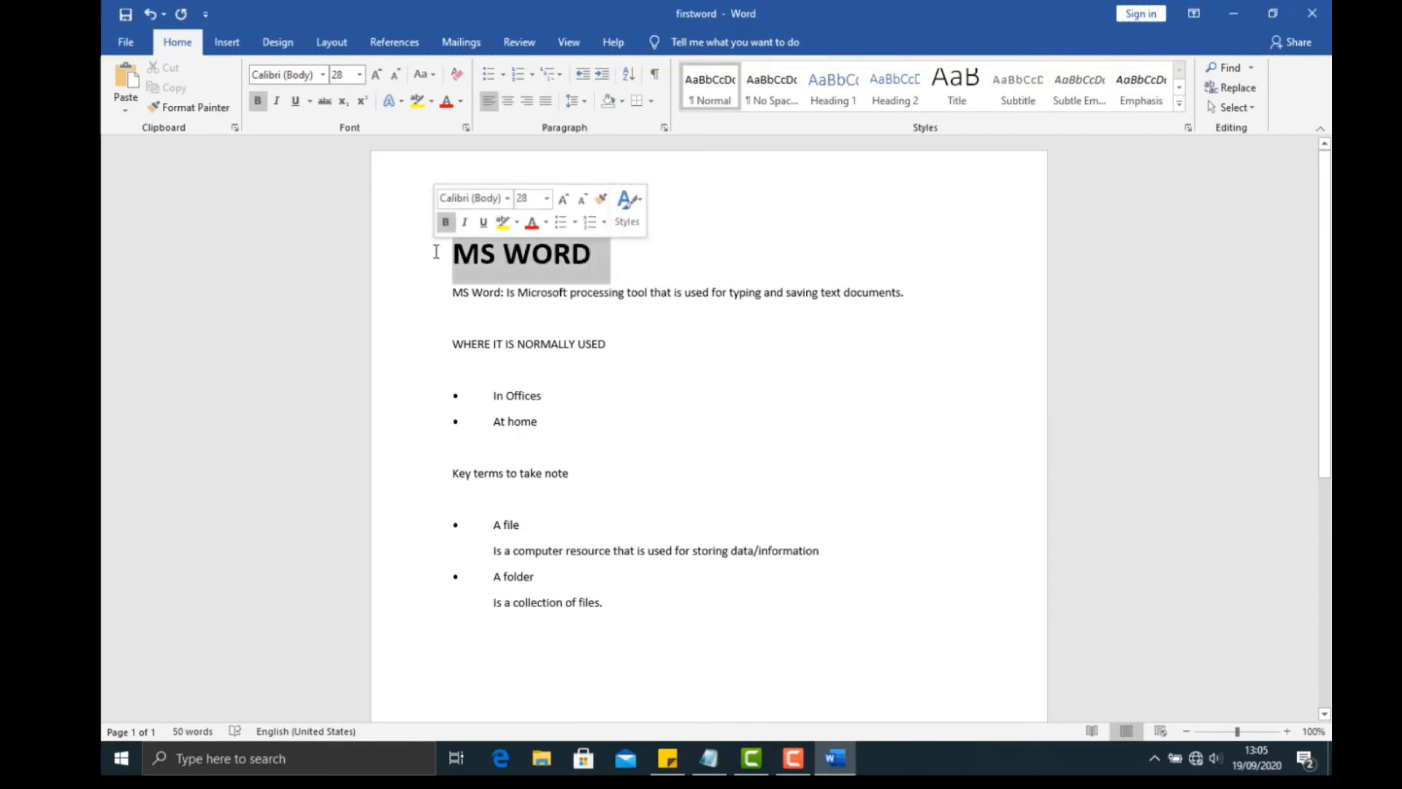
{"action": "left_click", "coordinate": [295, 103]}
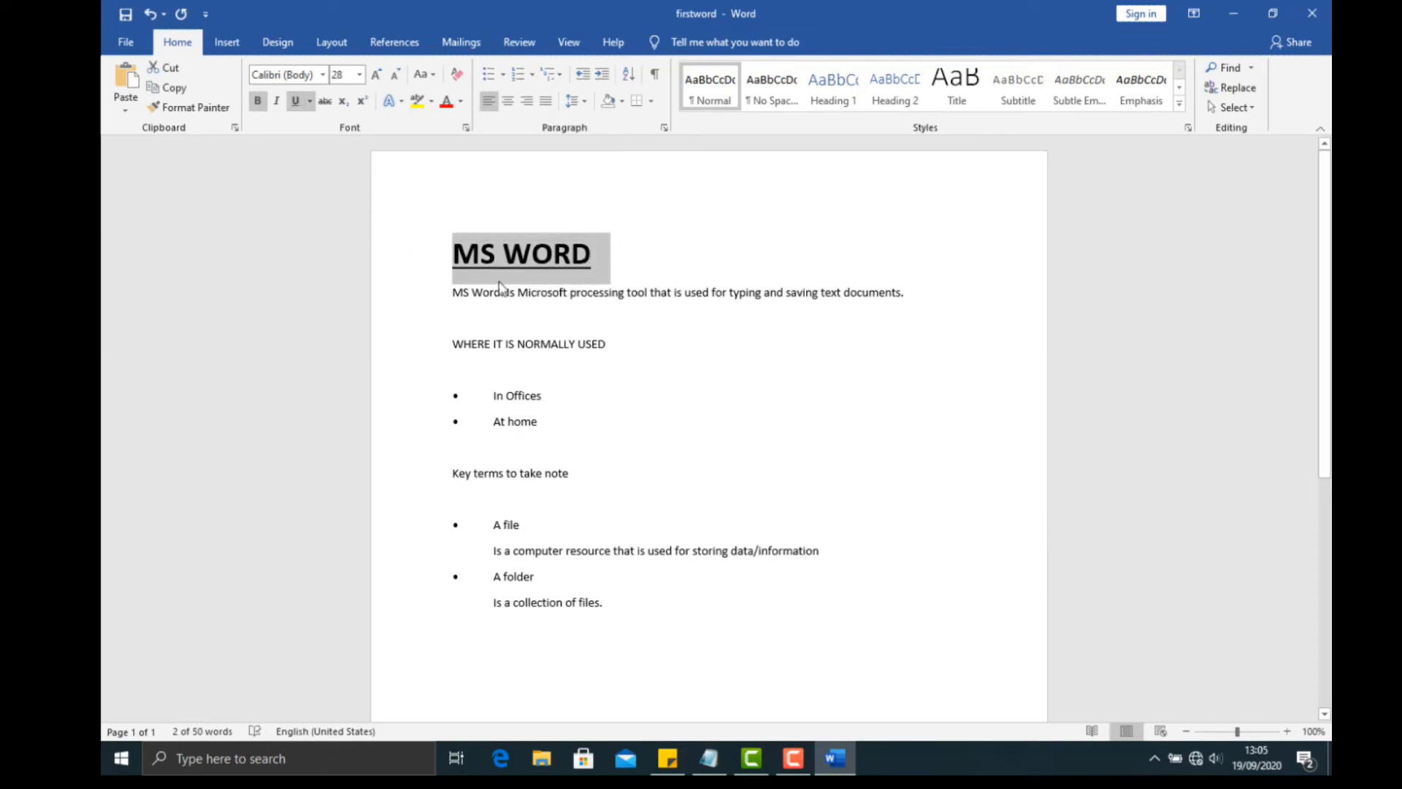
{"action": "left_click", "coordinate": [557, 273]}
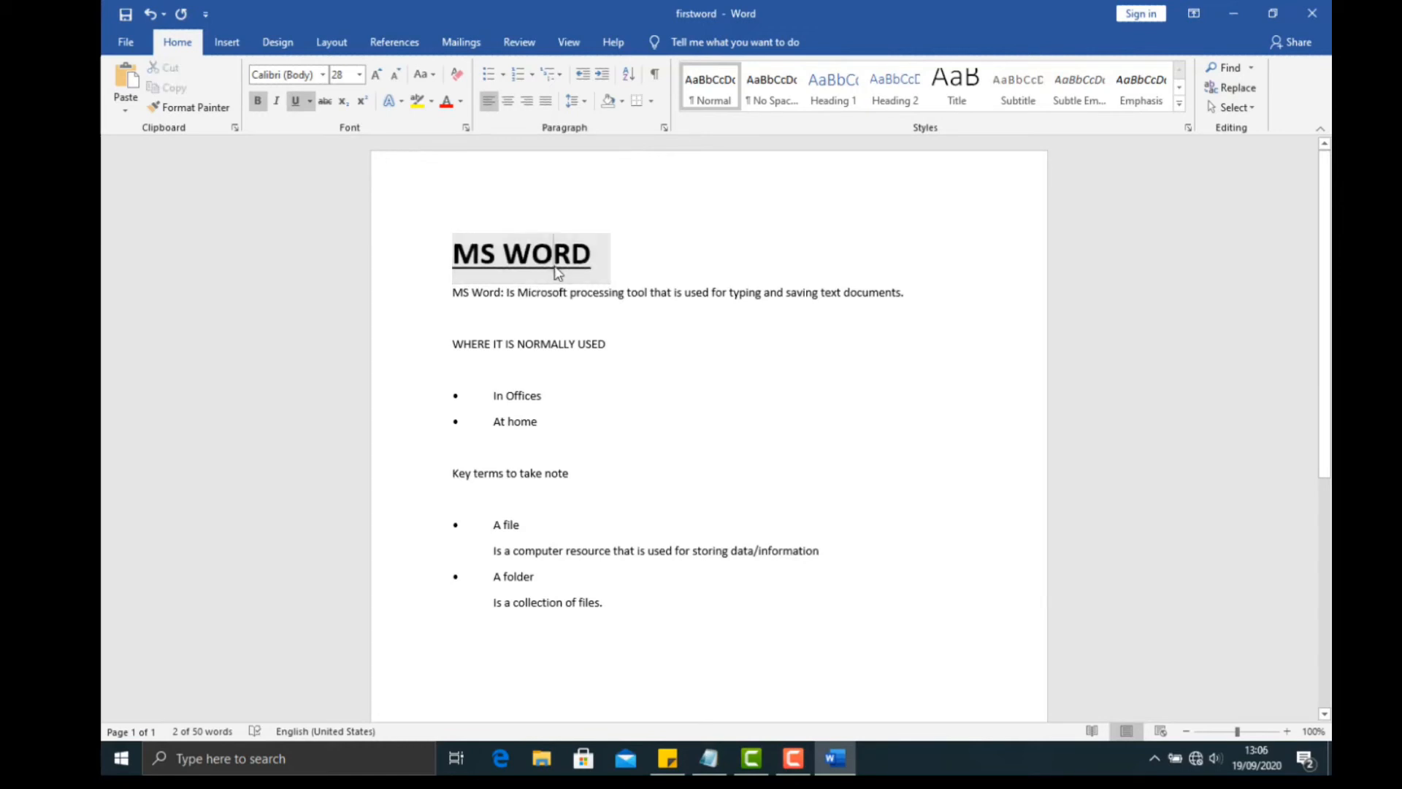
{"action": "left_click", "coordinate": [610, 253]}
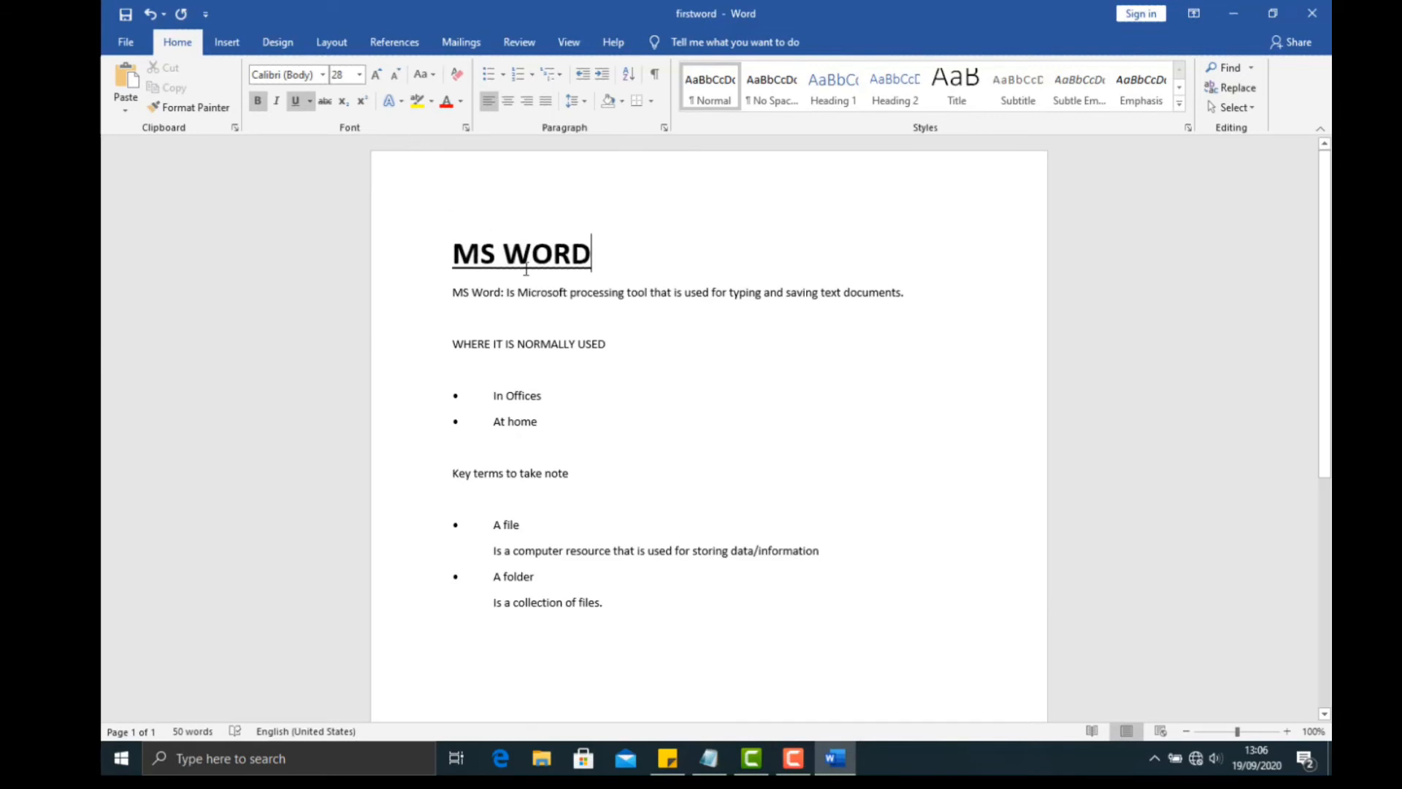
- Add a new line reading MICROSOFT directly beneath the MS WORD title
{"action": "left_click_drag", "start_coordinate": [611, 260], "coordinate": [444, 259]}
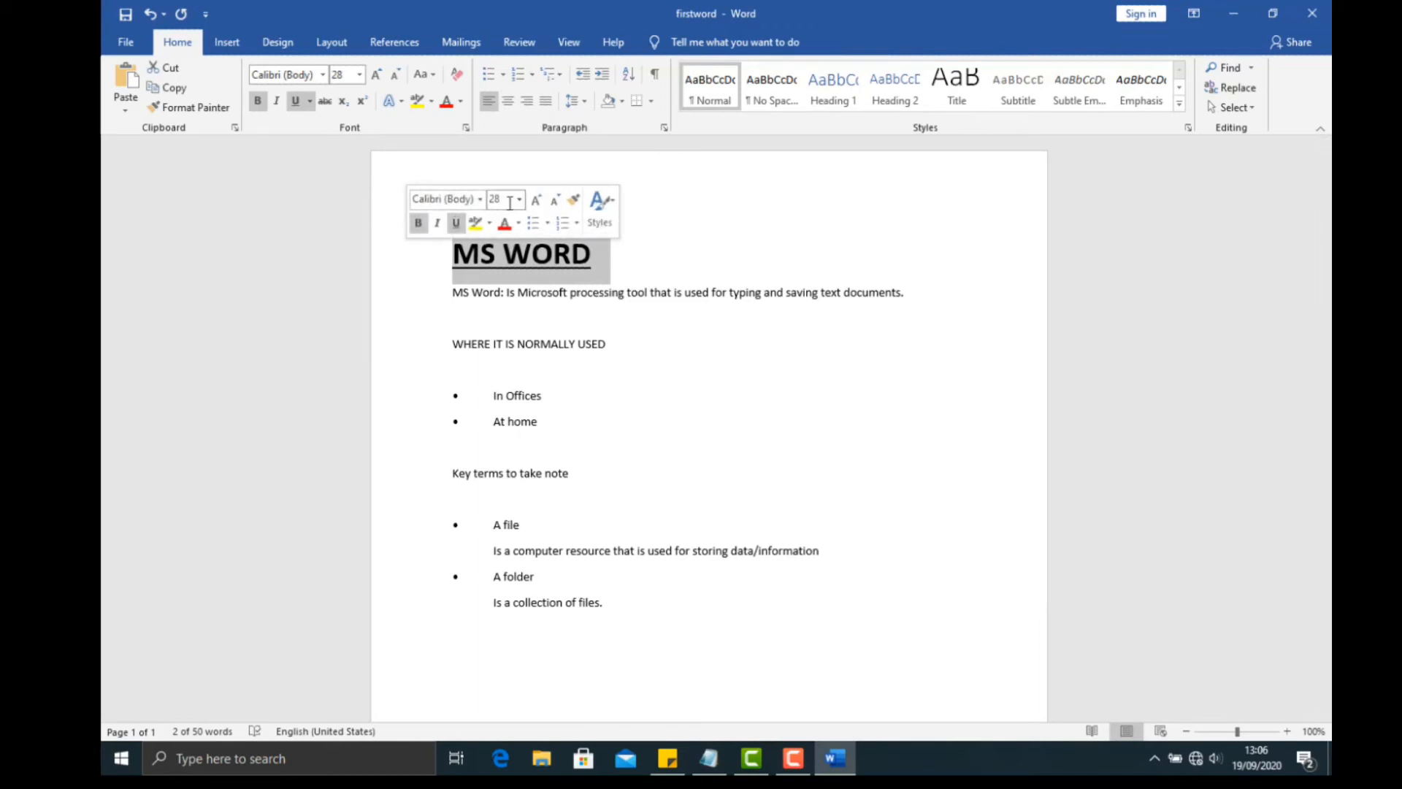
{"action": "left_click", "coordinate": [625, 267]}
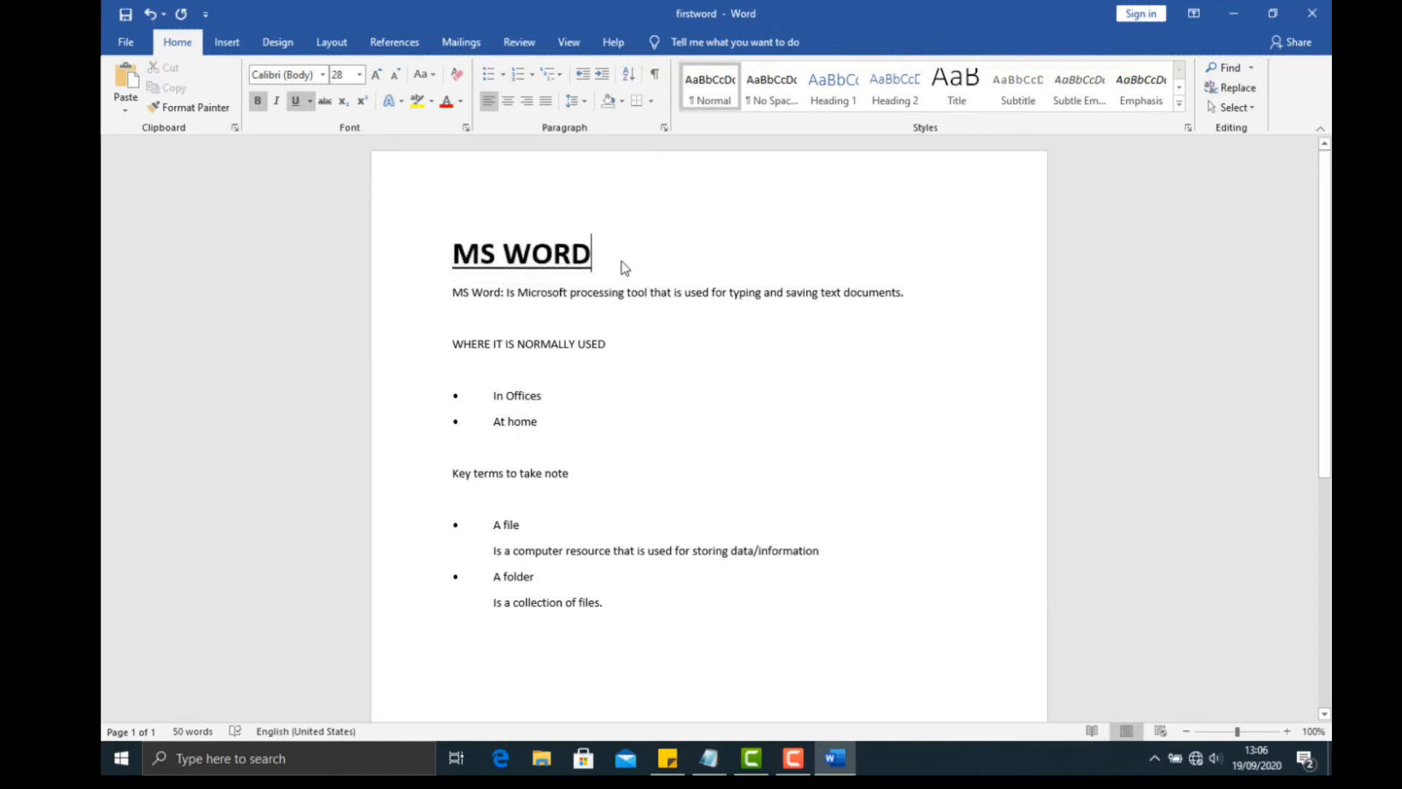
{"action": "key", "text": "Return"}
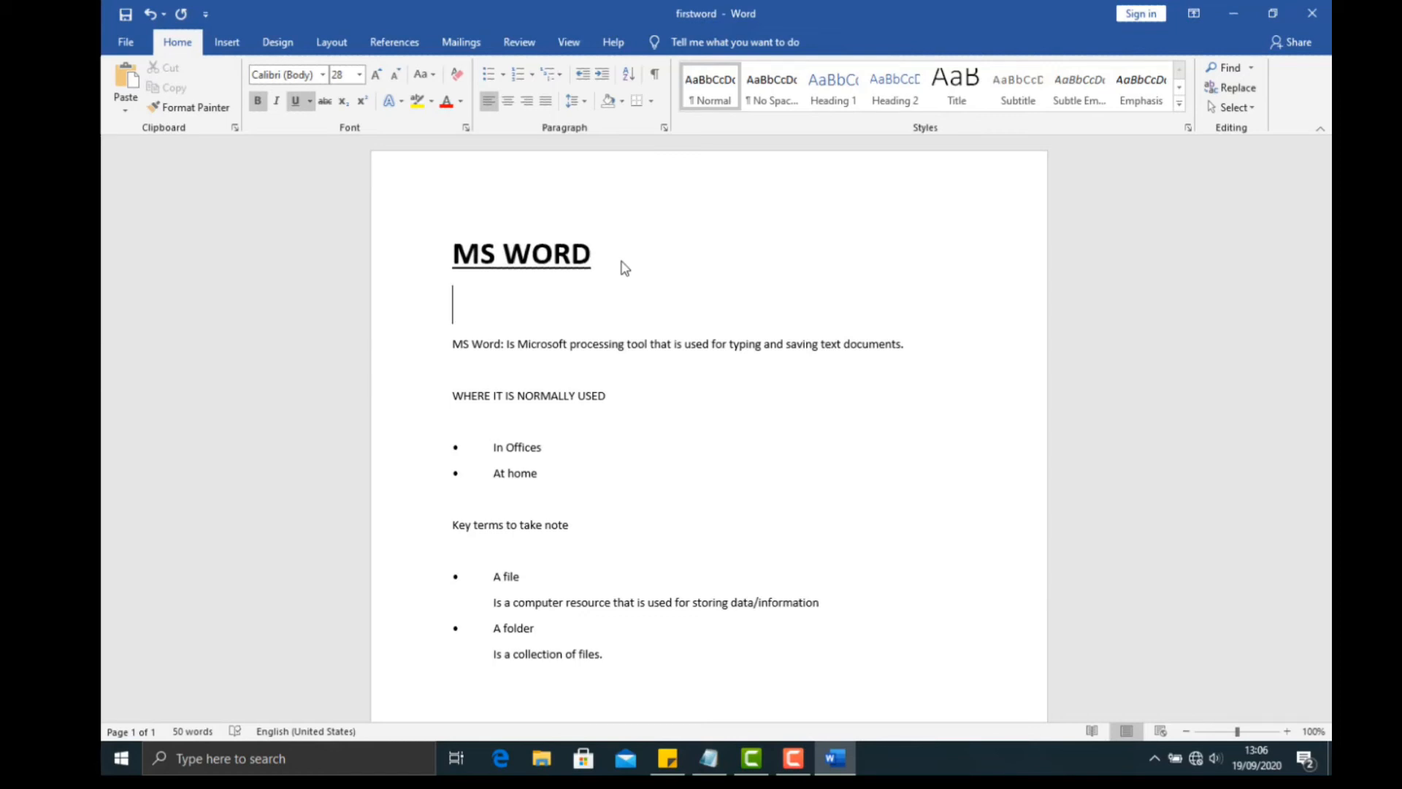
{"action": "type", "text": "MICROS"}
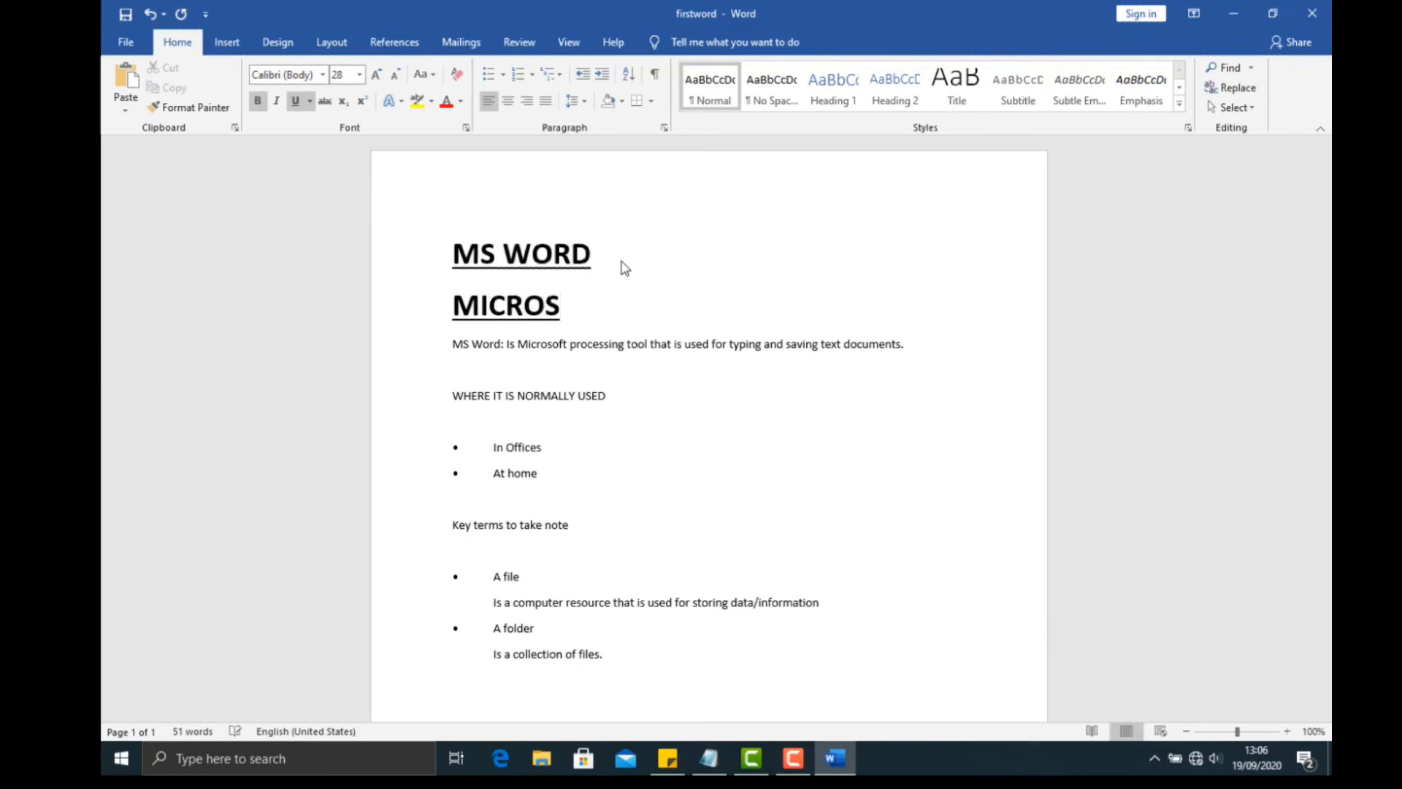
{"action": "type", "text": "OFT"}
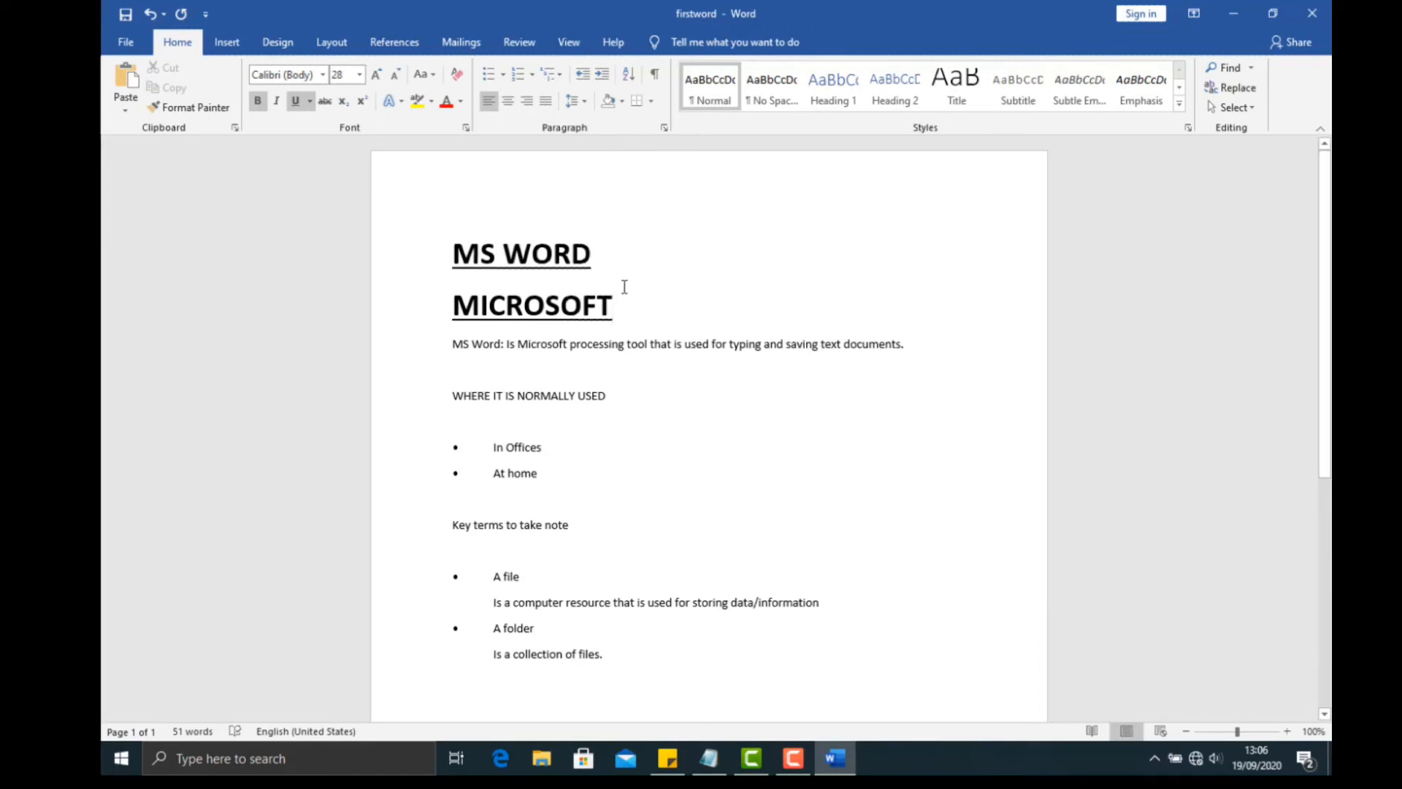
- Delete the word MICROSOFT and its line beneath the title
{"action": "key", "text": "BackSpace"}
{"action": "key", "text": "BackSpace"}
{"action": "key", "text": "BackSpace"}
{"action": "key", "text": "BackSpace"}
{"action": "key", "text": "BackSpace"}
{"action": "key", "text": "BackSpace"}
{"action": "key", "text": "BackSpace"}
{"action": "key", "text": "BackSpace"}
{"action": "key", "text": "BackSpace"}
{"action": "key", "text": "BackSpace"}
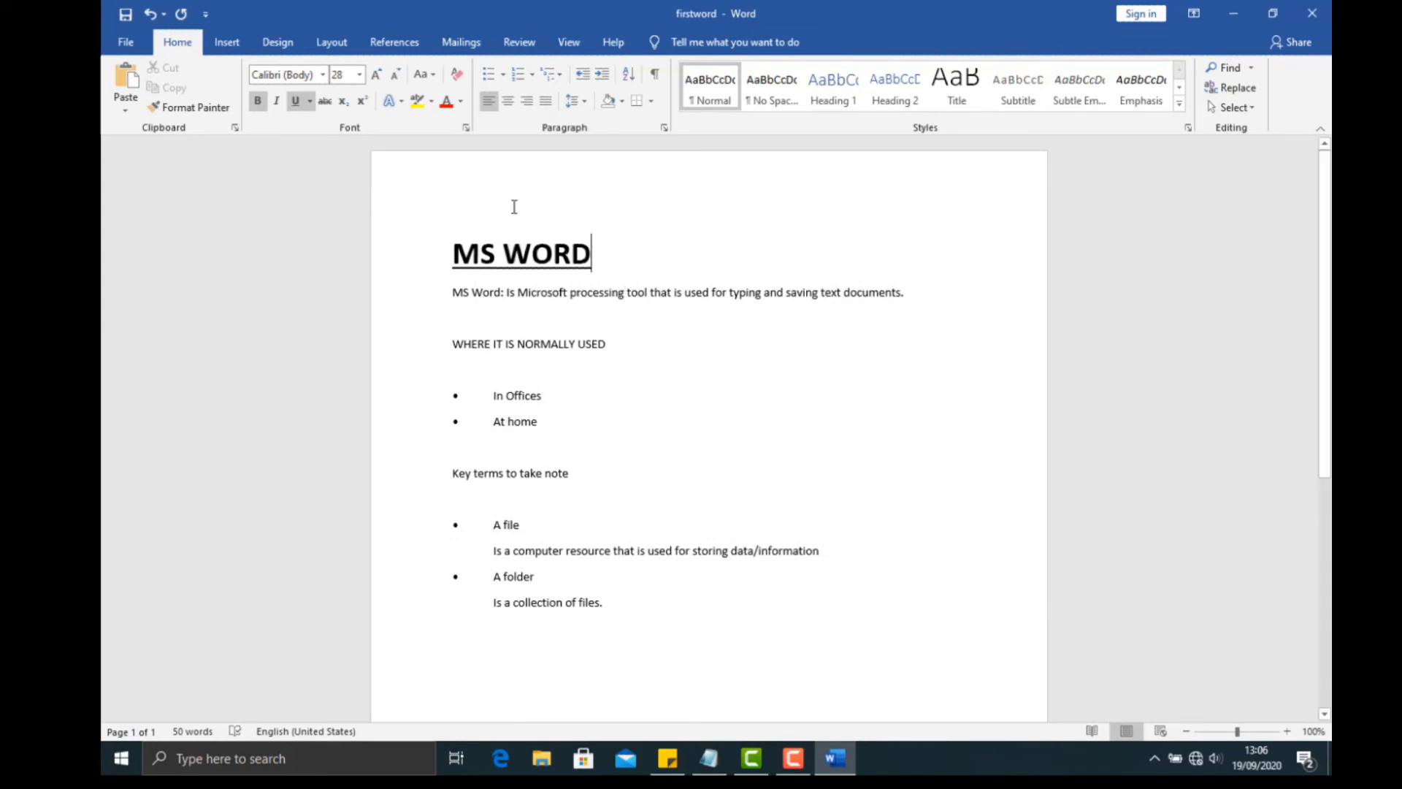
- Add a line reading MICROSOFT WORD beneath the MS WORD title in size 12, without bold or underline
{"action": "left_click", "coordinate": [360, 75]}
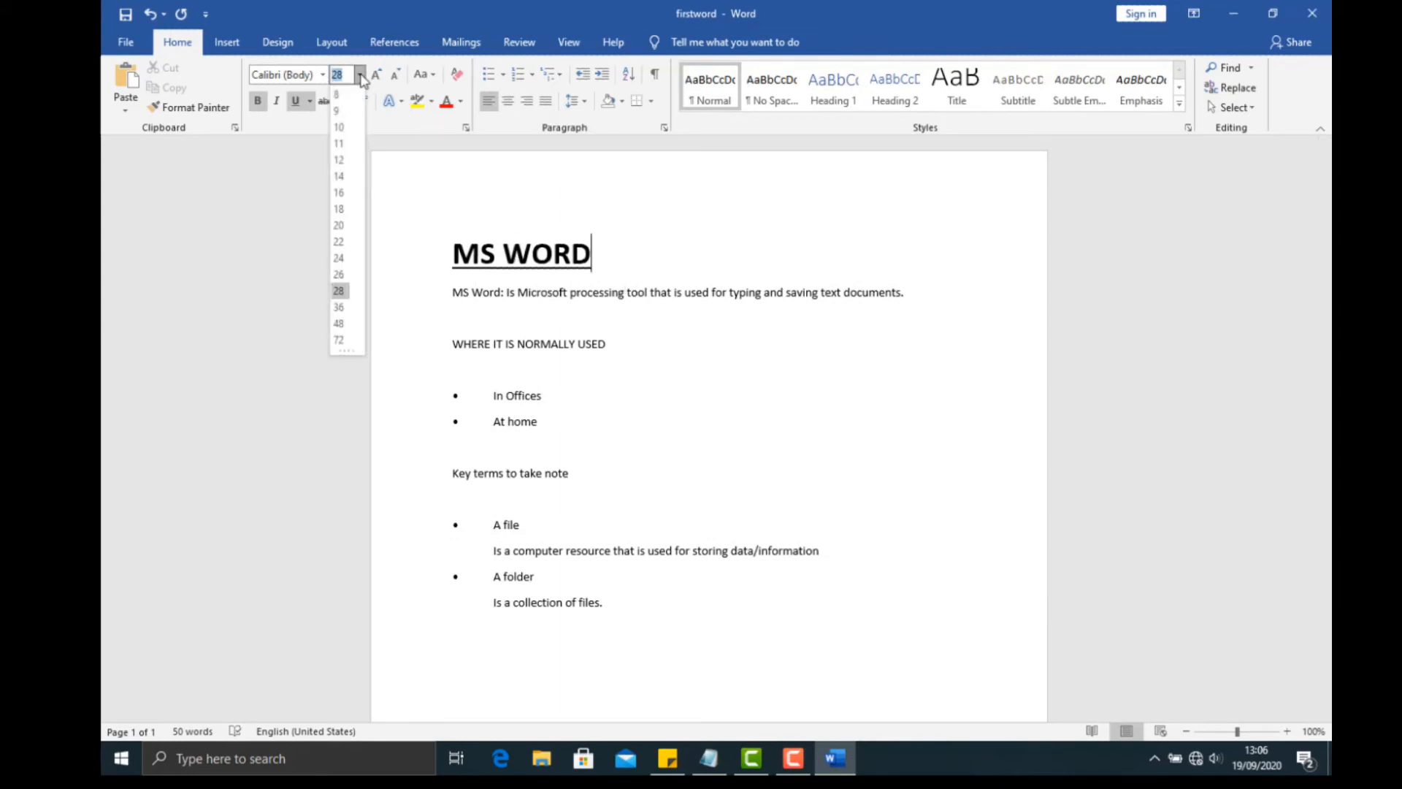
{"action": "left_click", "coordinate": [346, 160]}
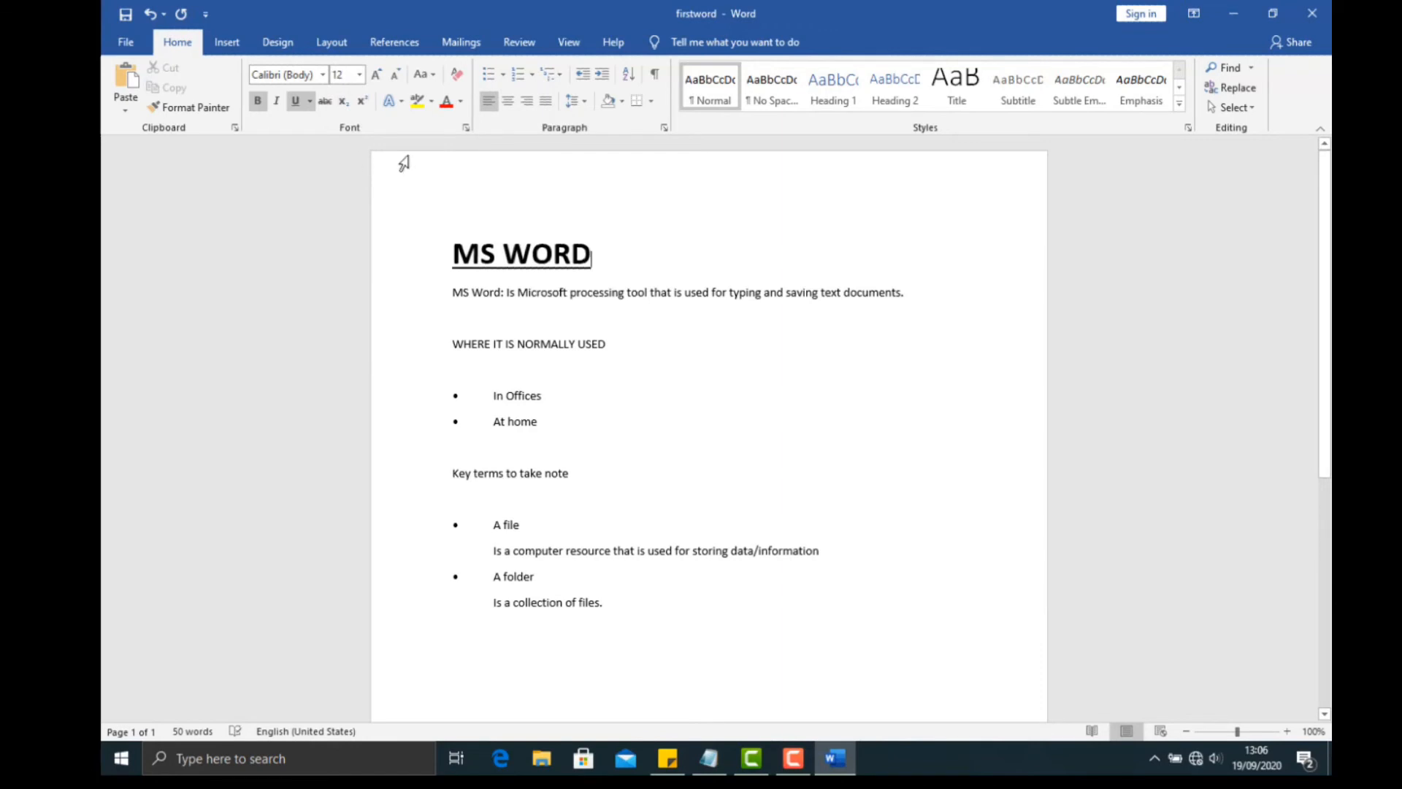
{"action": "left_click", "coordinate": [258, 103]}
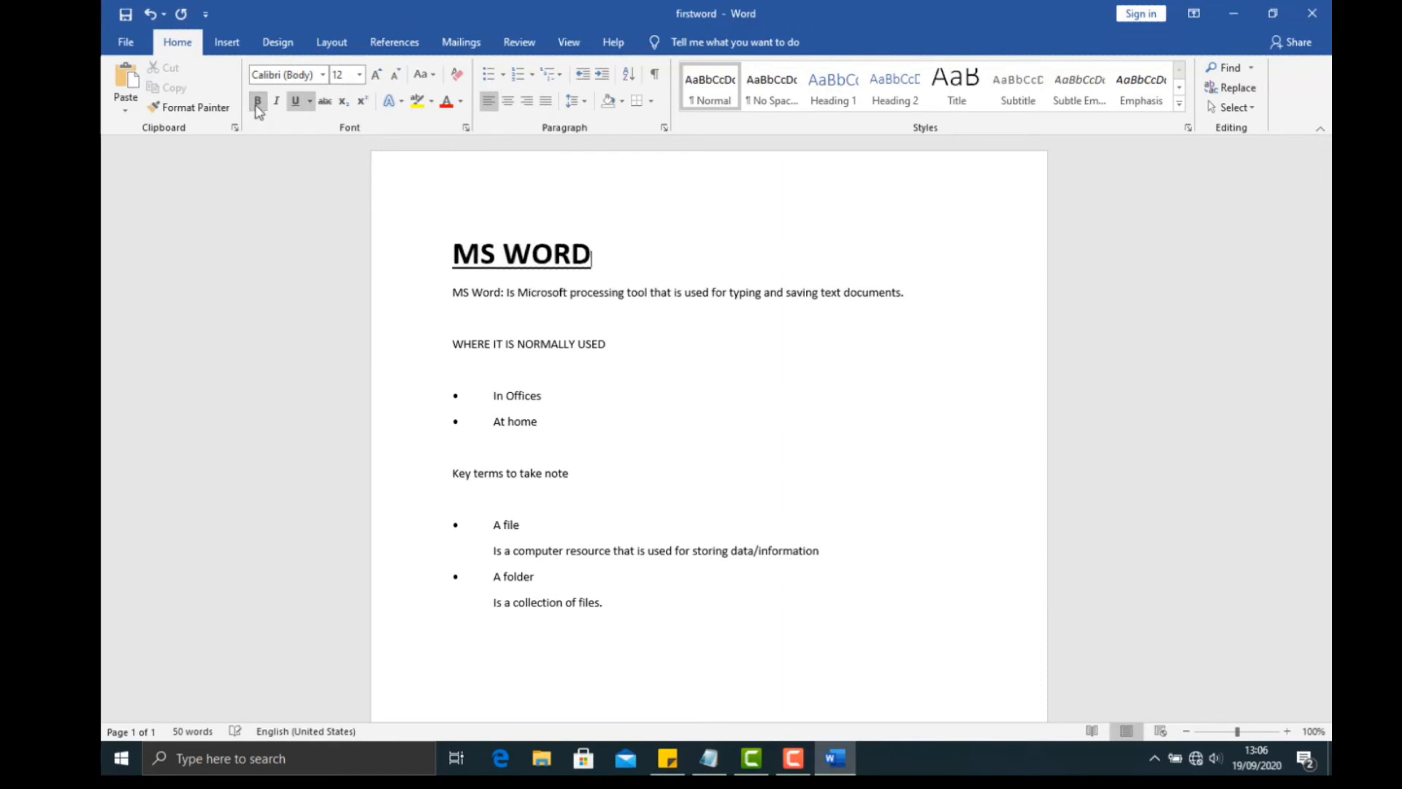
{"action": "left_click", "coordinate": [297, 102]}
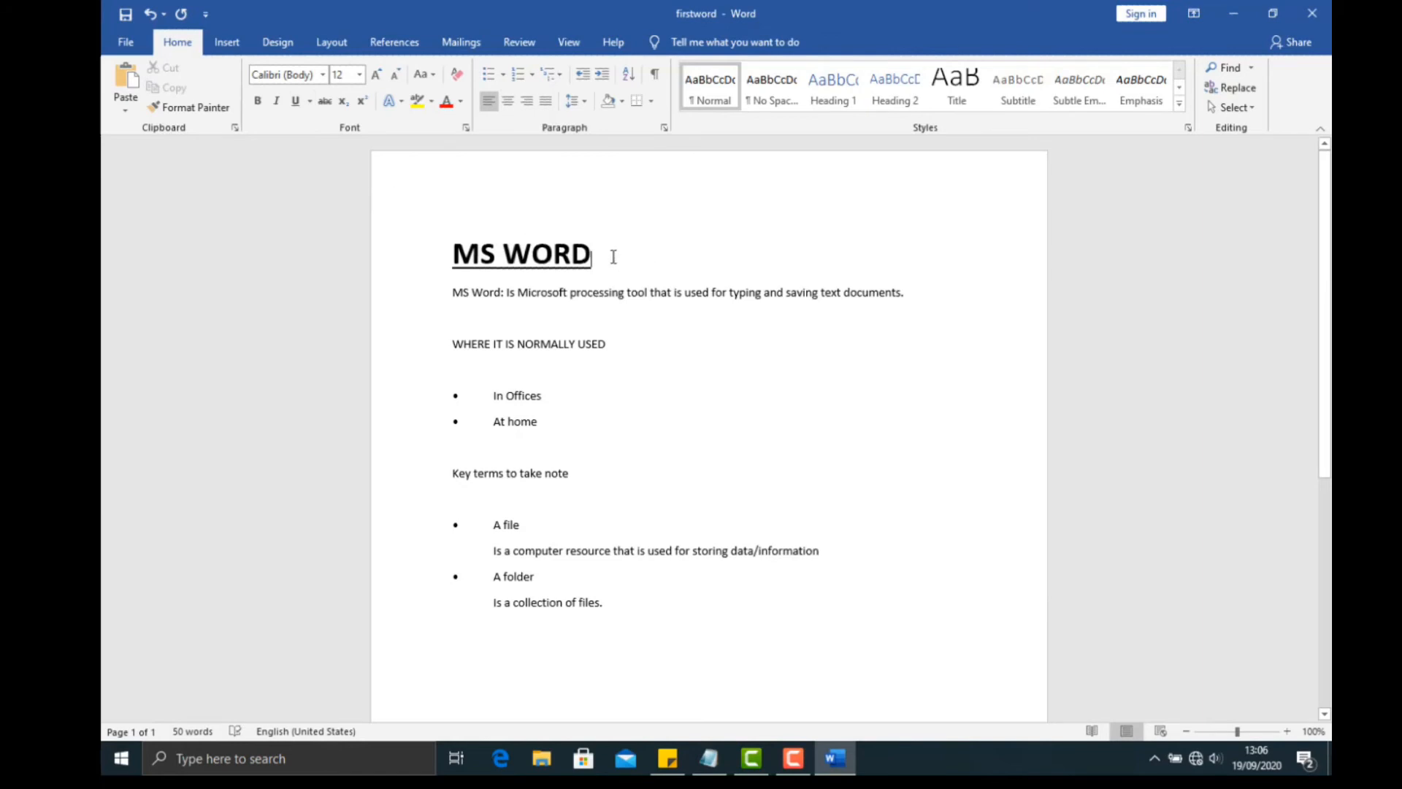
{"action": "key", "text": "Return"}
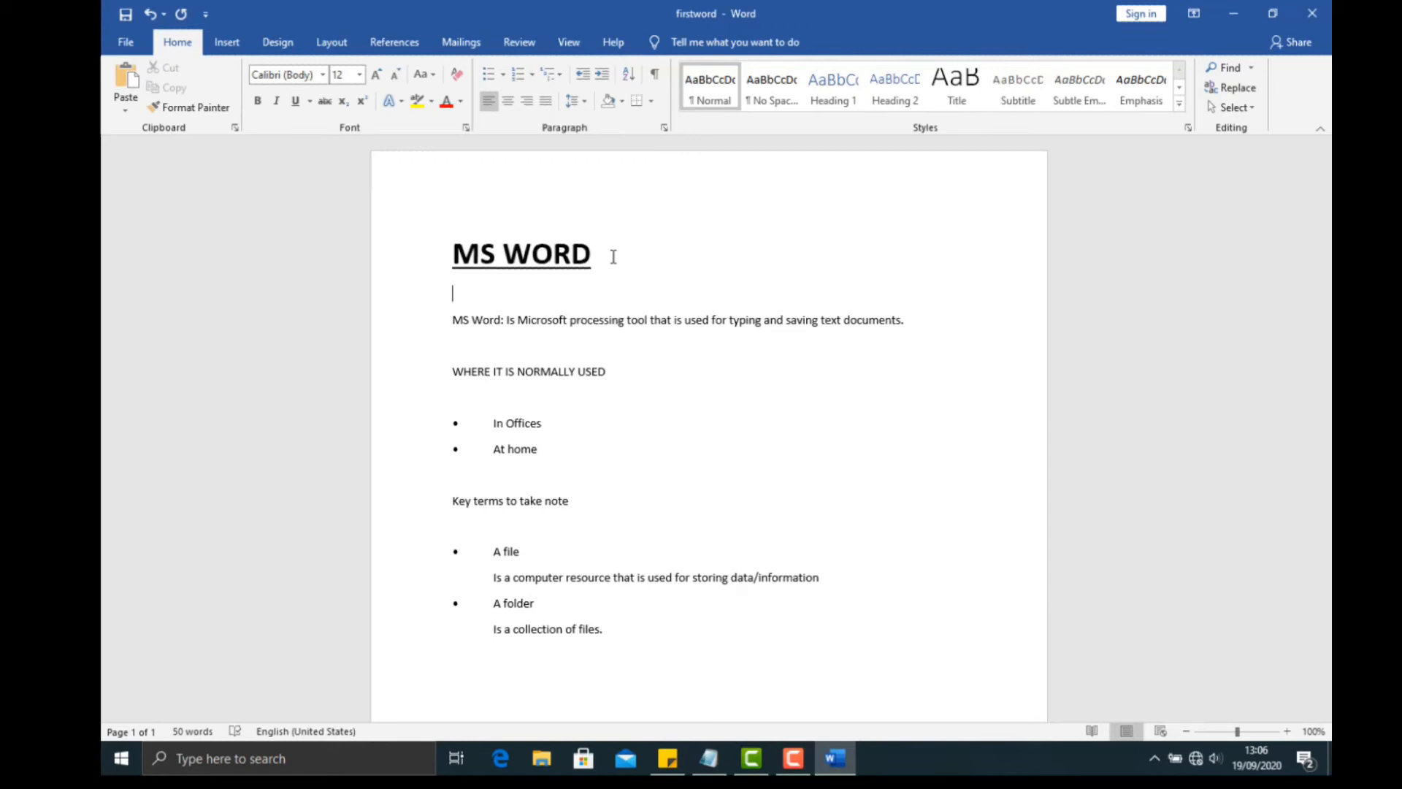
{"action": "type", "text": "MICROSOFT WORD"}
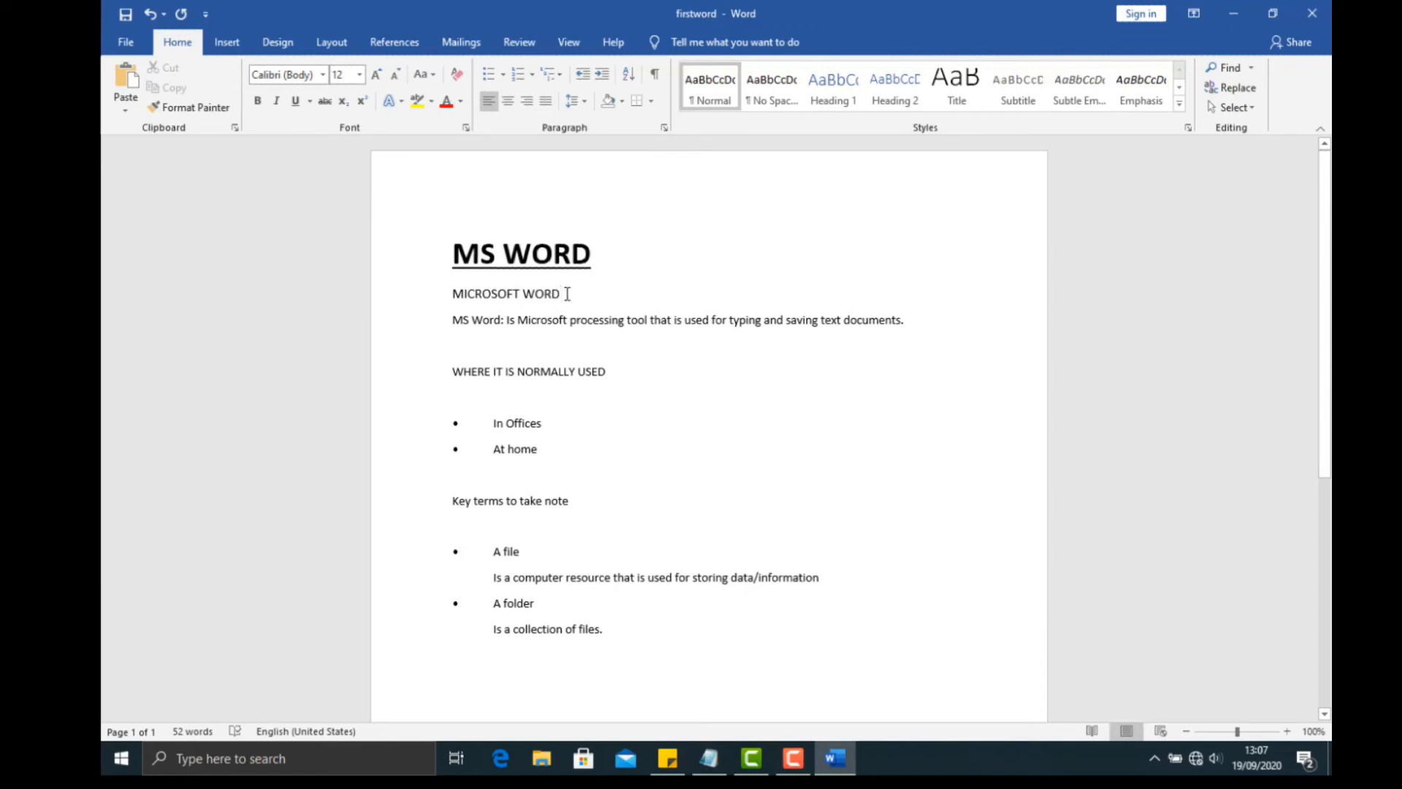
- Italicize the MICROSOFT WORD line beneath the title
{"action": "left_click_drag", "start_coordinate": [567, 293], "coordinate": [468, 293]}
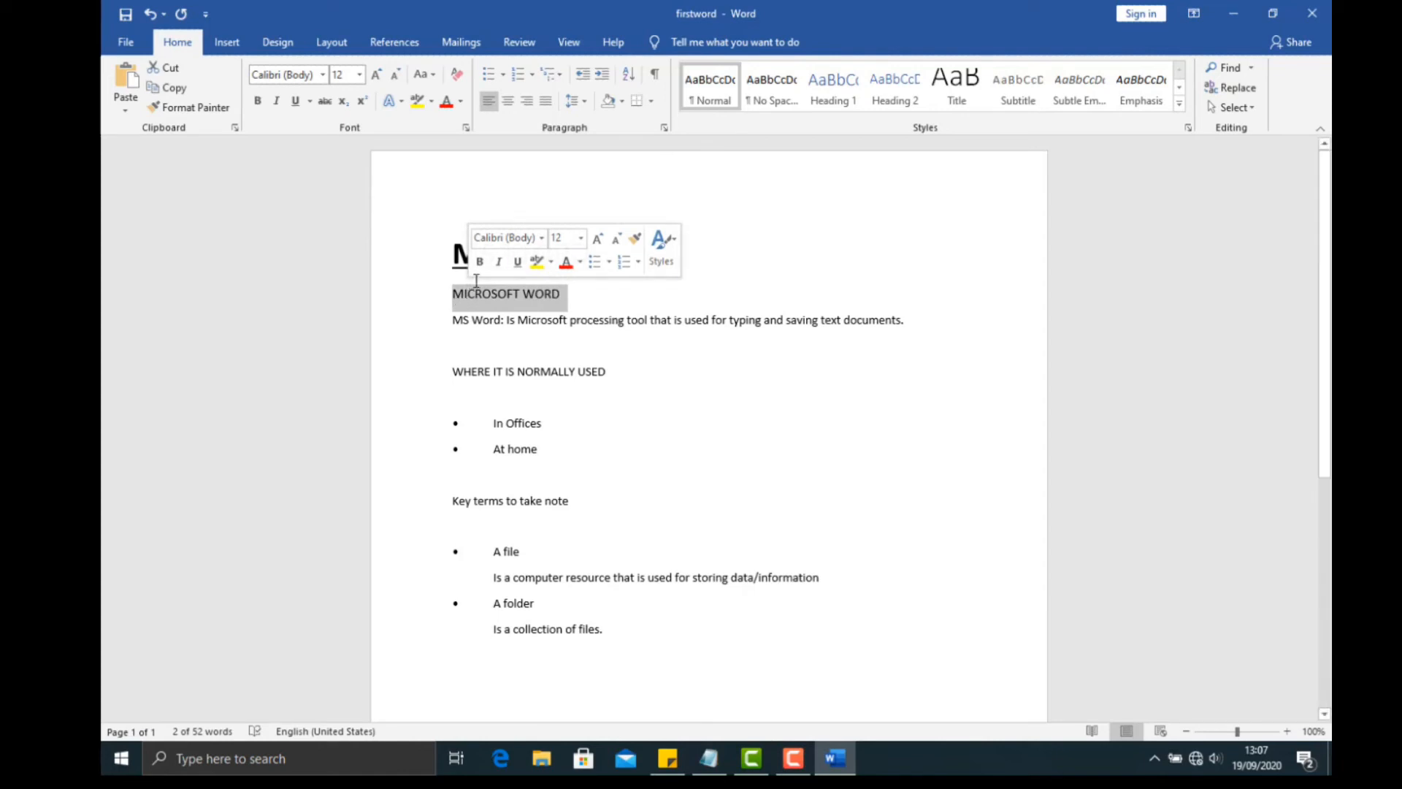
{"action": "left_click", "coordinate": [452, 295]}
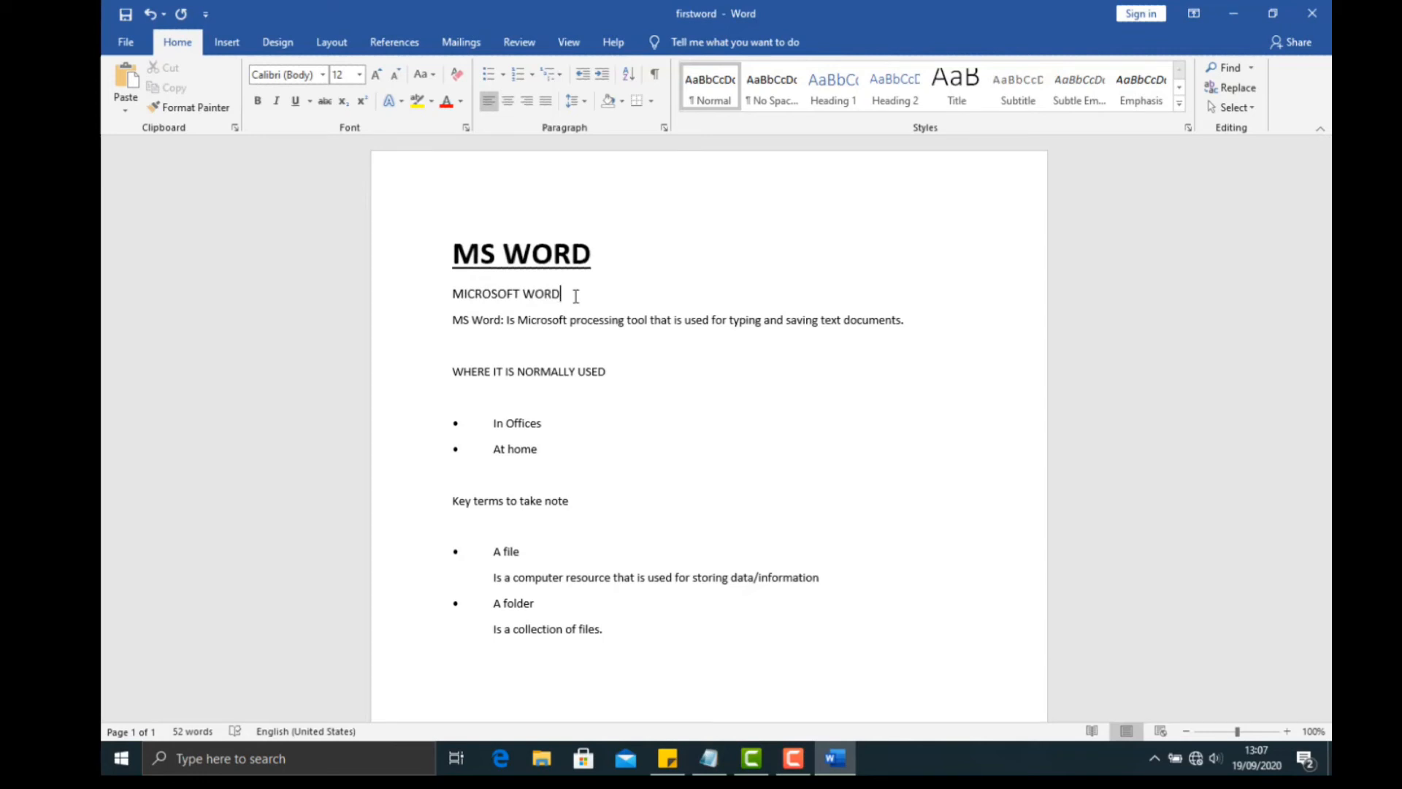
{"action": "triple_click", "coordinate": [501, 293]}
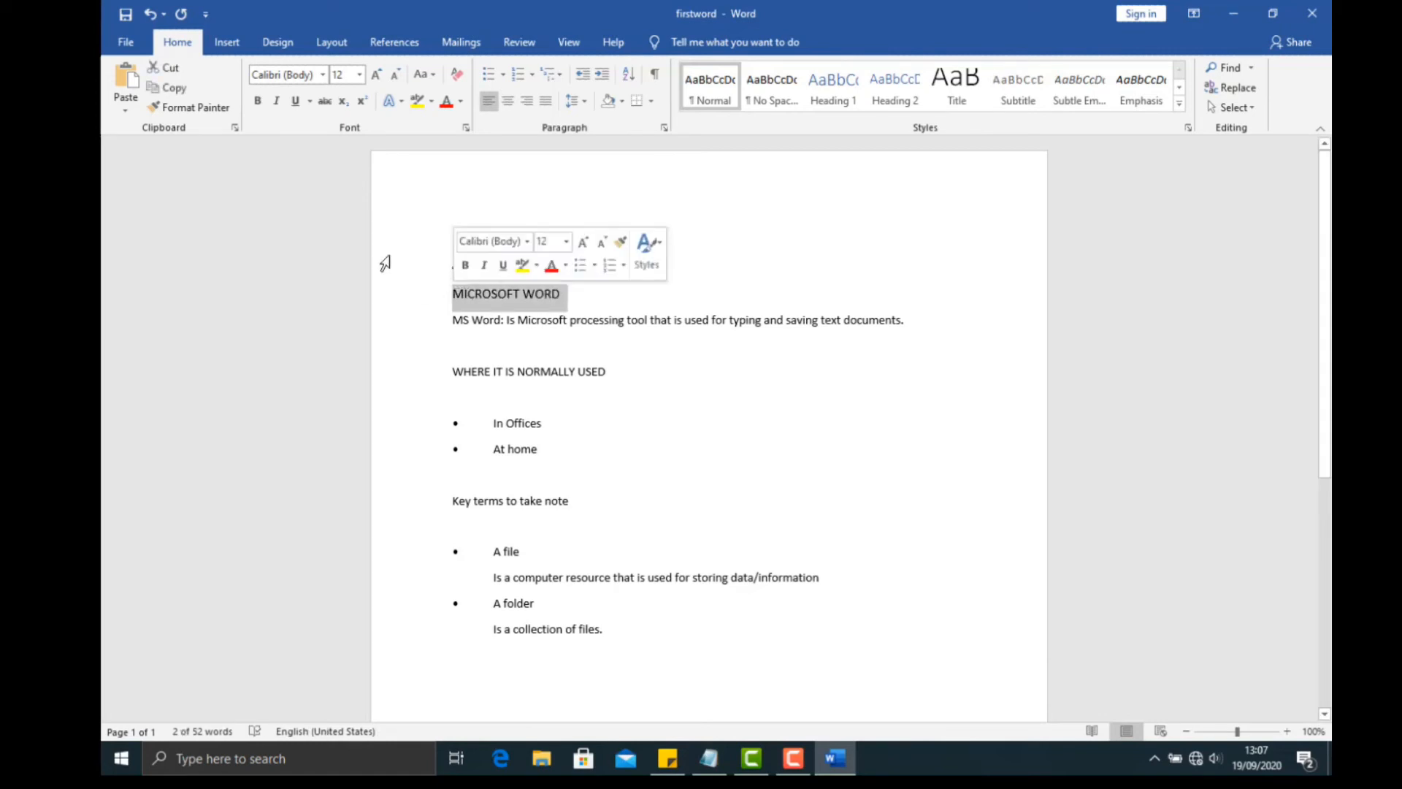
{"action": "left_click", "coordinate": [278, 102]}
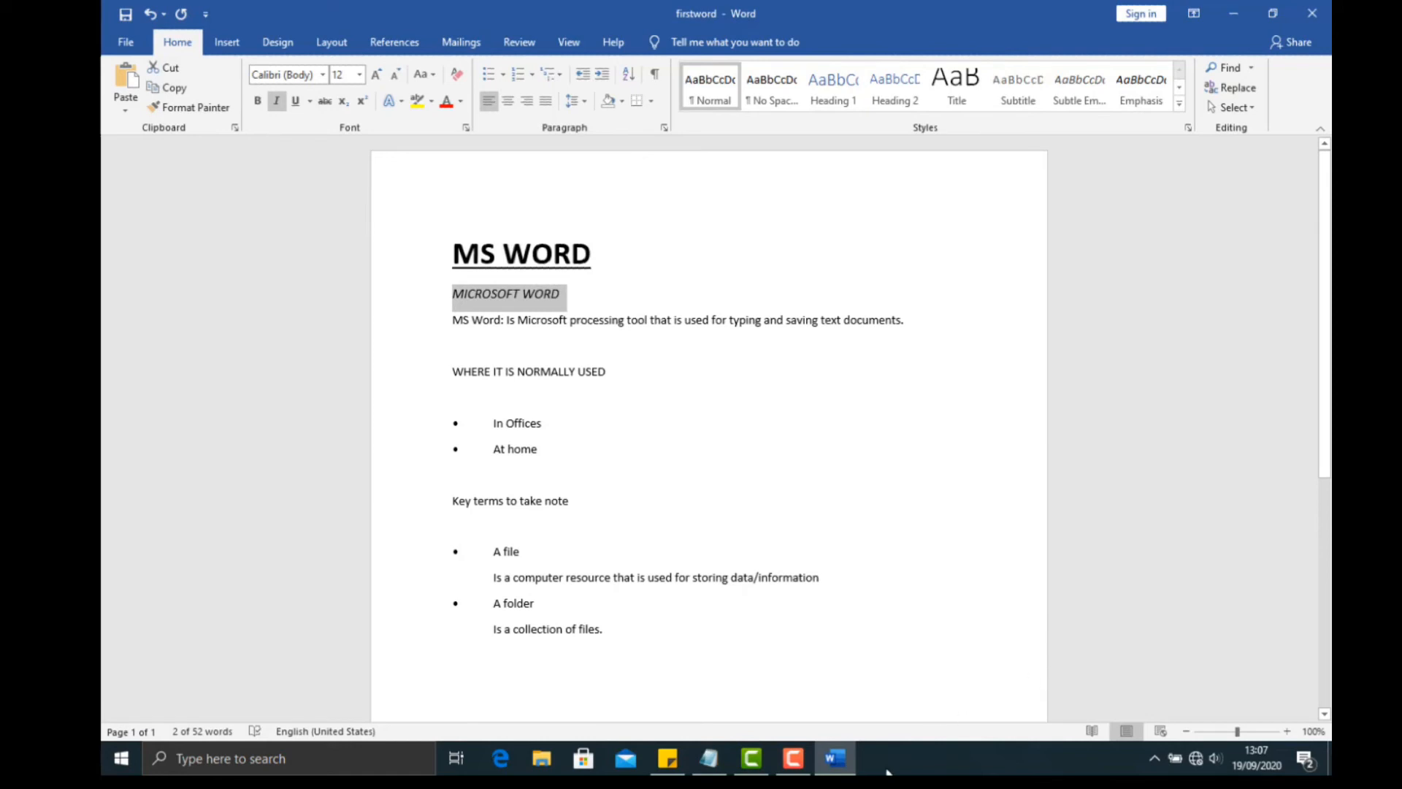
{"action": "left_click", "coordinate": [804, 767]}
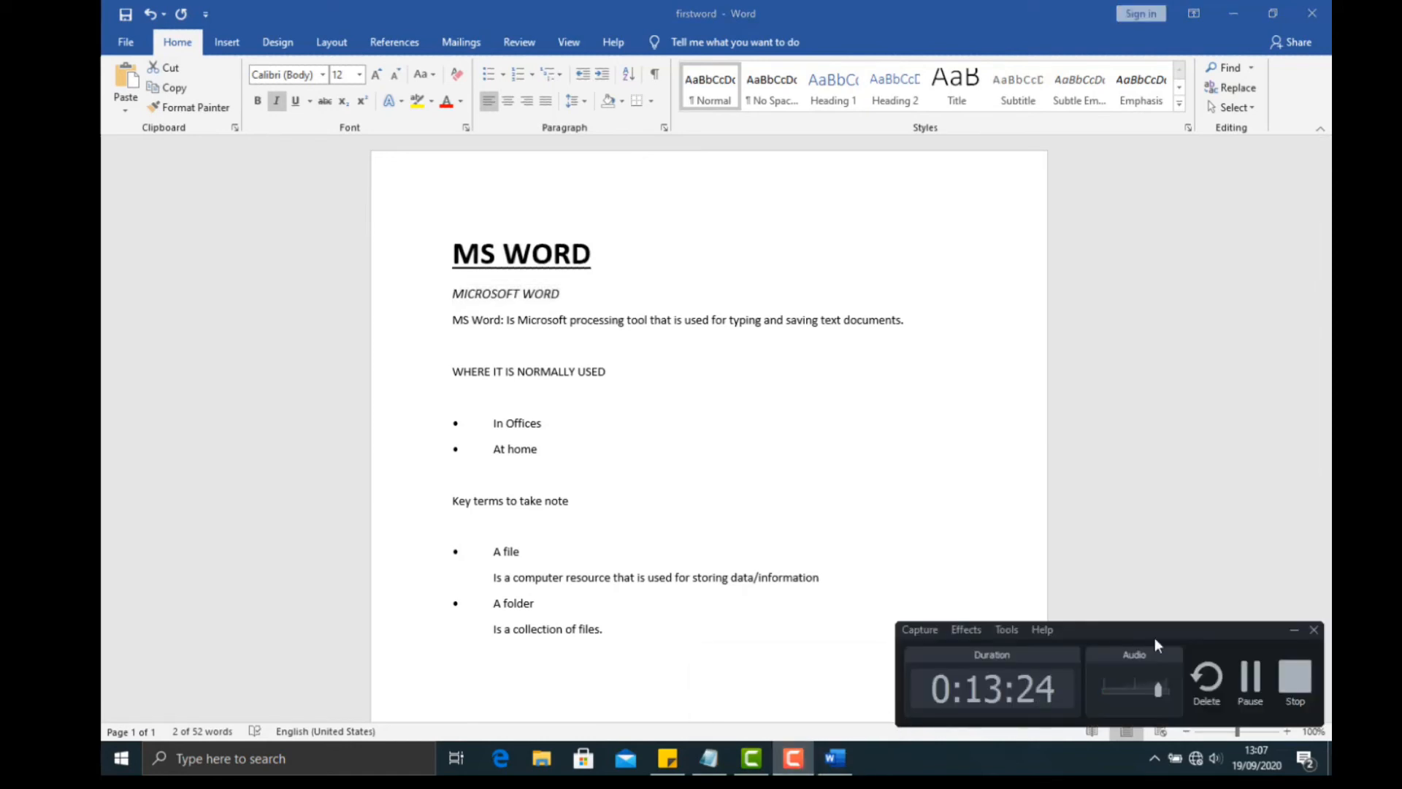
{"action": "left_click", "coordinate": [1248, 679]}
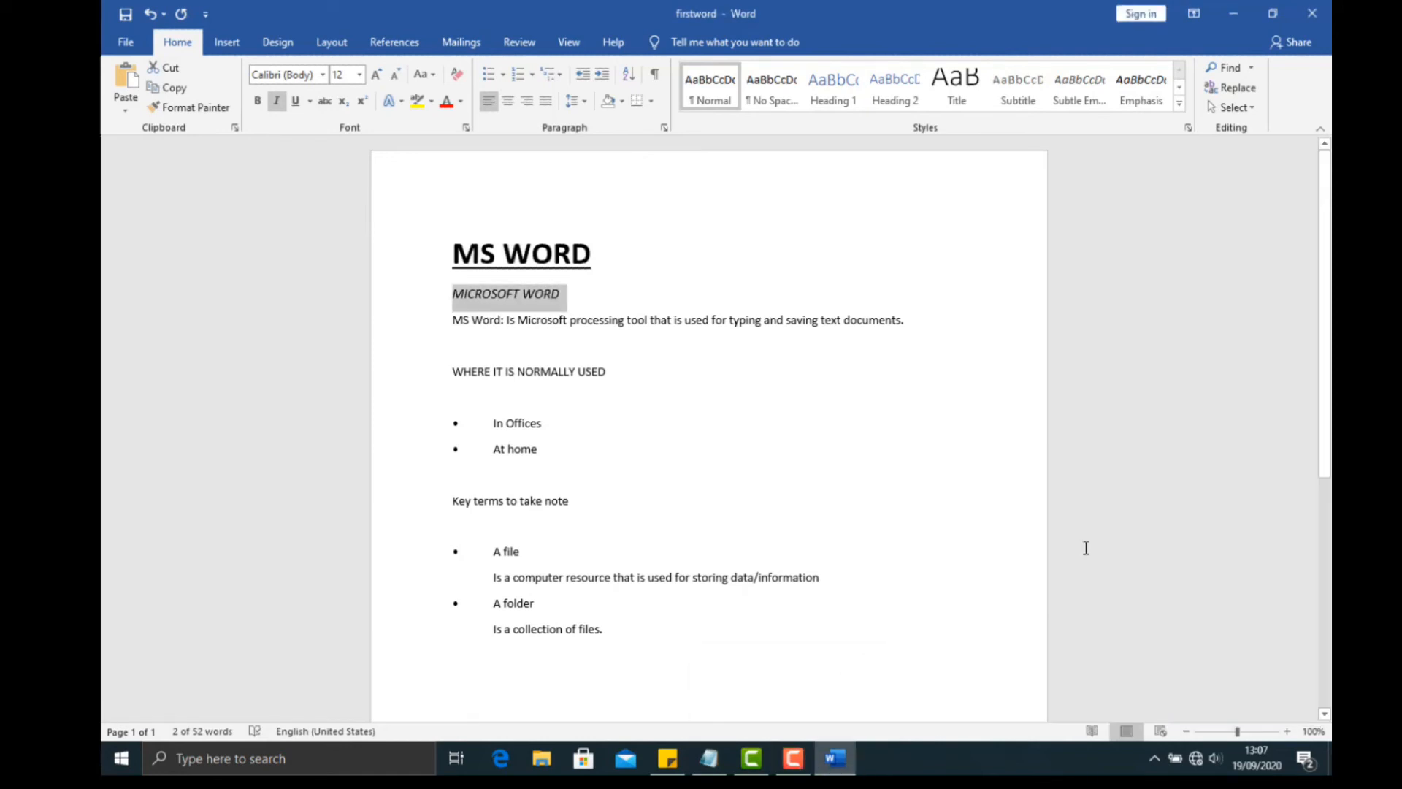
{"action": "left_click", "coordinate": [628, 313]}
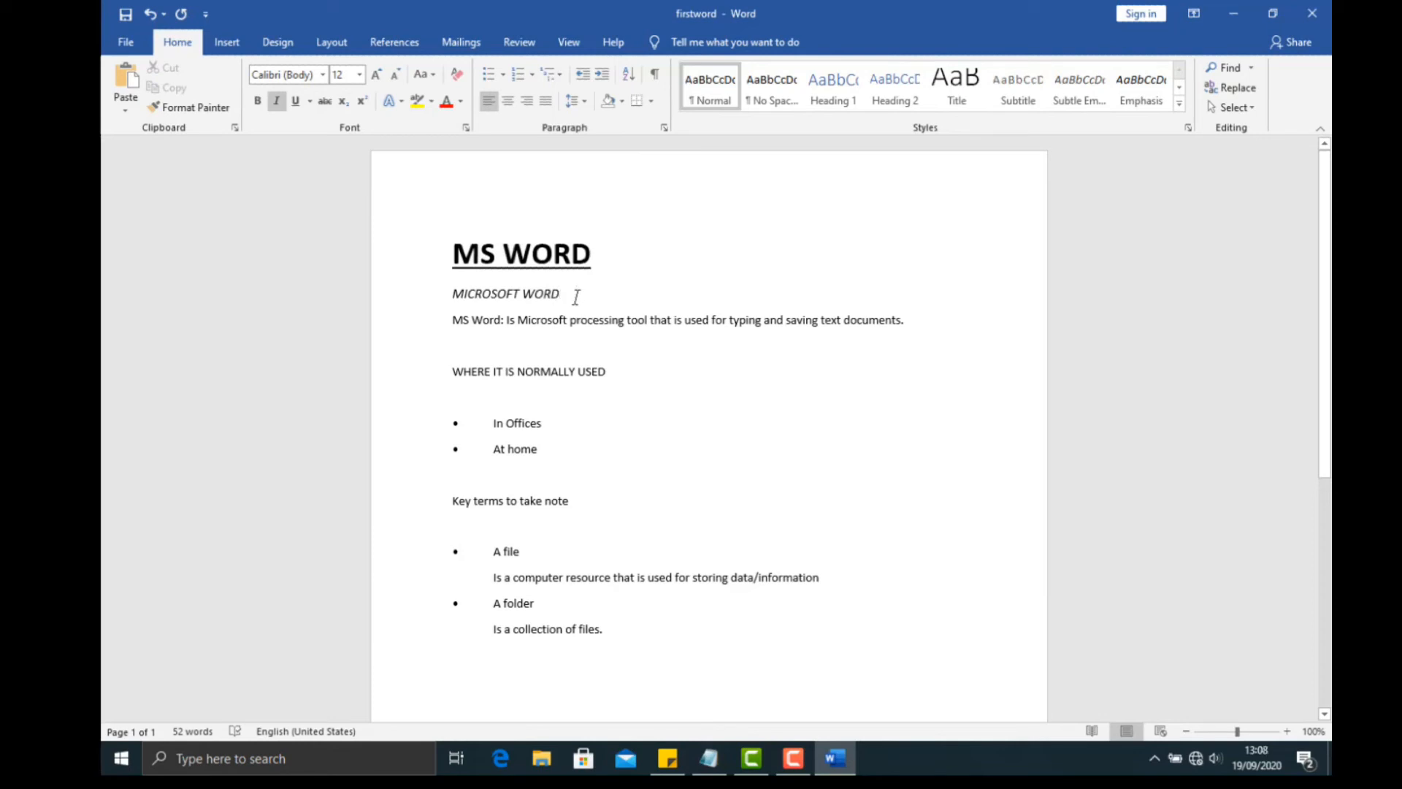
{"action": "left_click_drag", "start_coordinate": [576, 295], "coordinate": [455, 295]}
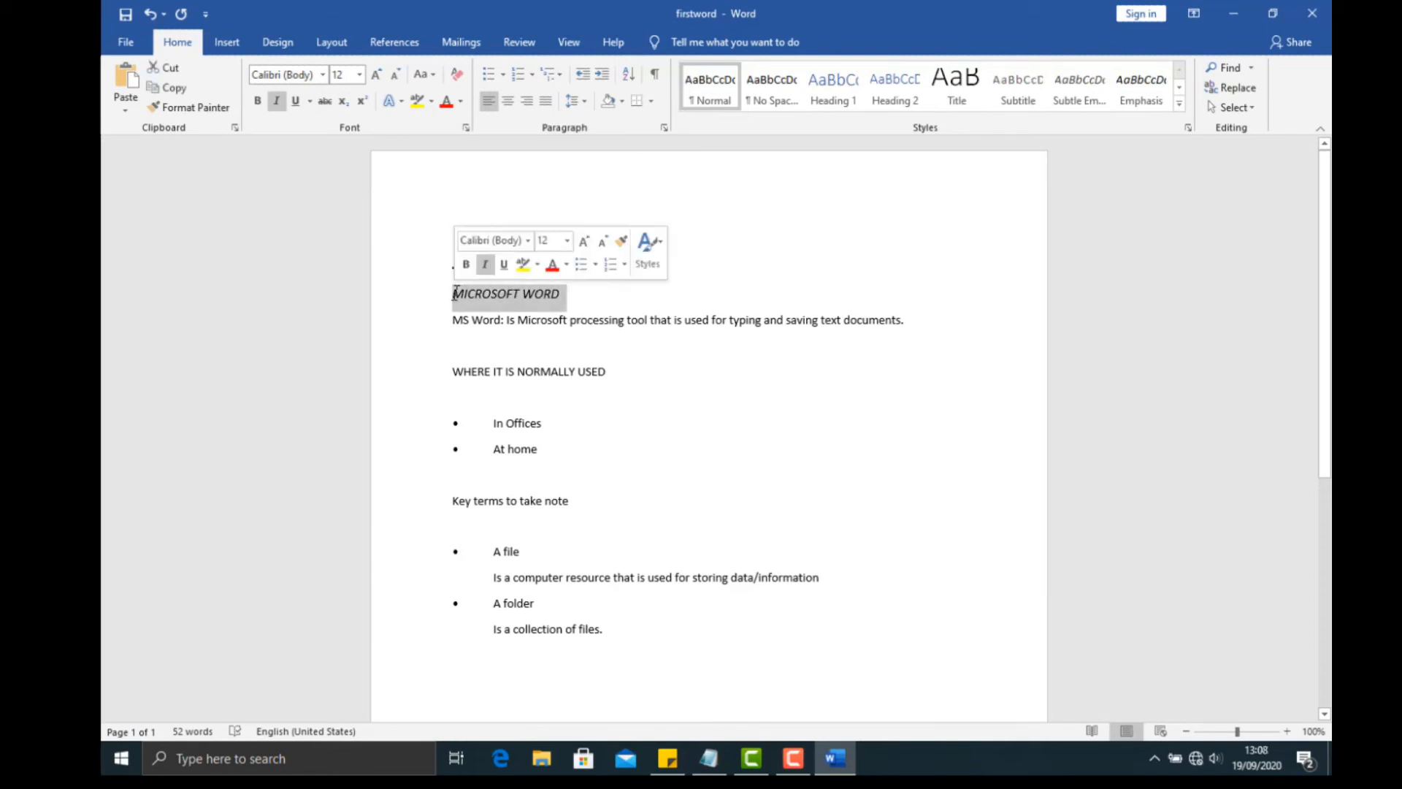
{"action": "left_click", "coordinate": [454, 294]}
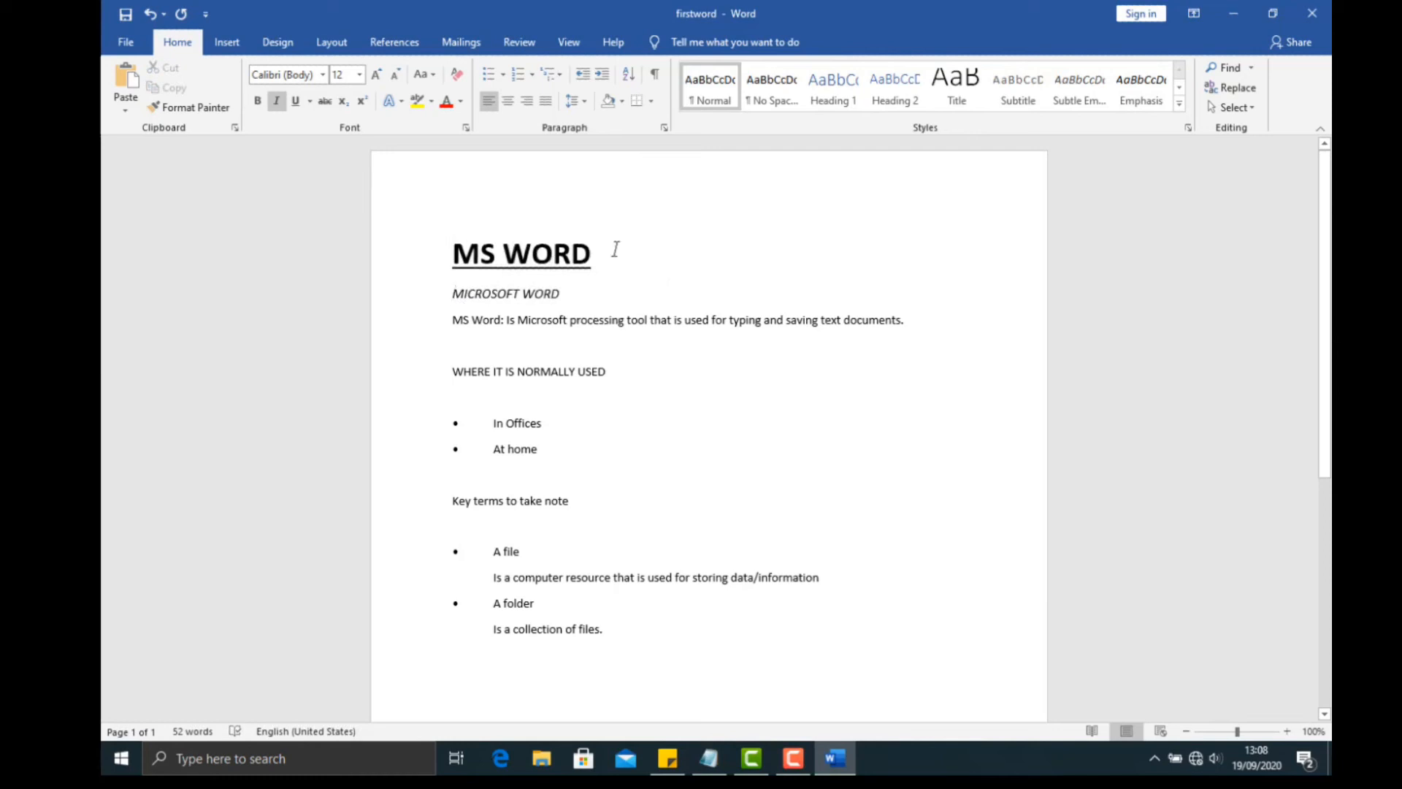
{"action": "left_click_drag", "start_coordinate": [608, 253], "coordinate": [453, 256]}
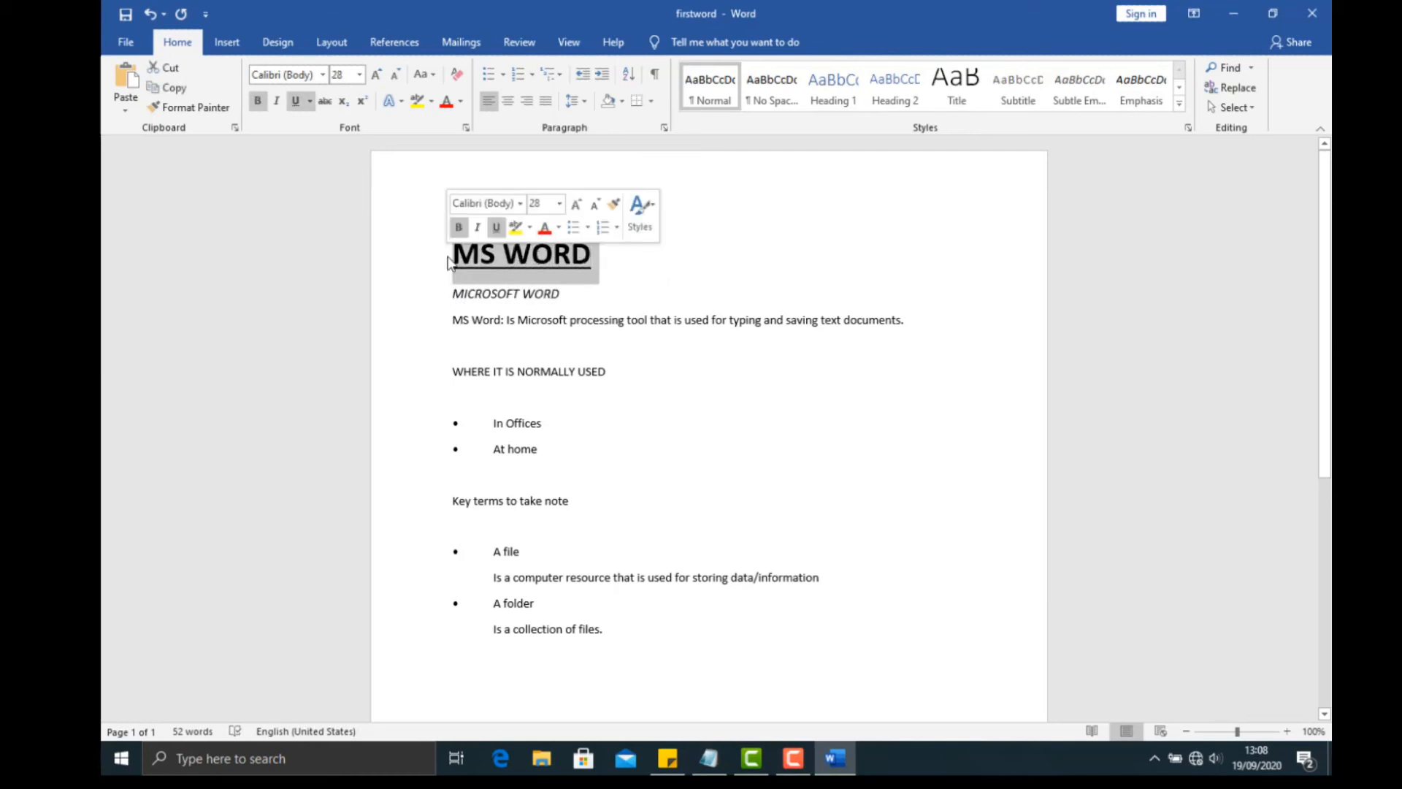
{"action": "left_click", "coordinate": [571, 293]}
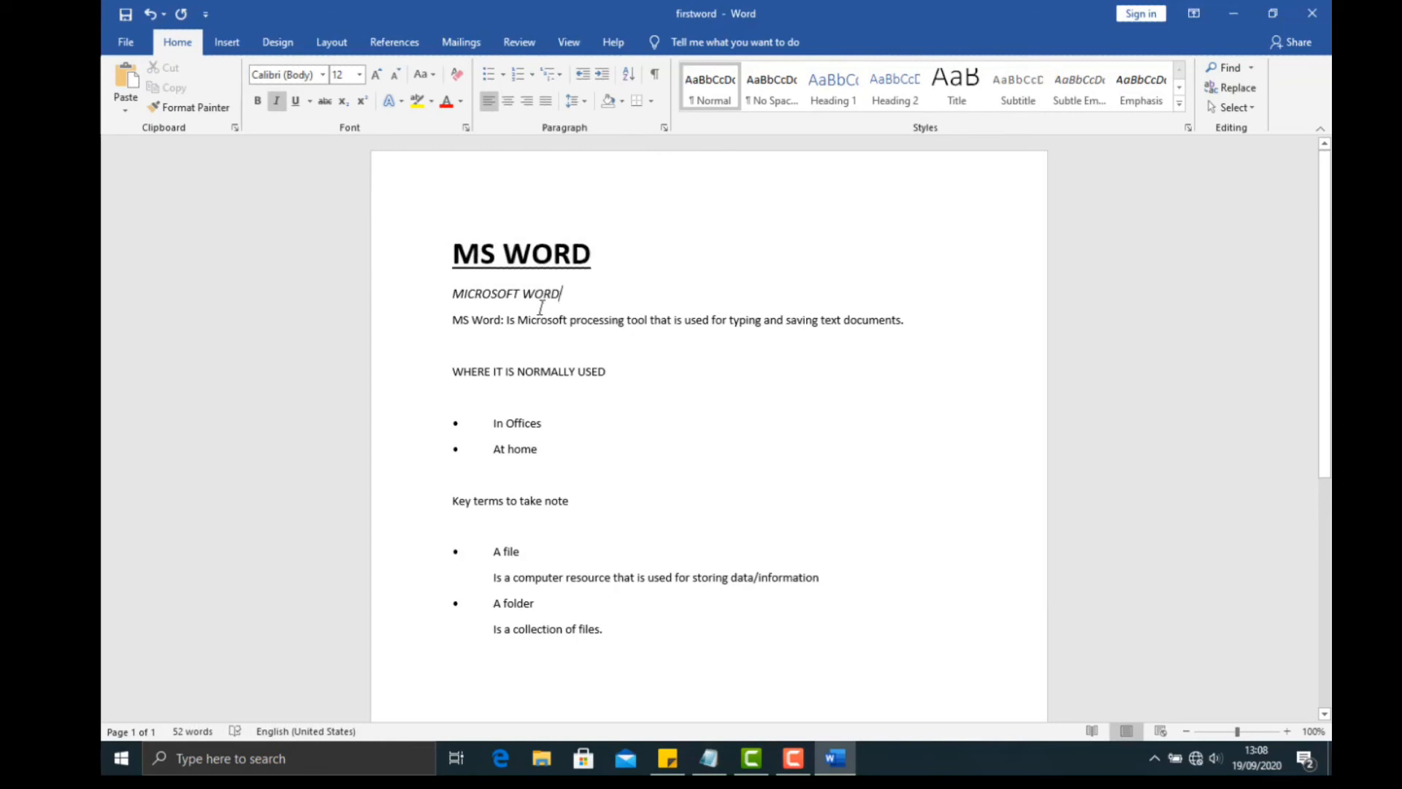
{"action": "left_click_drag", "start_coordinate": [568, 293], "coordinate": [426, 294]}
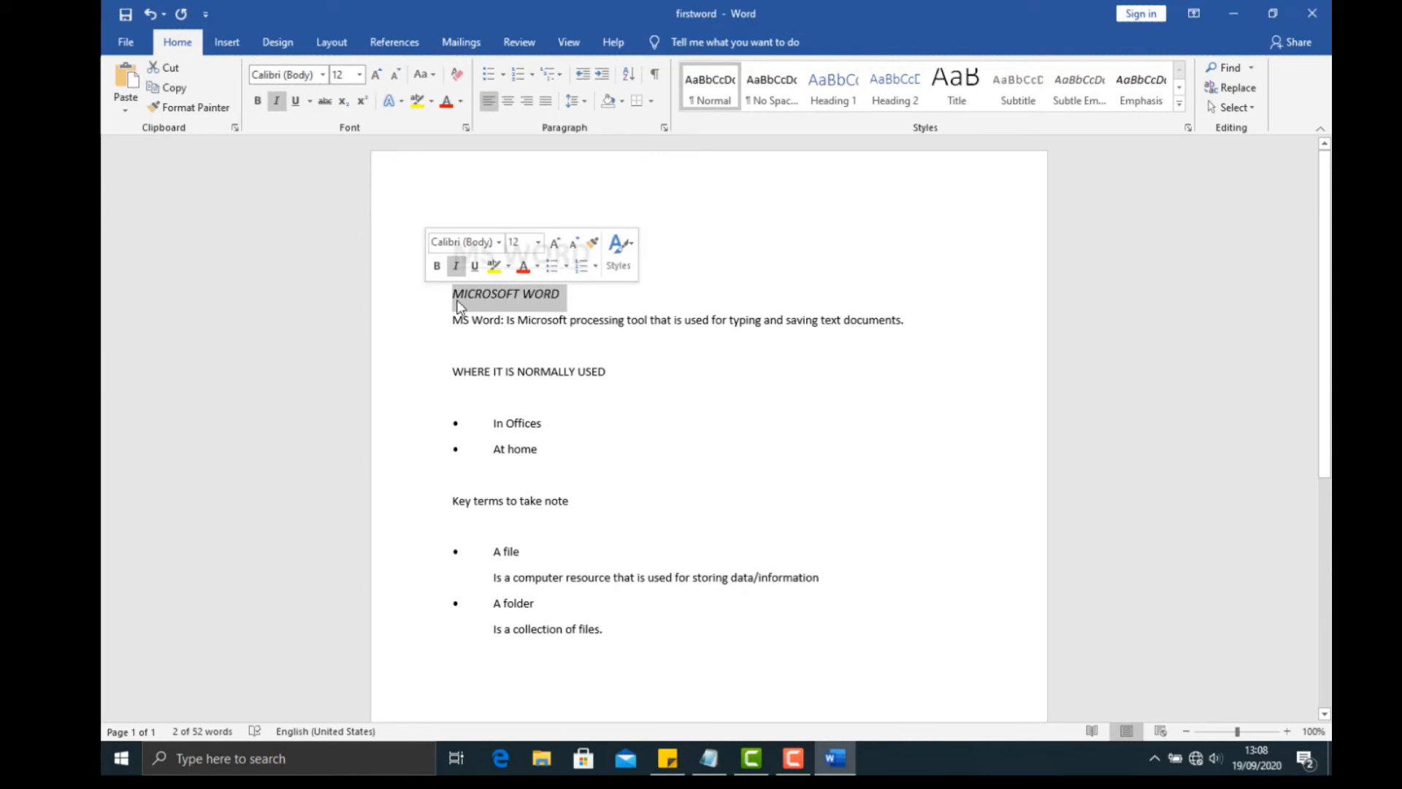
{"action": "left_click", "coordinate": [458, 305]}
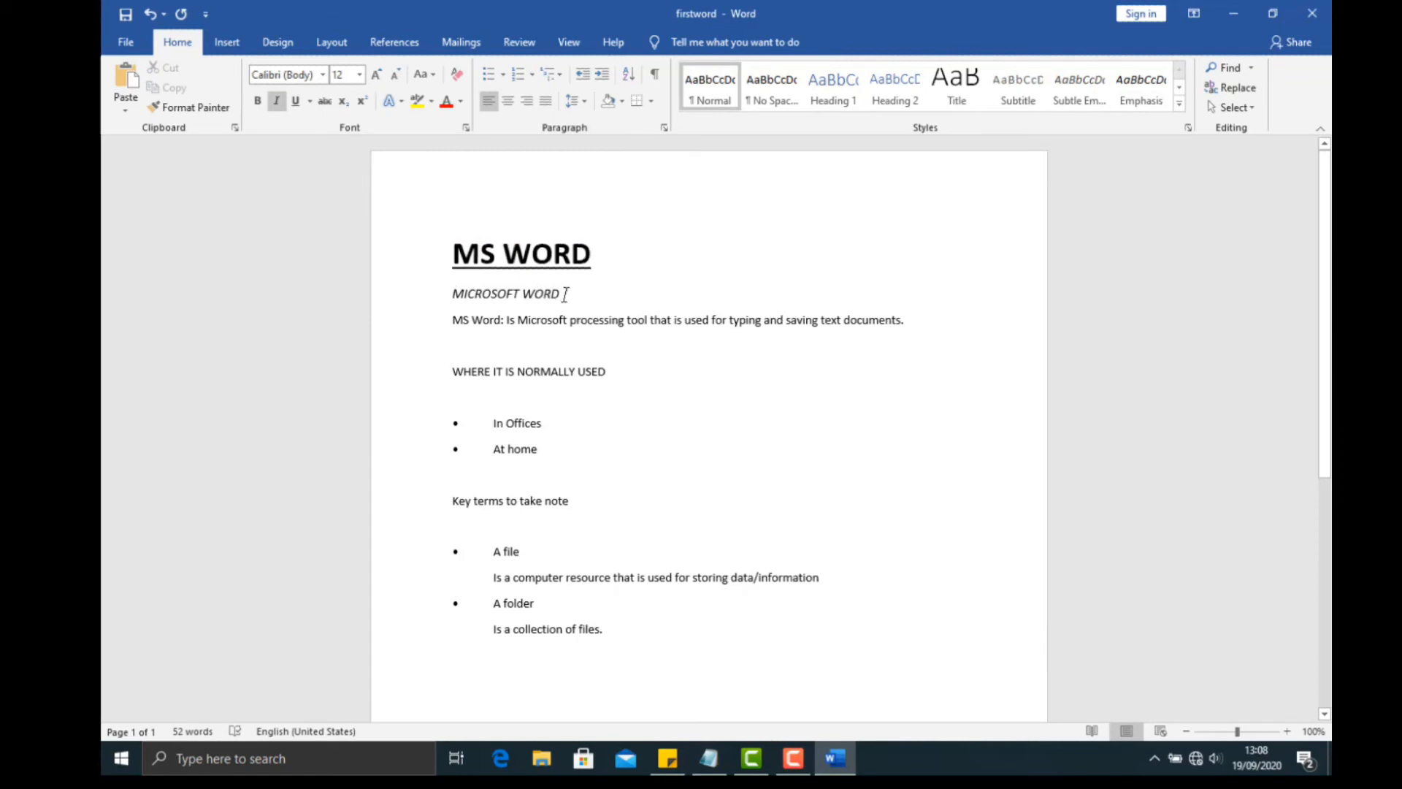
- Change the font colour of the MICROSOFT WORD line to standard red
{"action": "left_click_drag", "start_coordinate": [565, 294], "coordinate": [465, 299]}
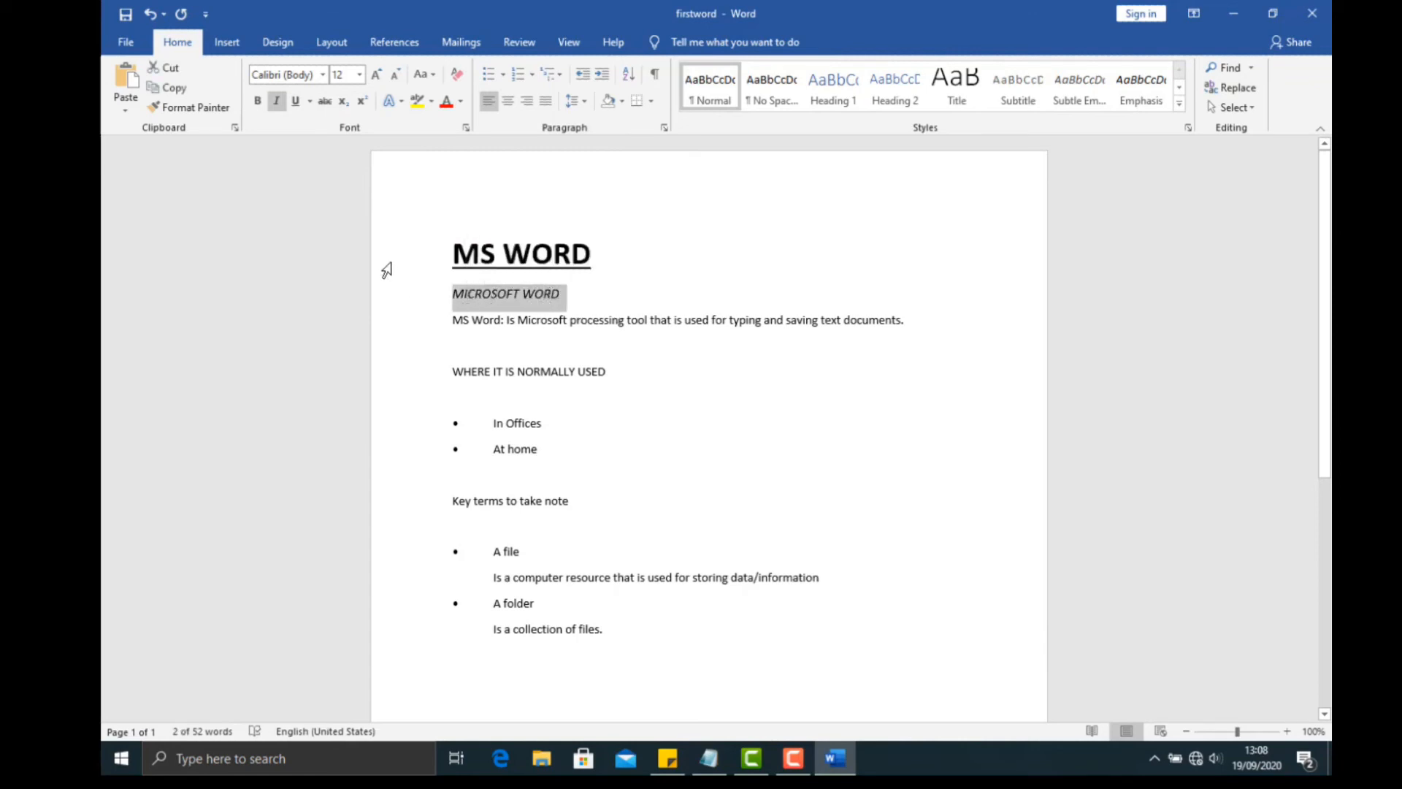
{"action": "left_click", "coordinate": [461, 102]}
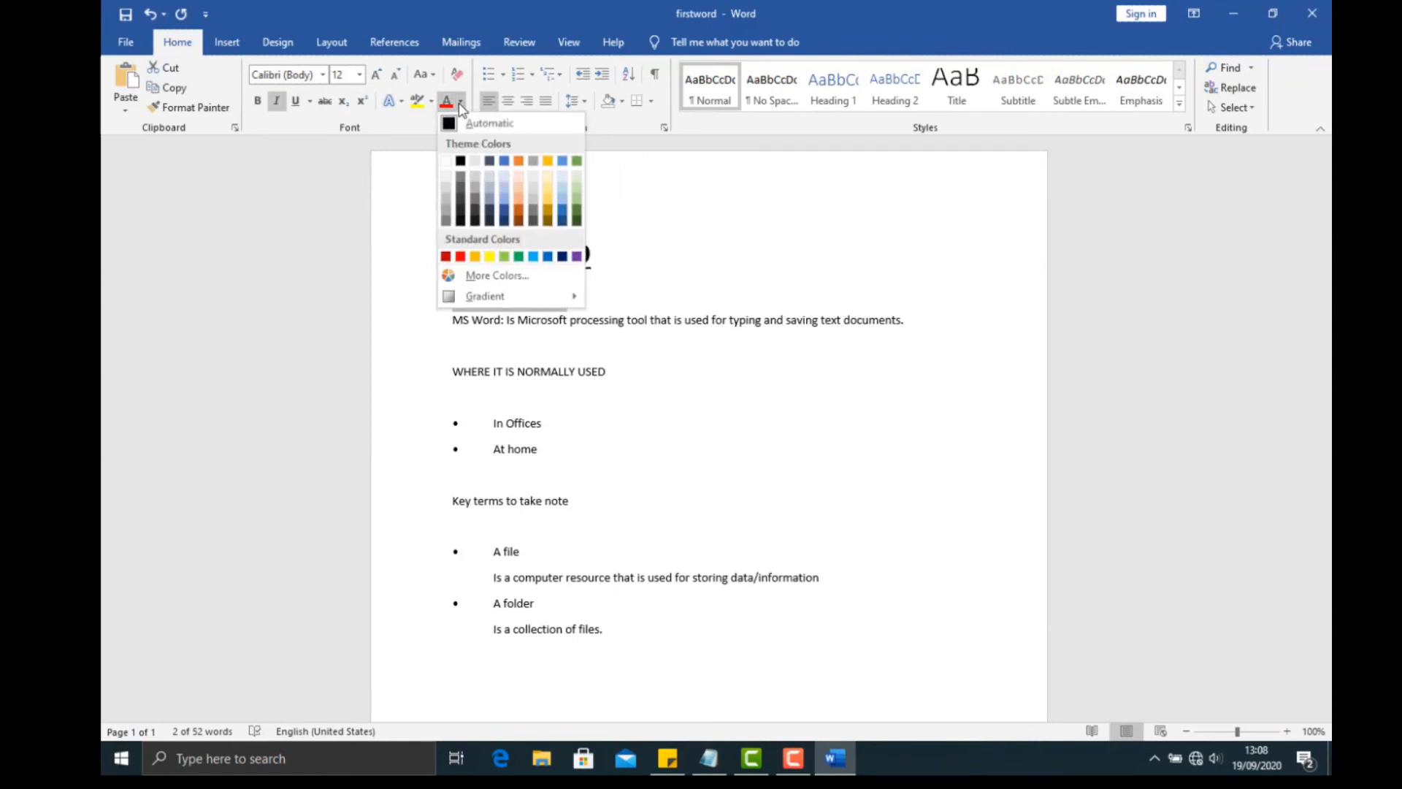
{"action": "left_click", "coordinate": [460, 256]}
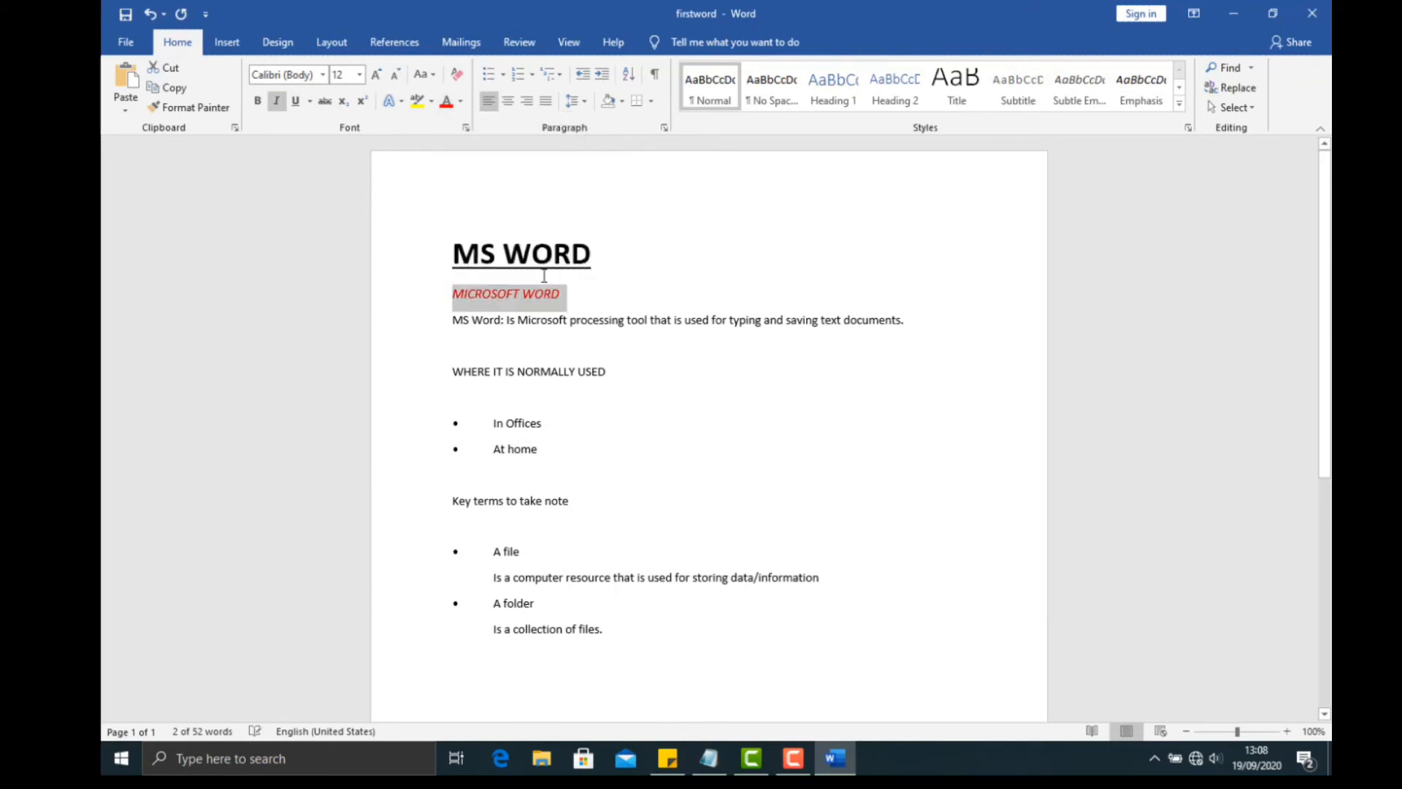
{"action": "left_click", "coordinate": [591, 298]}
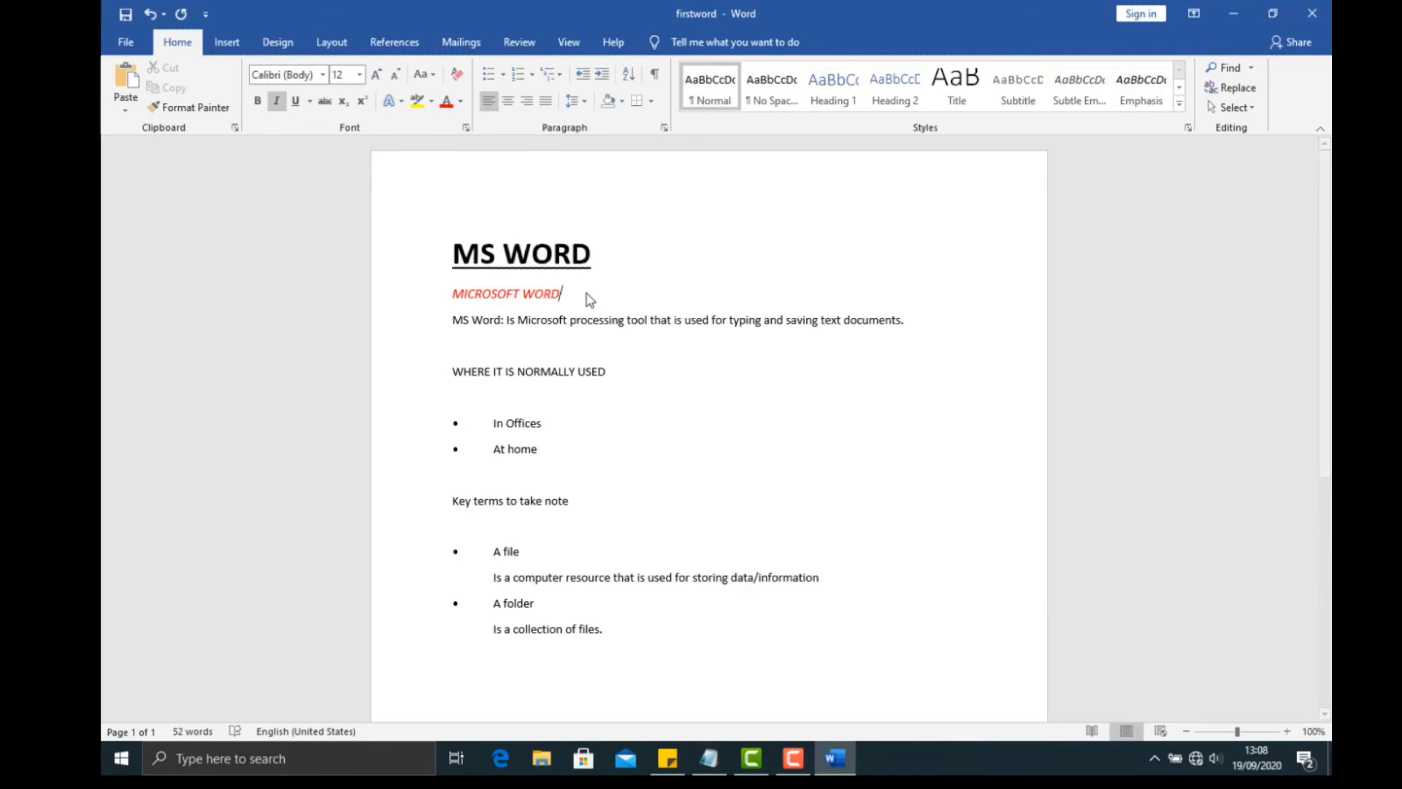
- Make the red MICROSOFT WORD line bold
{"action": "left_click_drag", "start_coordinate": [567, 291], "coordinate": [377, 281]}
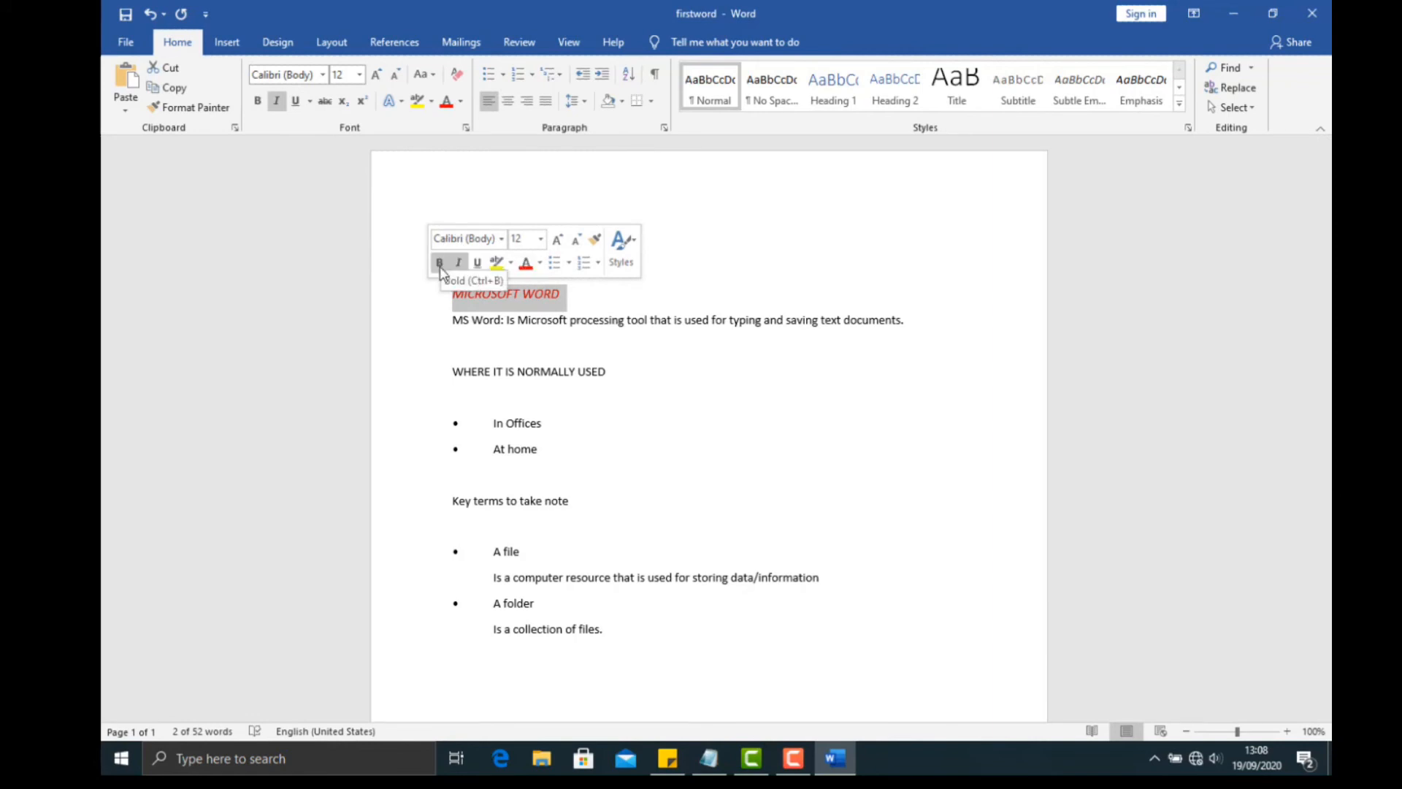
{"action": "left_click", "coordinate": [515, 293]}
{"action": "left_click_drag", "start_coordinate": [566, 292], "coordinate": [437, 297]}
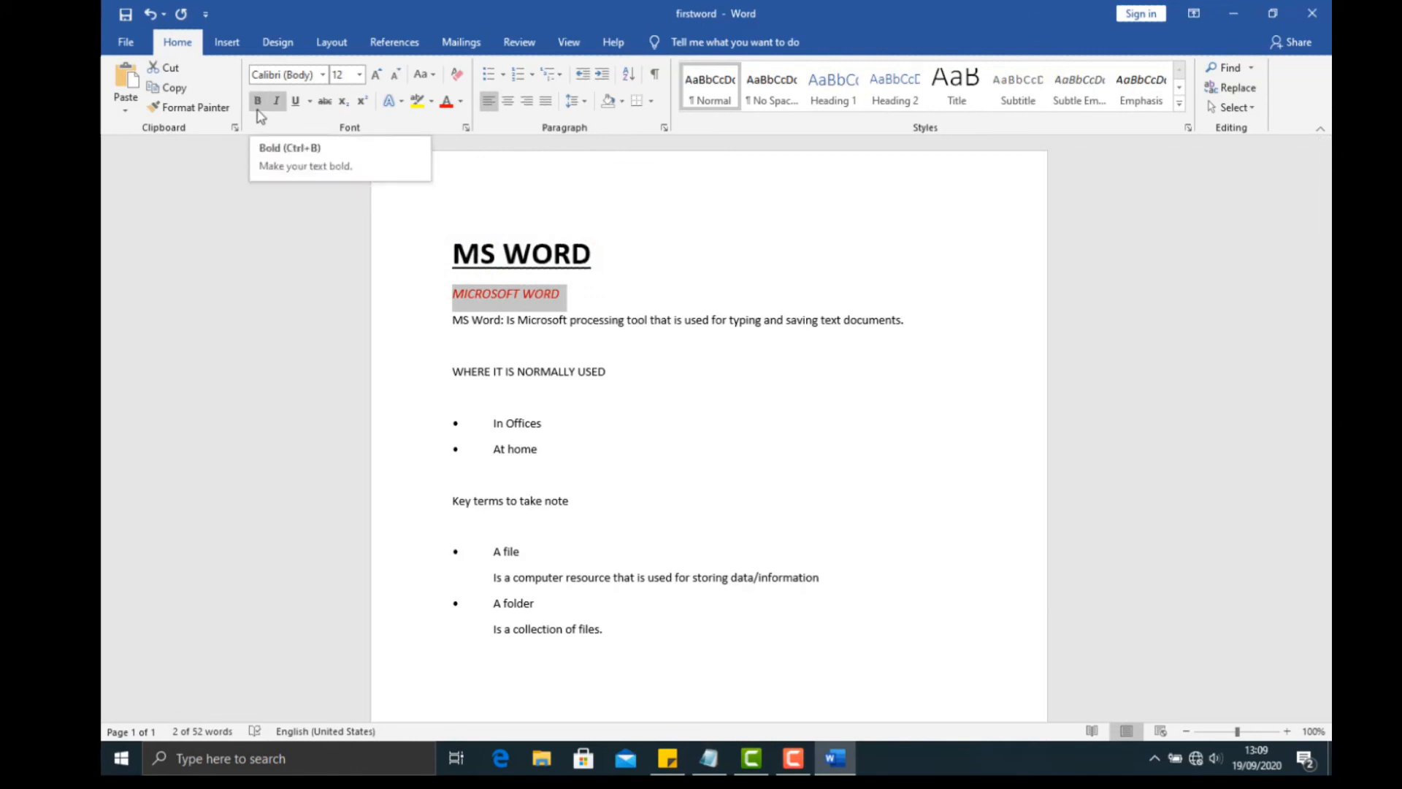
{"action": "left_click", "coordinate": [598, 295]}
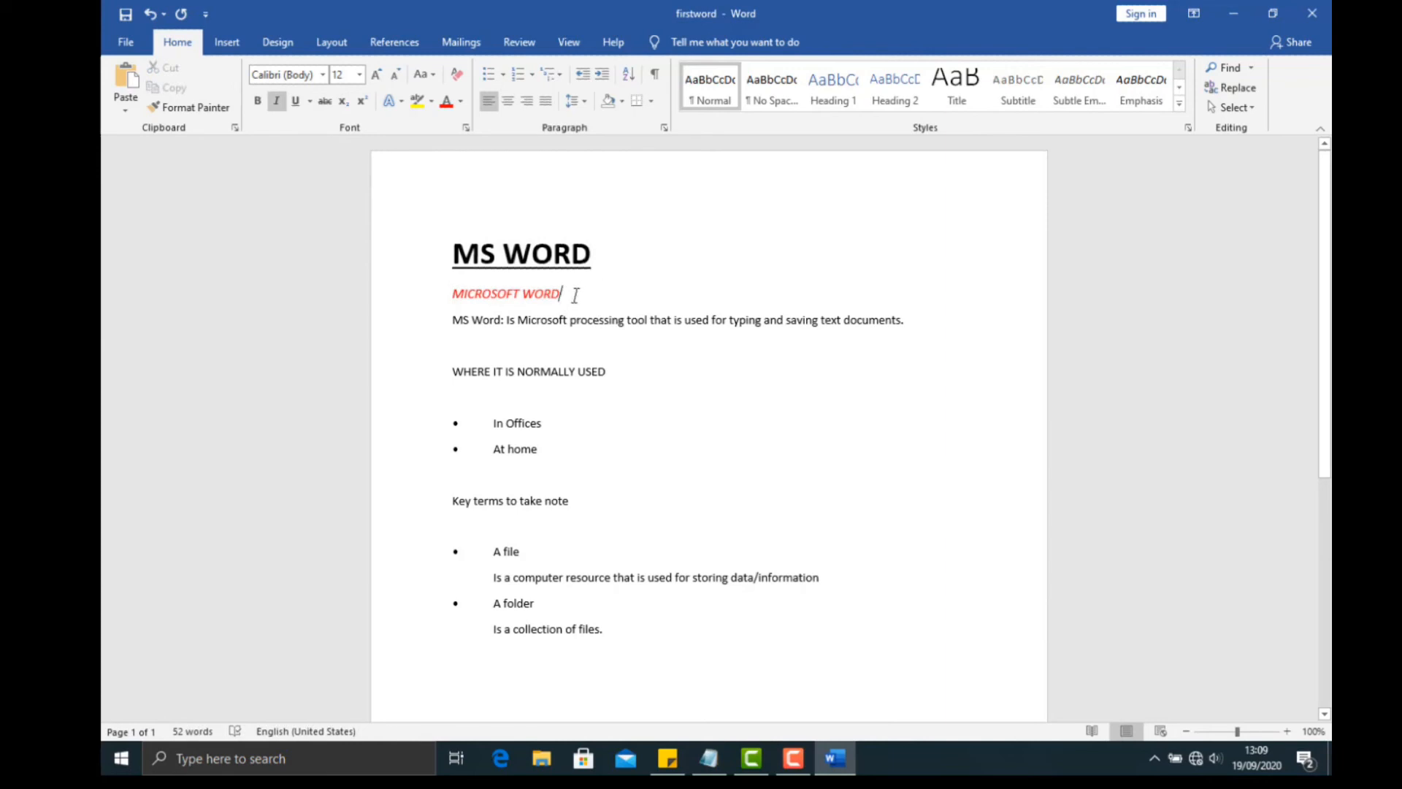
{"action": "left_click_drag", "start_coordinate": [562, 292], "coordinate": [436, 291]}
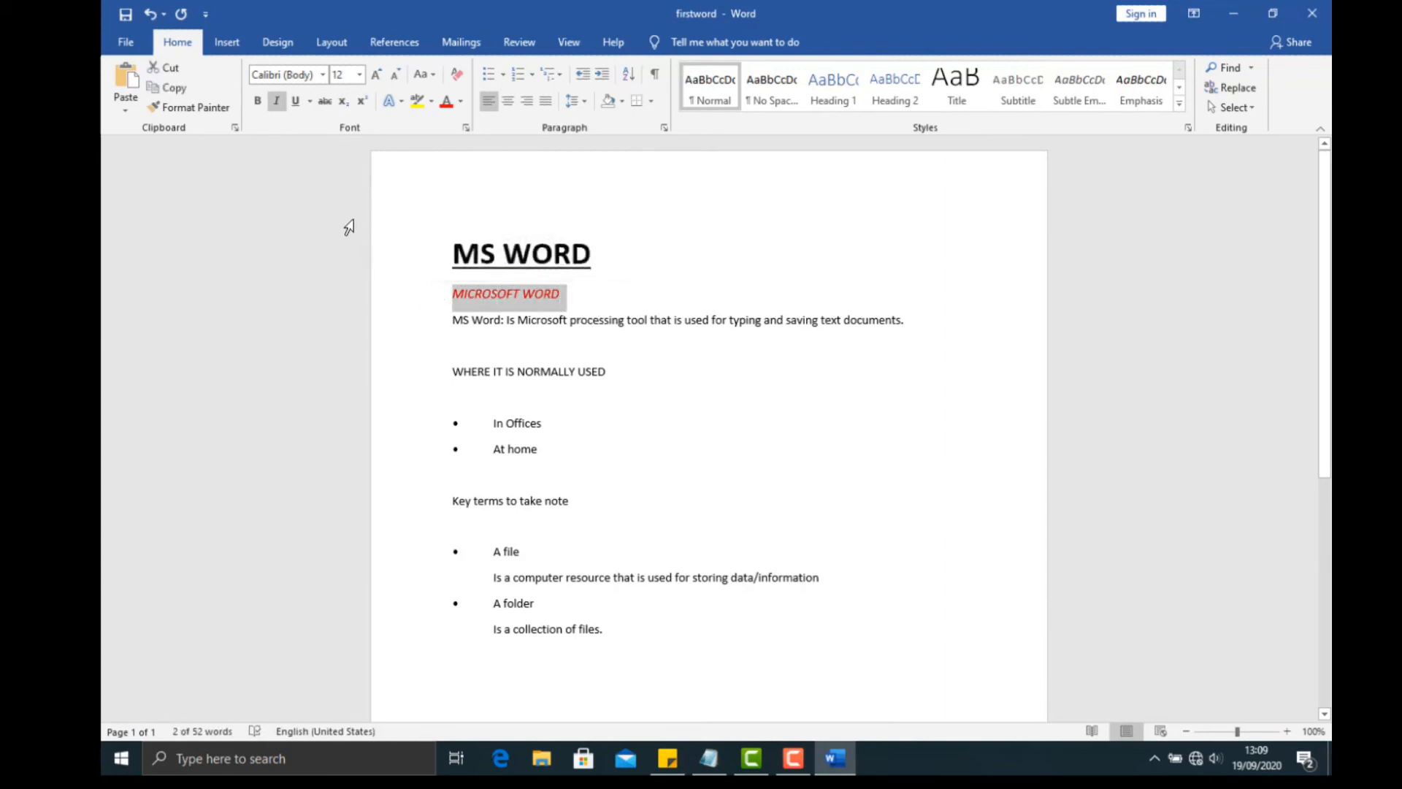
{"action": "left_click", "coordinate": [256, 102]}
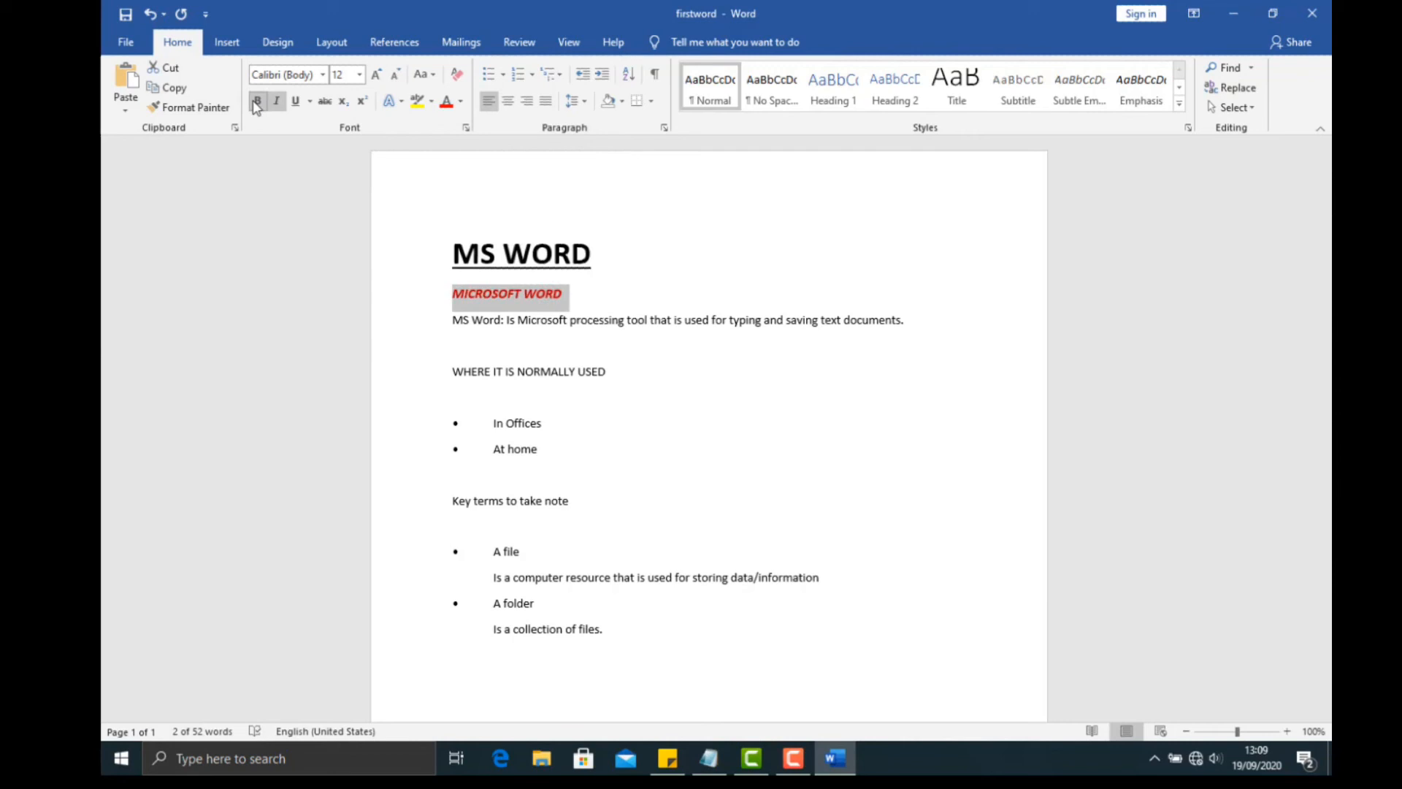
- Apply a double underline to the MICROSOFT WORD line
{"action": "left_click", "coordinate": [310, 102]}
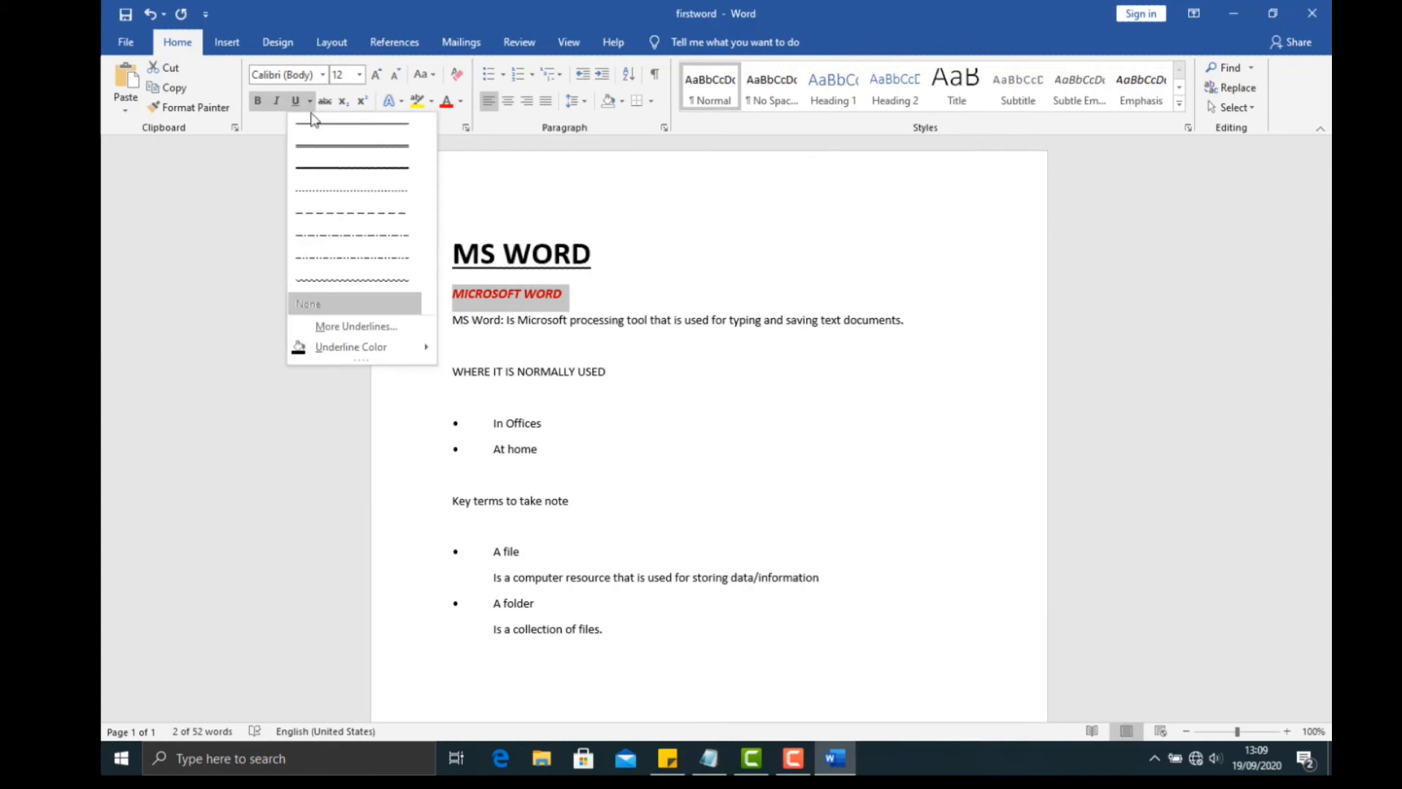
{"action": "left_click", "coordinate": [324, 152]}
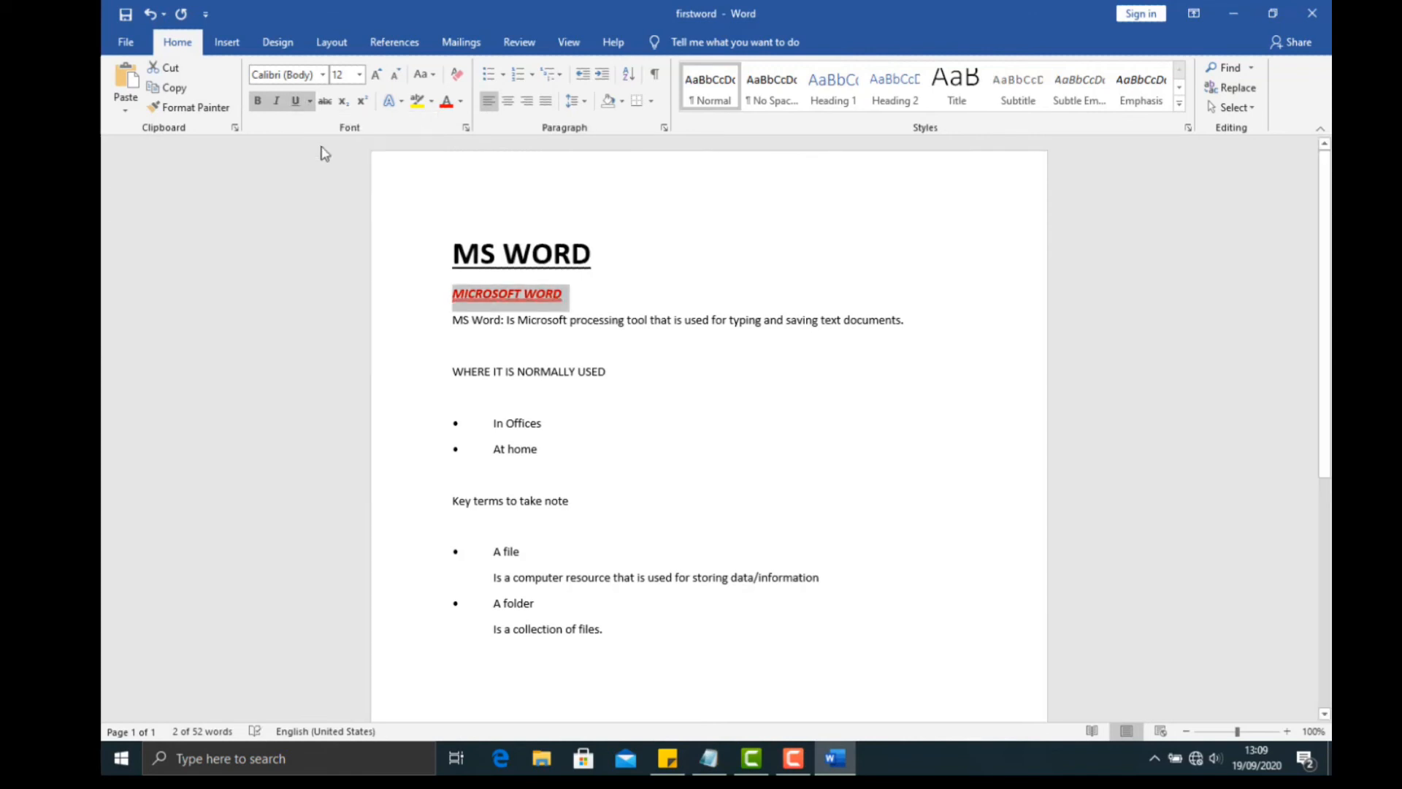
{"action": "left_click", "coordinate": [597, 300]}
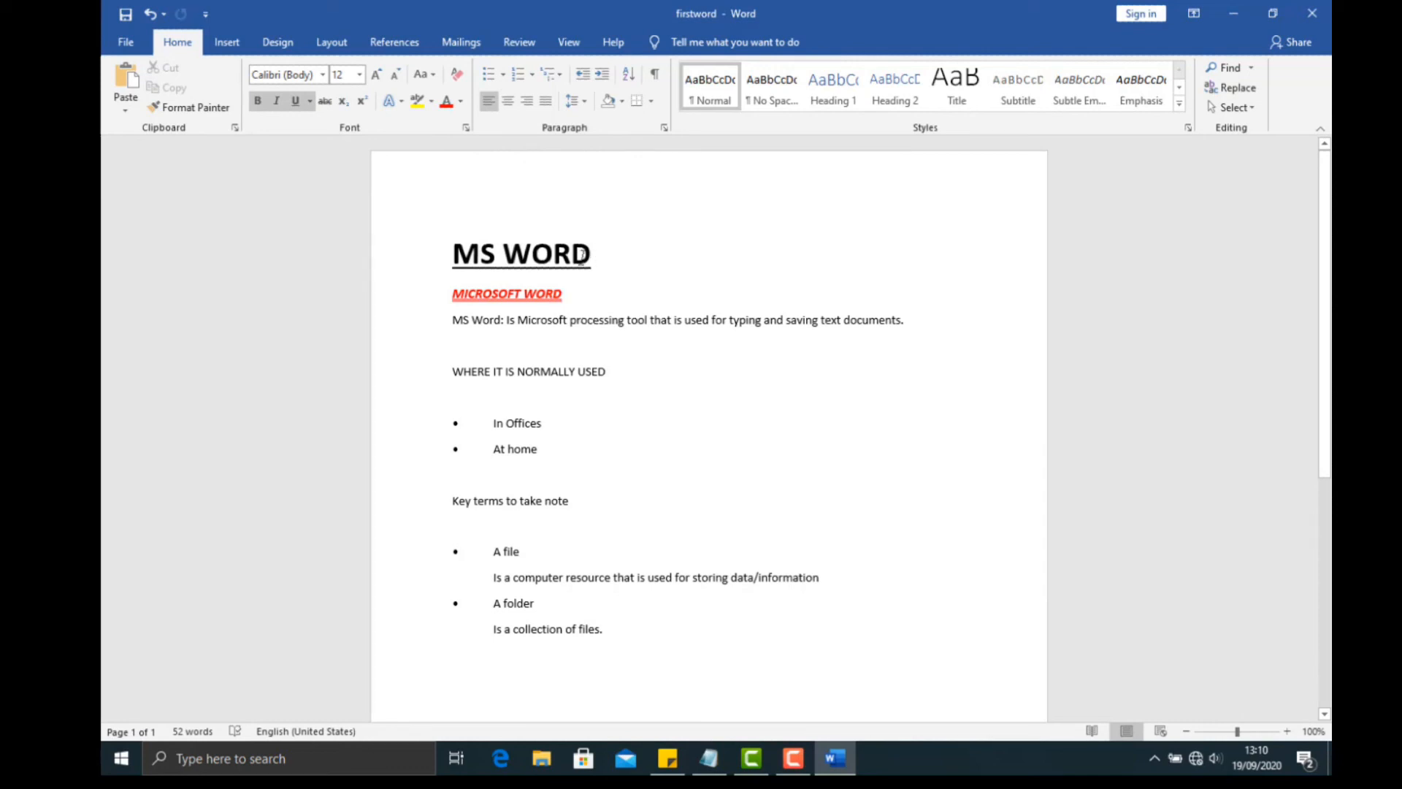
- Change the font of the MS WORD title to Algerian
{"action": "left_click_drag", "start_coordinate": [598, 257], "coordinate": [421, 254]}
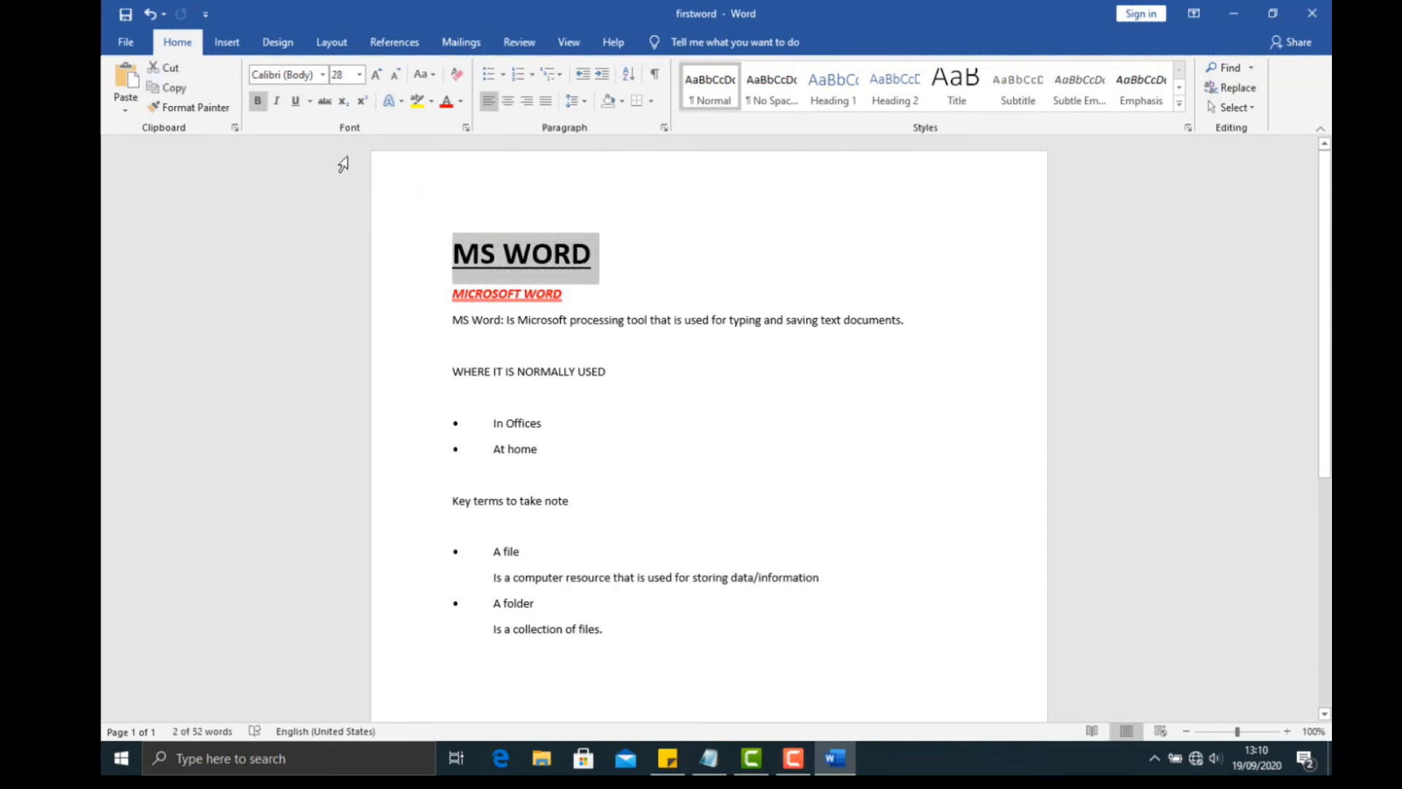
{"action": "left_click", "coordinate": [322, 75]}
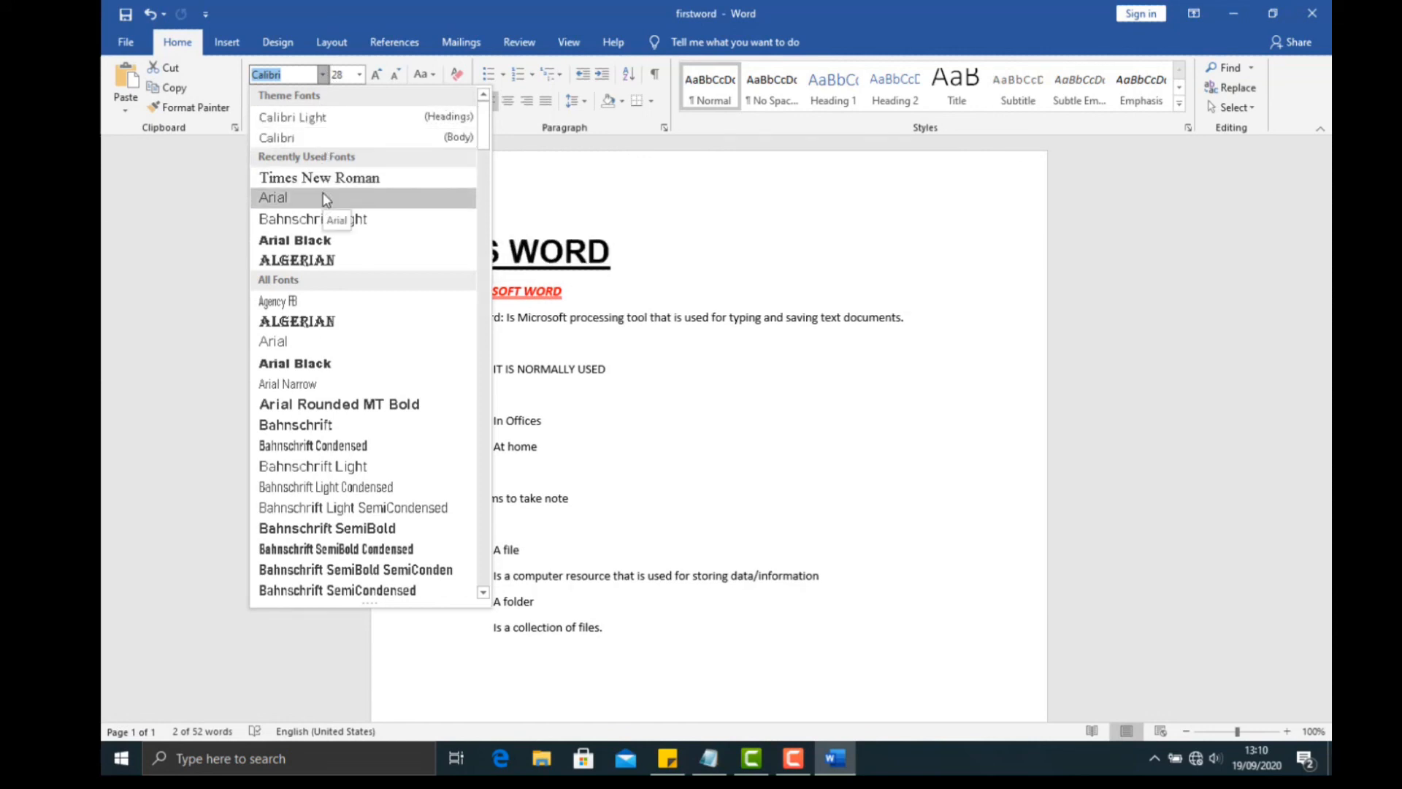
{"action": "left_click", "coordinate": [324, 260]}
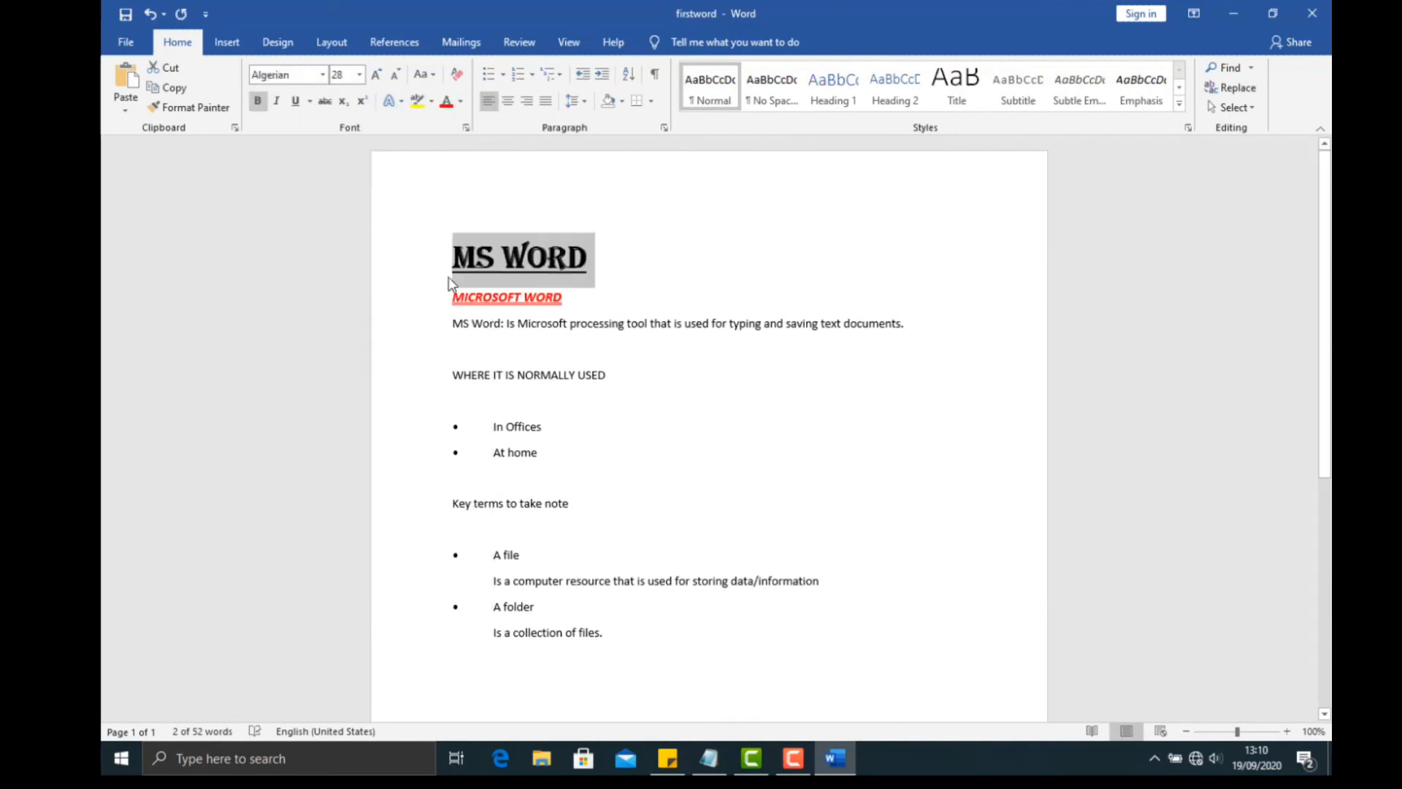
{"action": "left_click", "coordinate": [525, 266]}
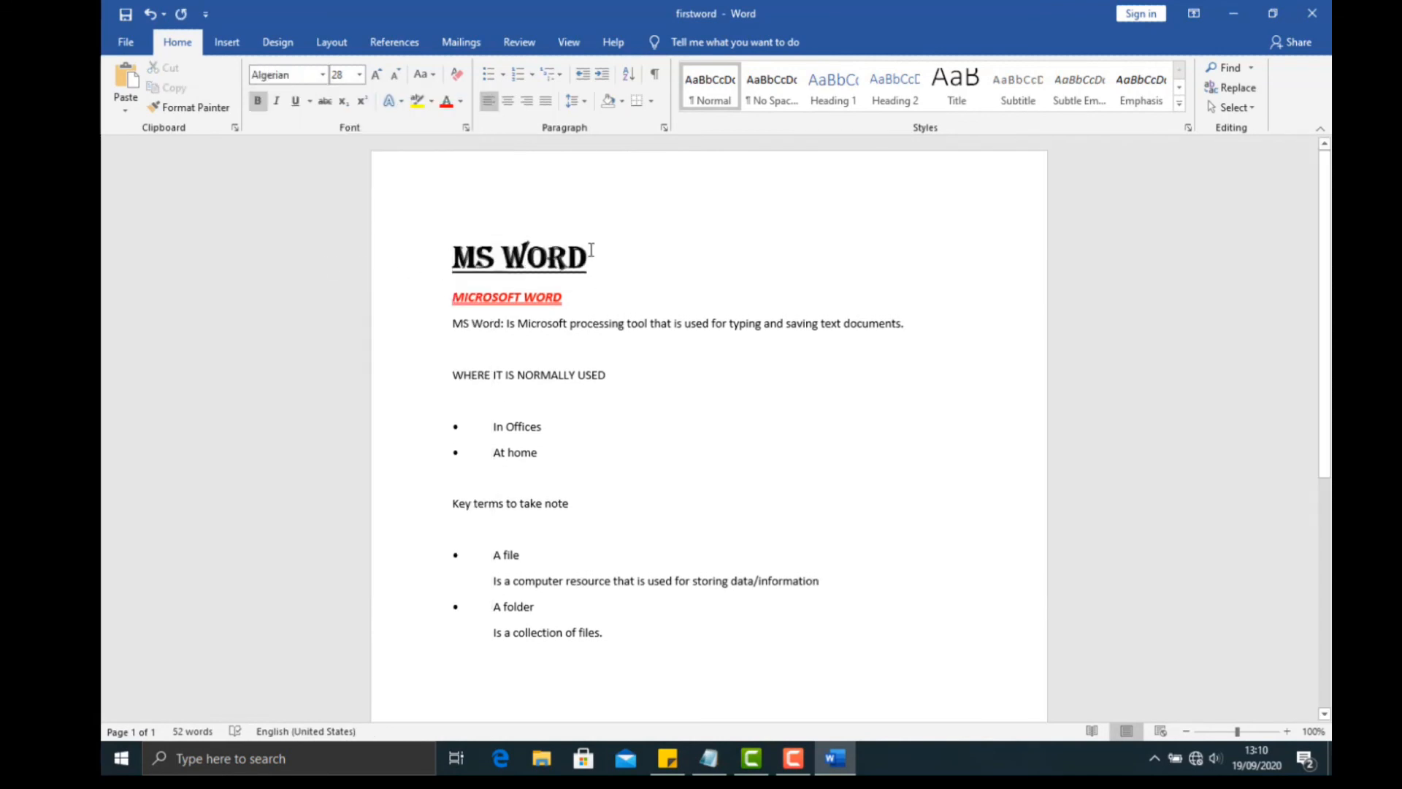
- Change the font of the MS WORD title to Arial Black
{"action": "left_click_drag", "start_coordinate": [591, 255], "coordinate": [447, 257]}
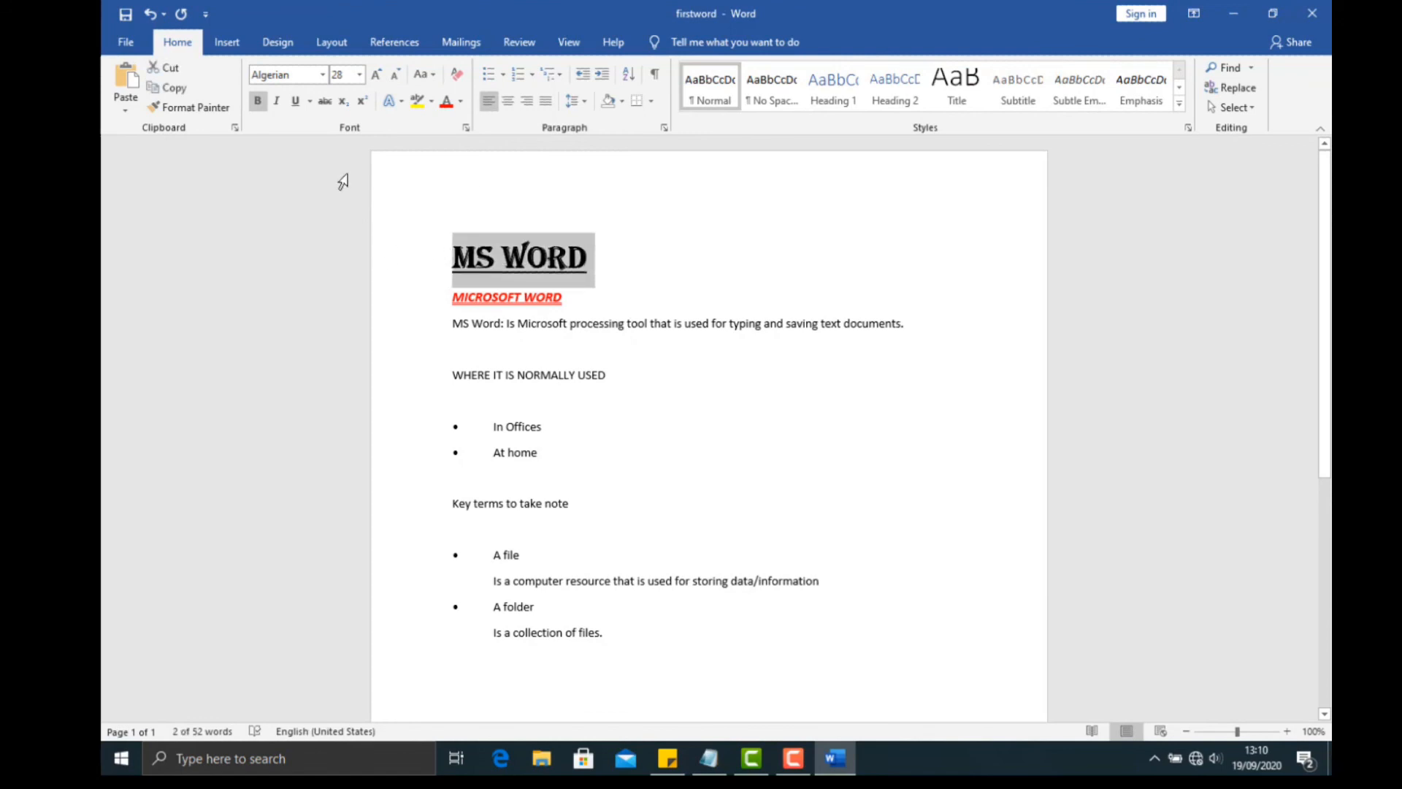
{"action": "left_click", "coordinate": [323, 75]}
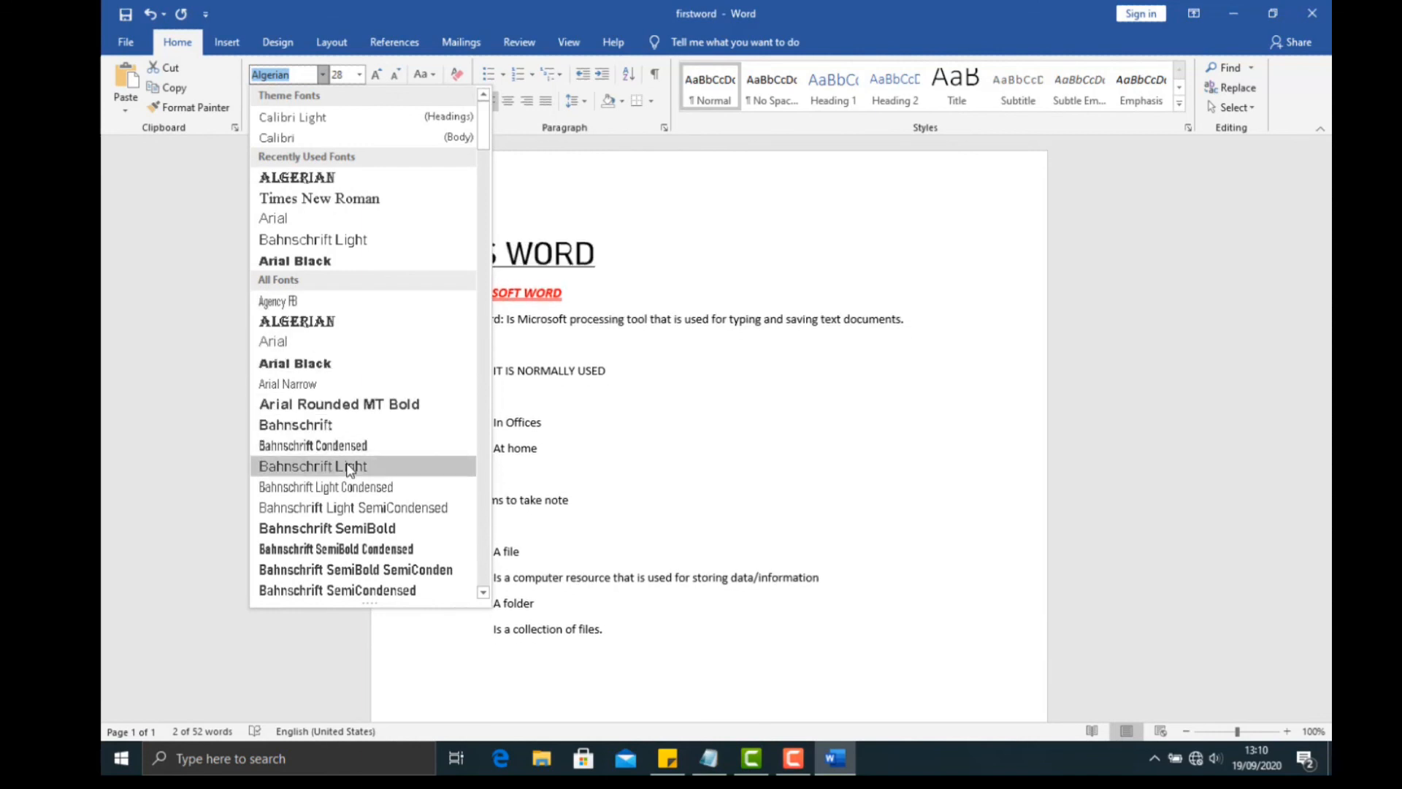
{"action": "left_click", "coordinate": [300, 363]}
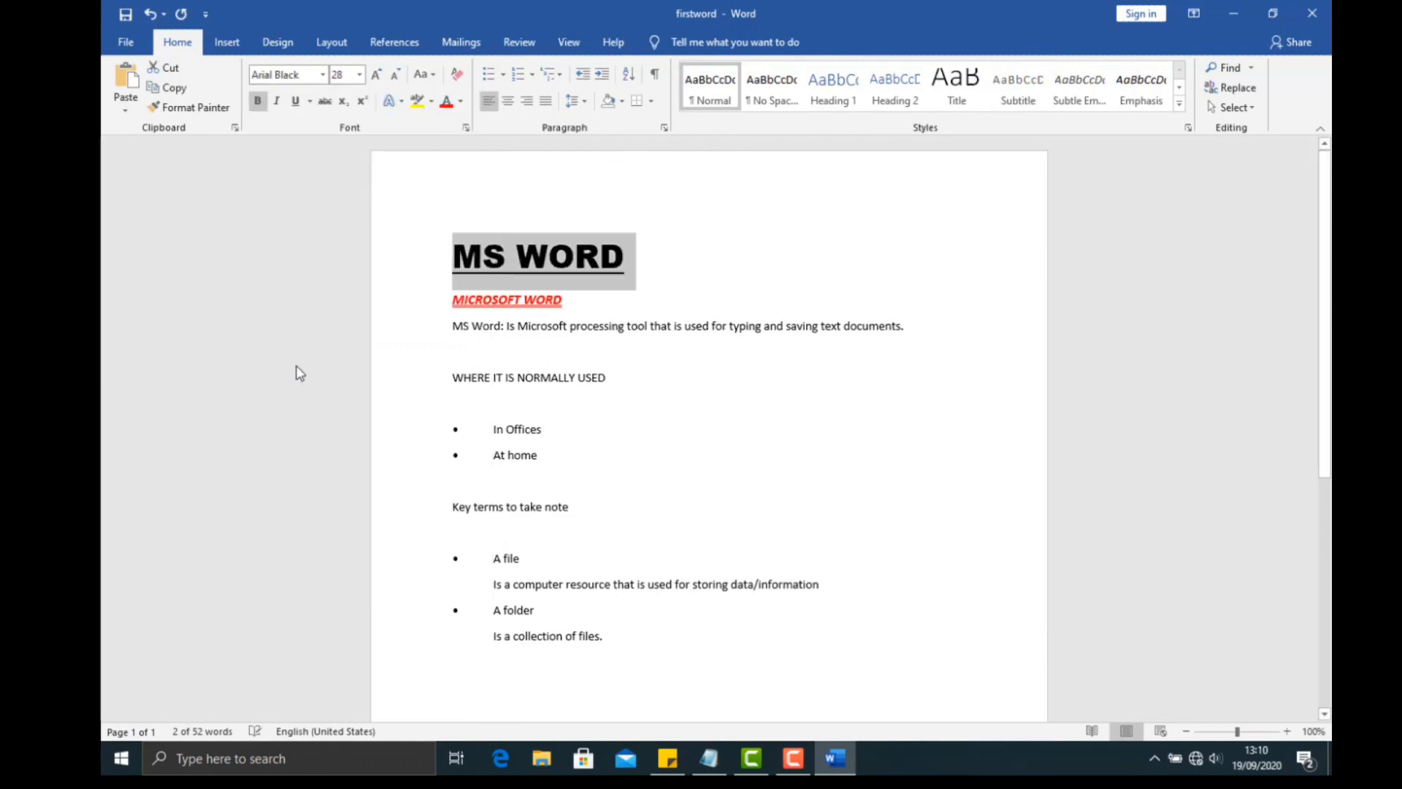
- Change the font of the MS WORD title to Times New Roman
{"action": "left_click", "coordinate": [323, 76]}
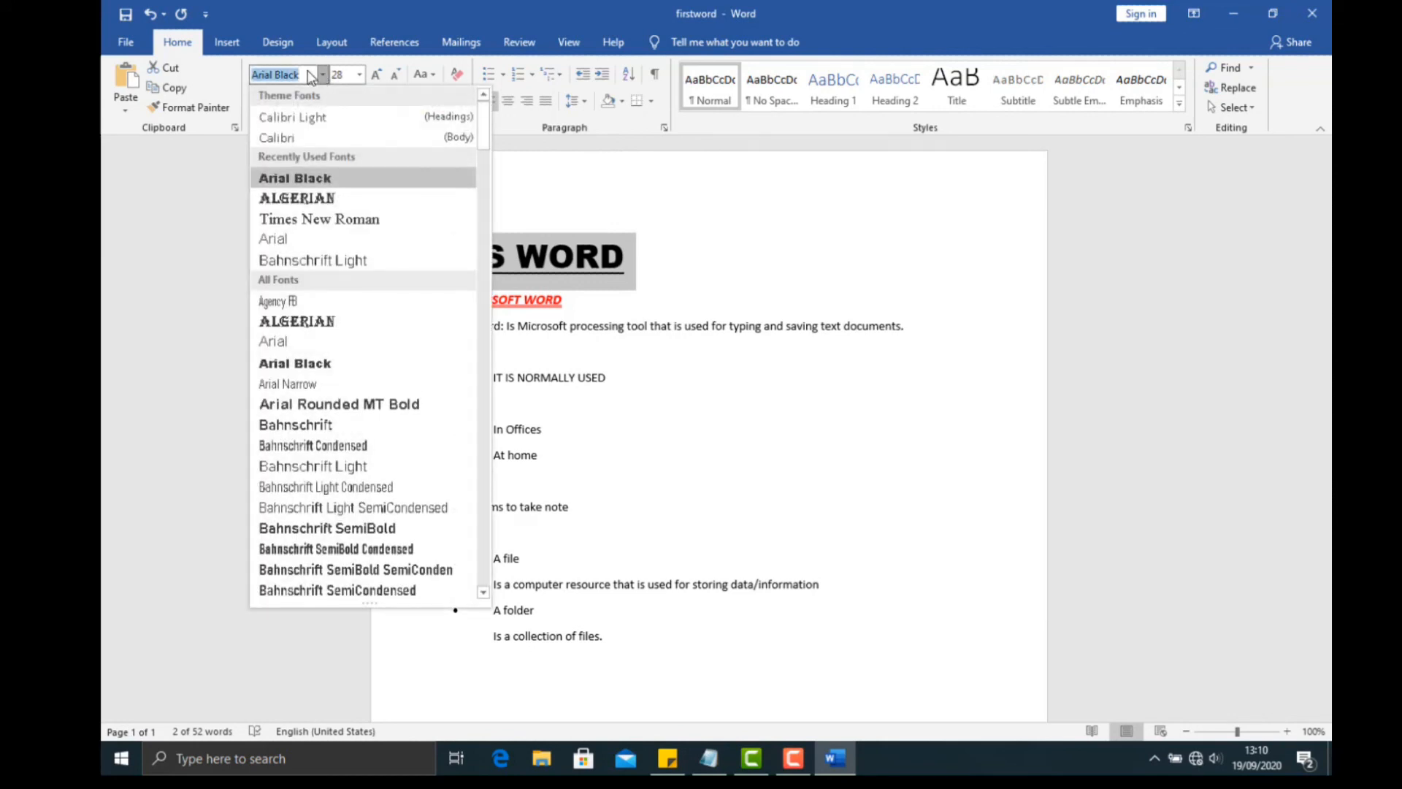
{"action": "type", "text": "Times New Ro"}
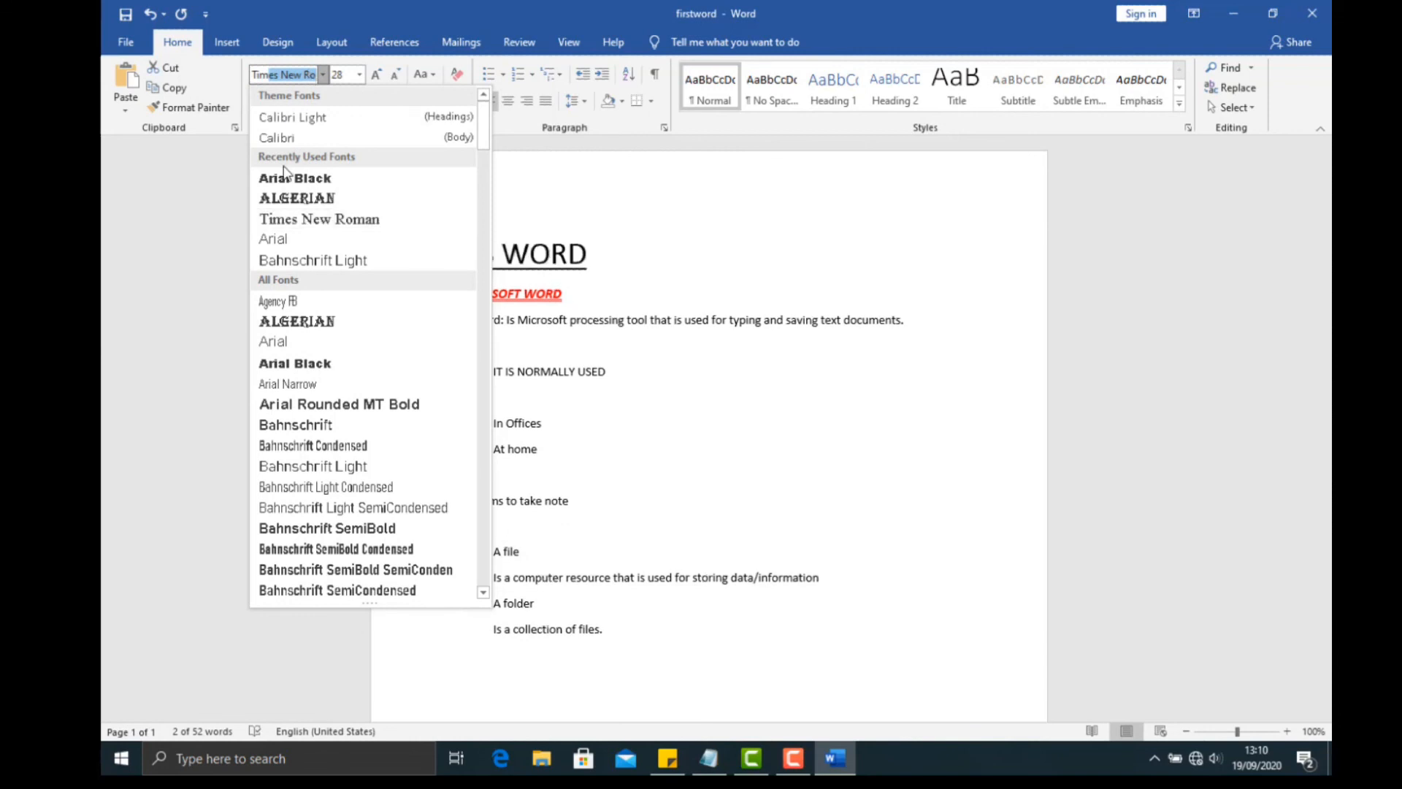
{"action": "left_click", "coordinate": [290, 223]}
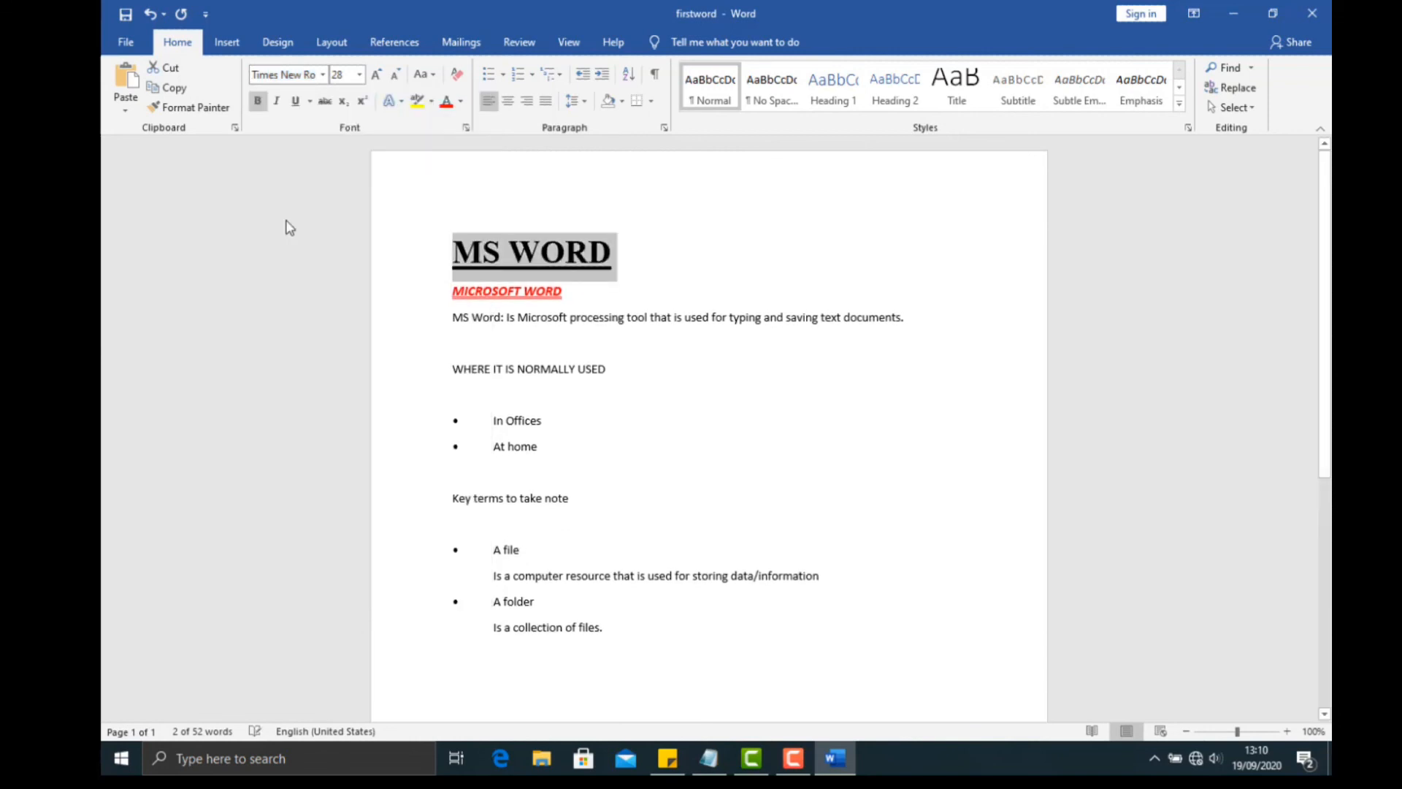
{"action": "left_click", "coordinate": [660, 262]}
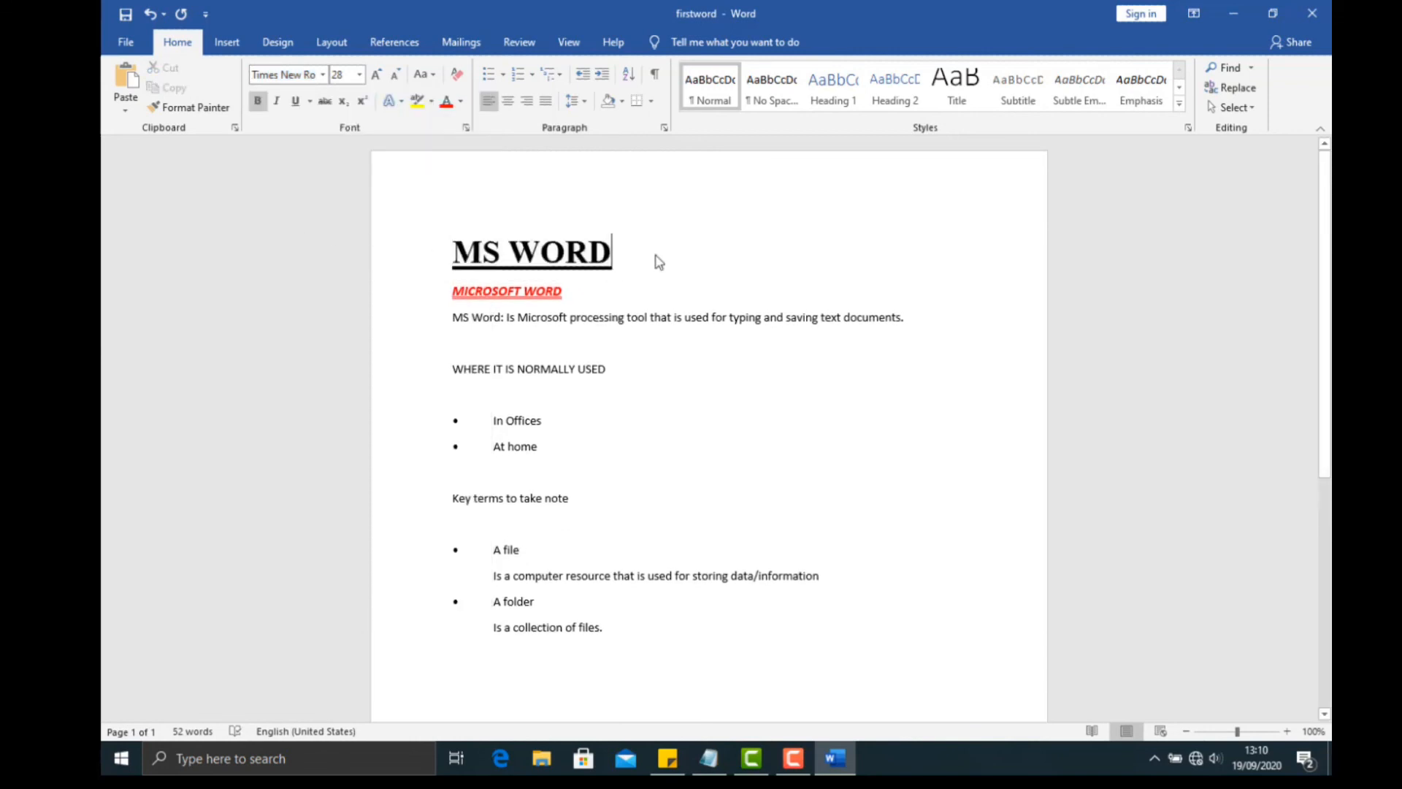
- Change the font of the red MICROSOFT WORD line to Arial
{"action": "left_click", "coordinate": [606, 295]}
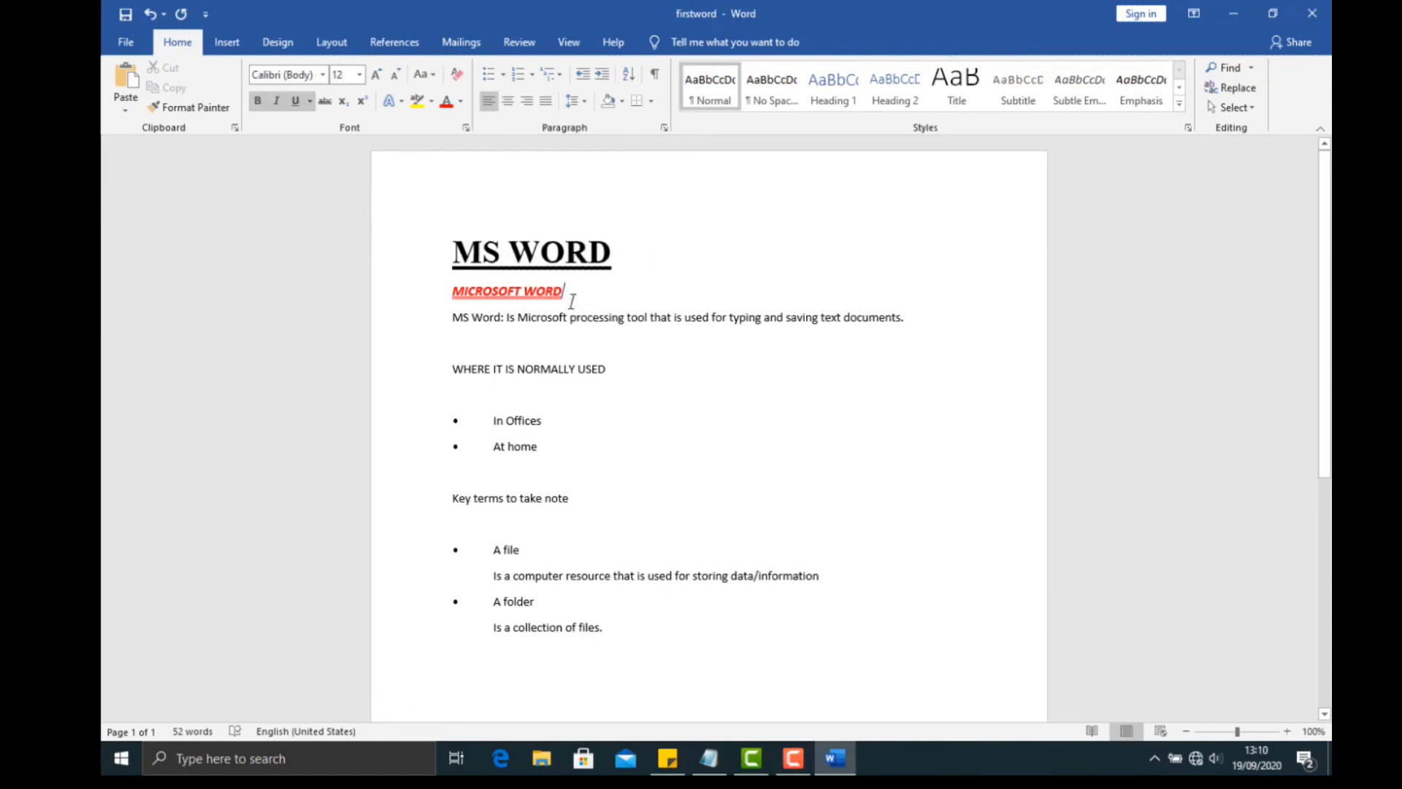
{"action": "left_click_drag", "start_coordinate": [572, 296], "coordinate": [438, 290]}
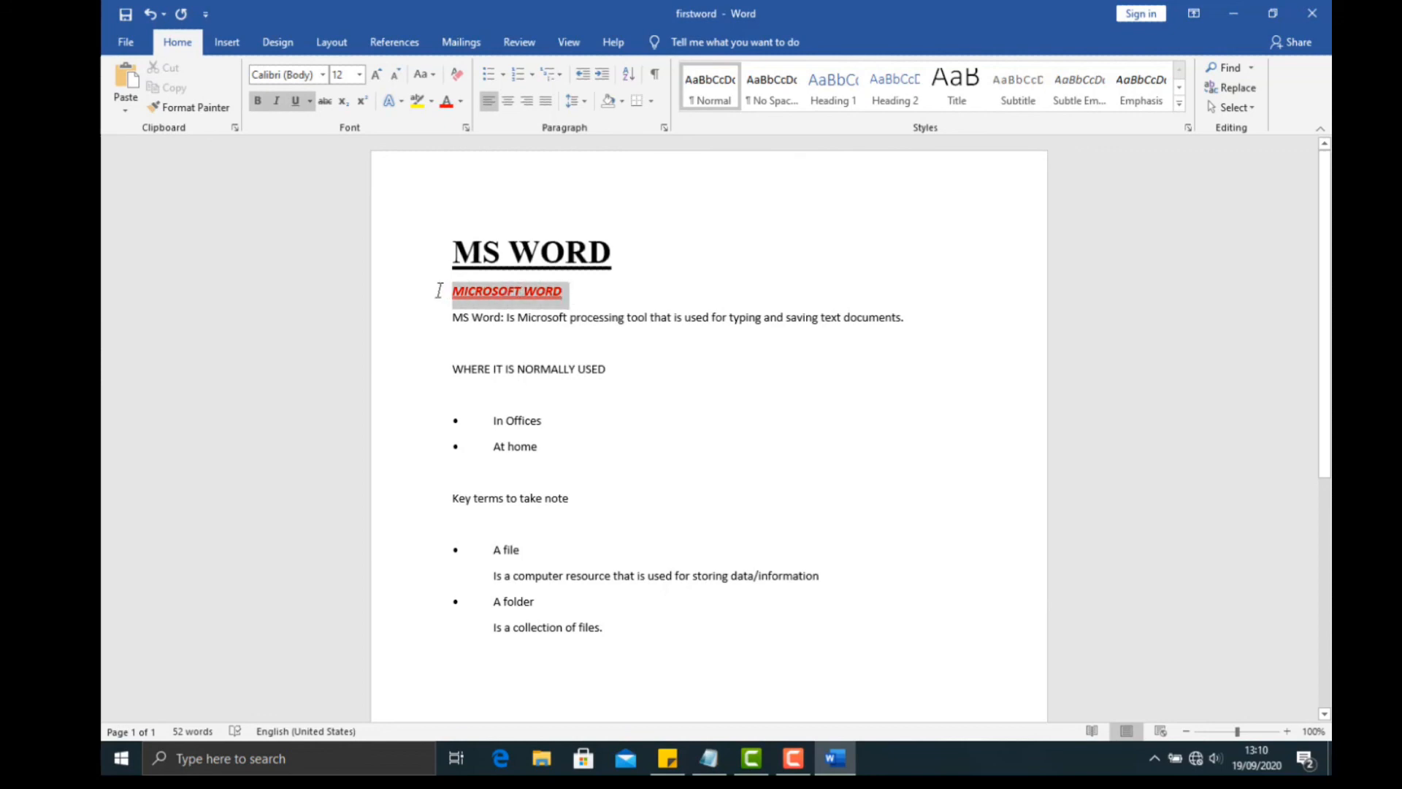
{"action": "left_click", "coordinate": [323, 77]}
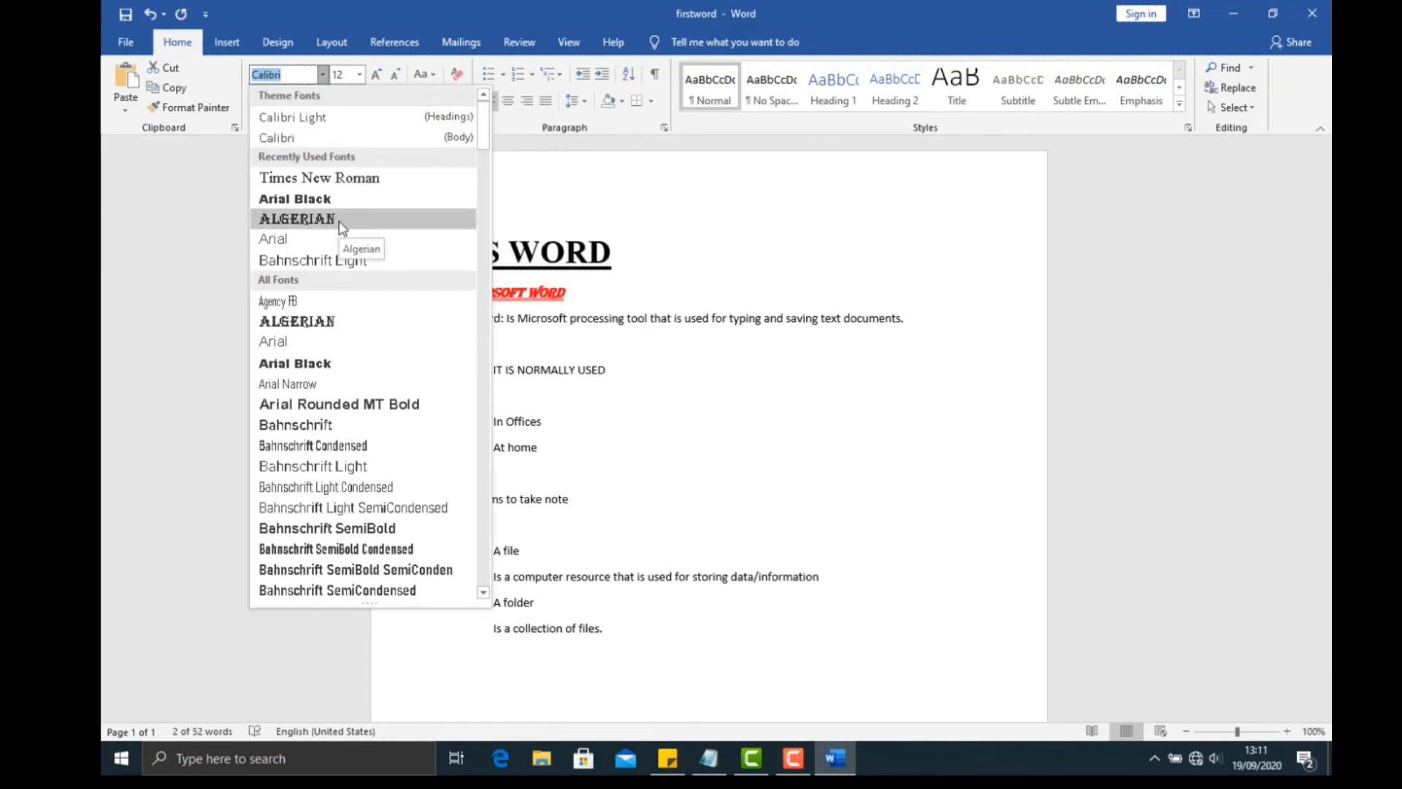
{"action": "left_click", "coordinate": [321, 341]}
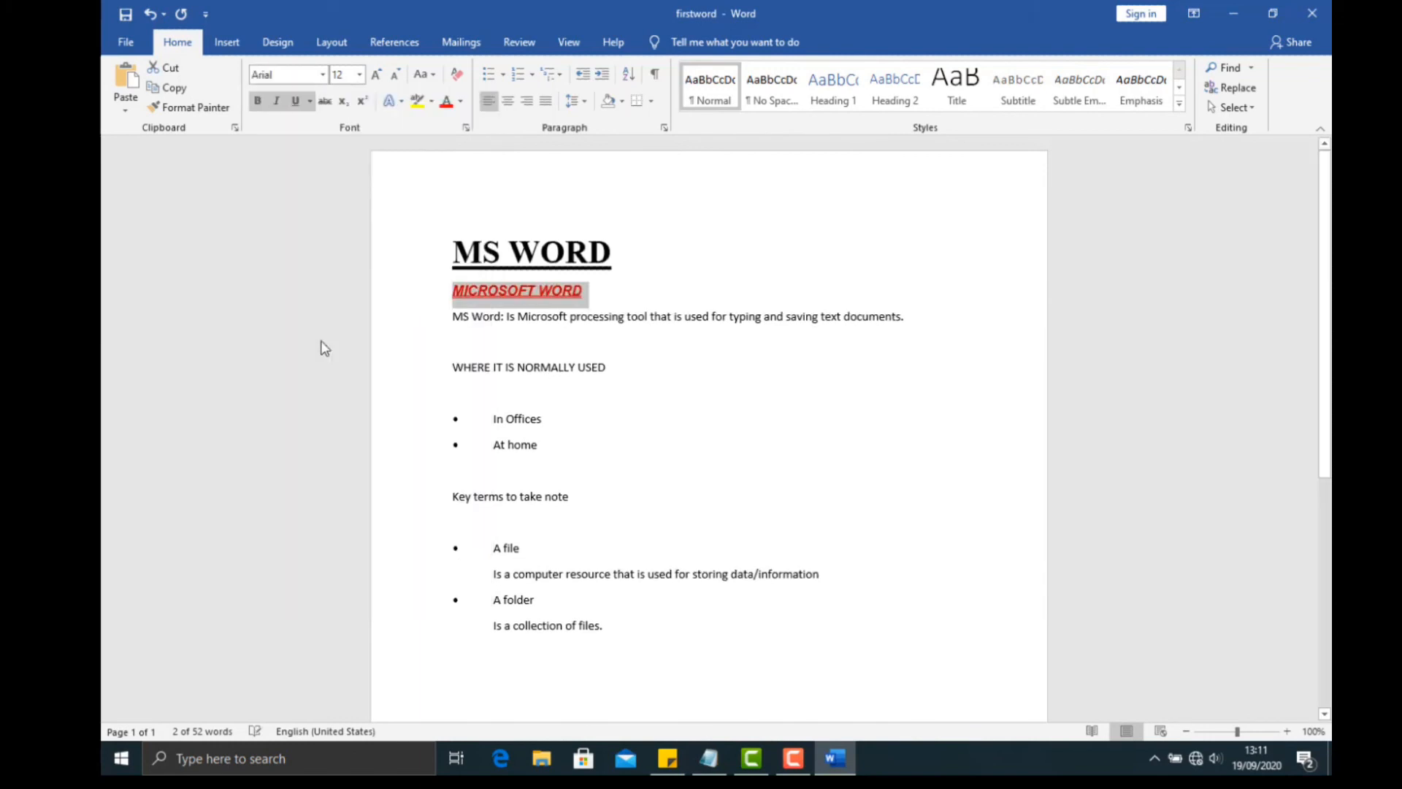
{"action": "left_click", "coordinate": [465, 368]}
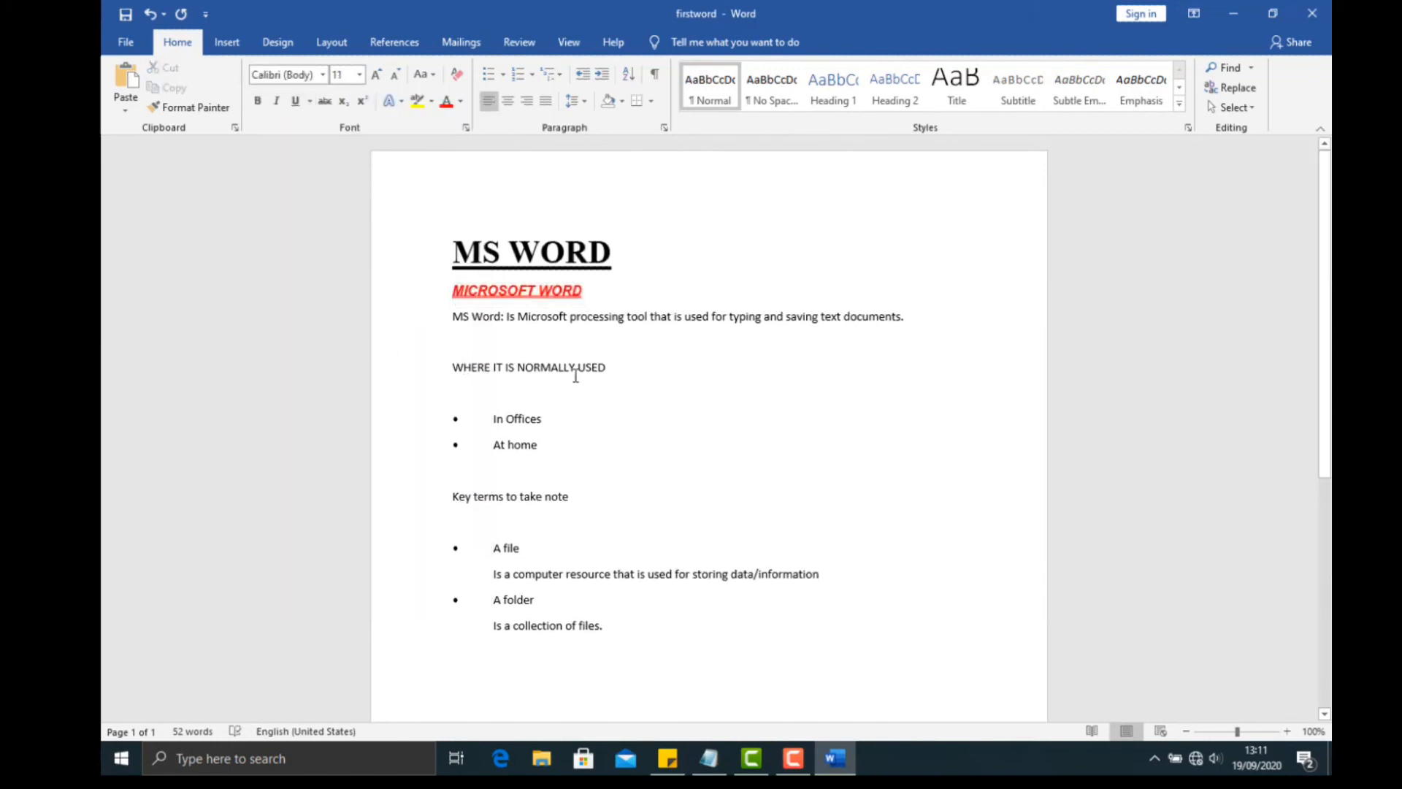
{"action": "left_click_drag", "start_coordinate": [551, 369], "coordinate": [448, 366]}
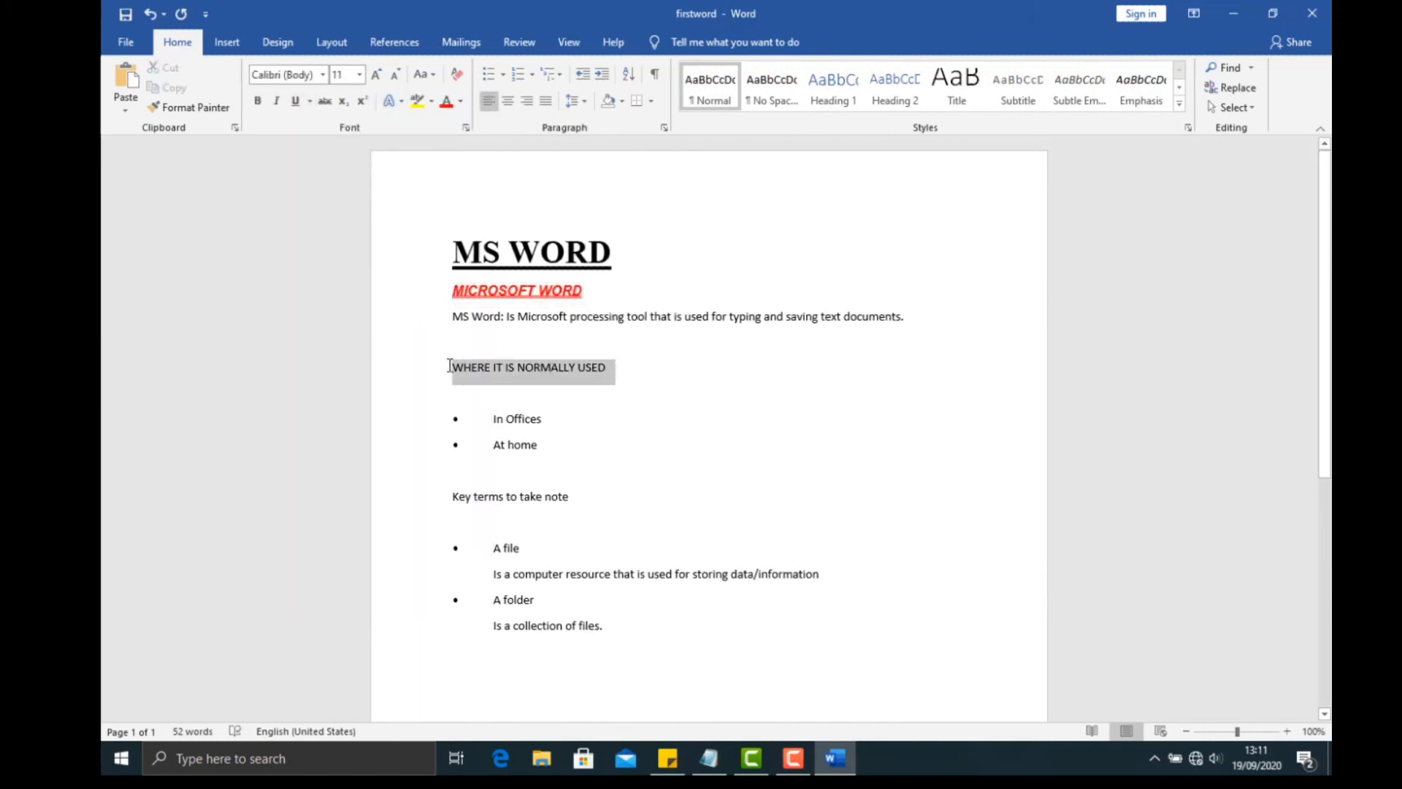
{"action": "left_click", "coordinate": [614, 367]}
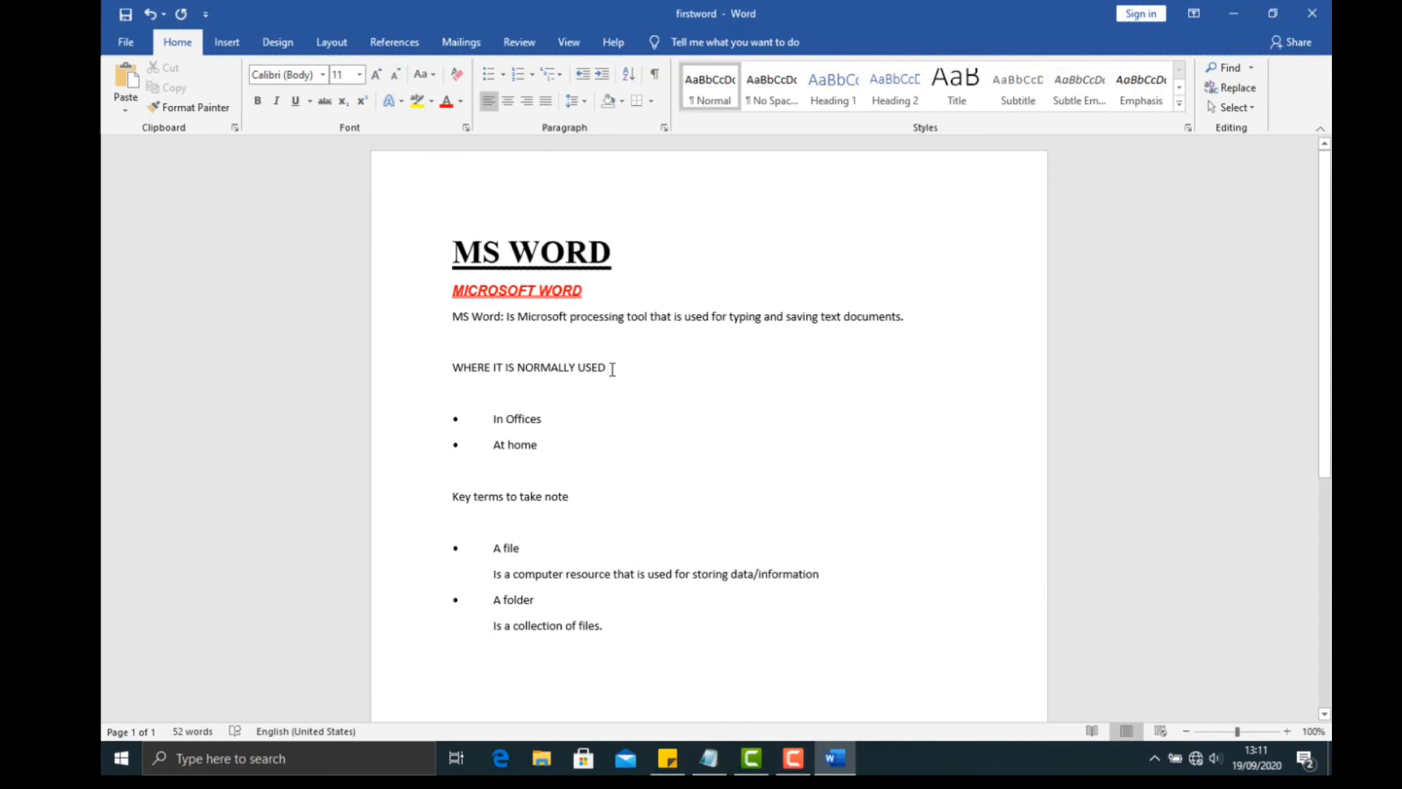
{"action": "left_click_drag", "start_coordinate": [612, 369], "coordinate": [541, 363]}
{"action": "left_click", "coordinate": [610, 368]}
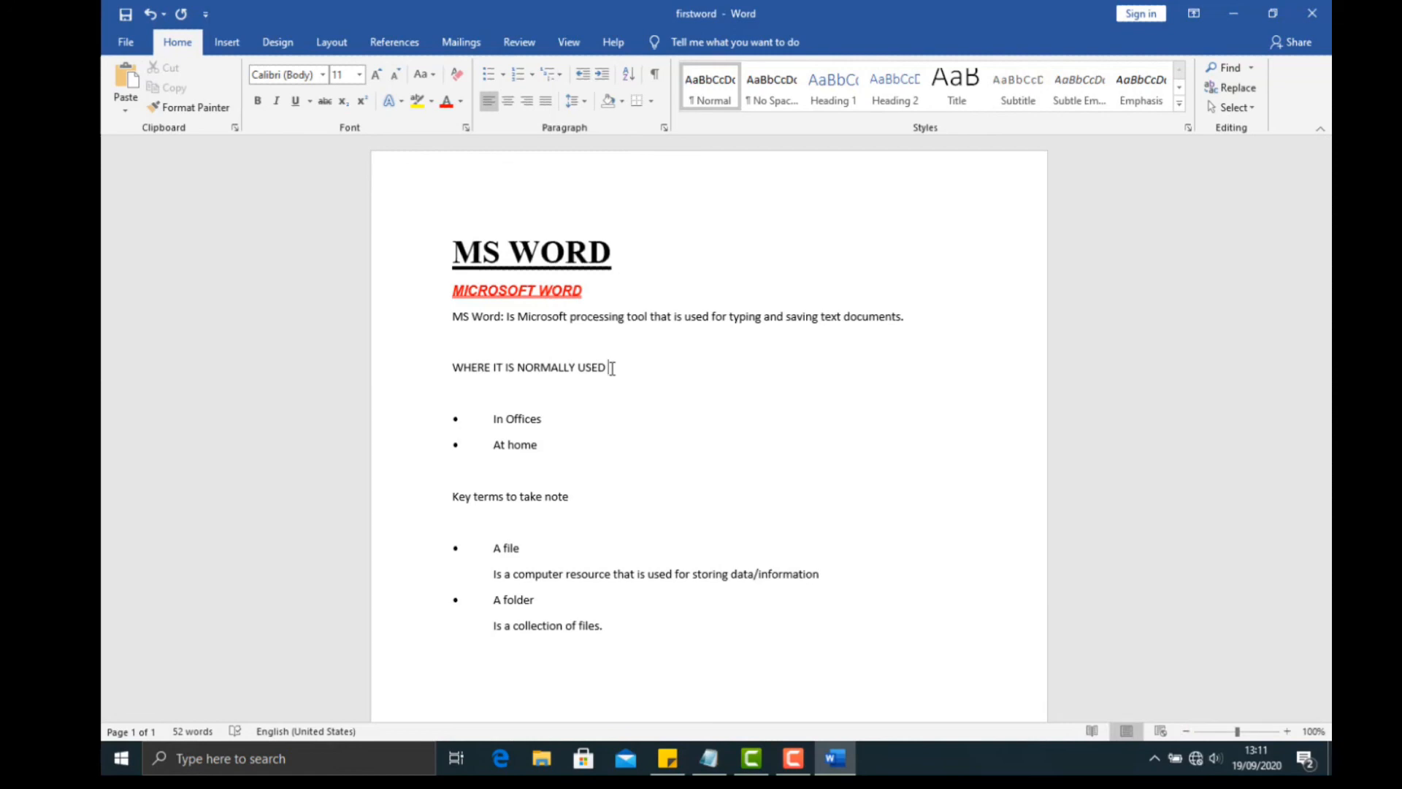
{"action": "left_click_drag", "start_coordinate": [612, 367], "coordinate": [451, 367]}
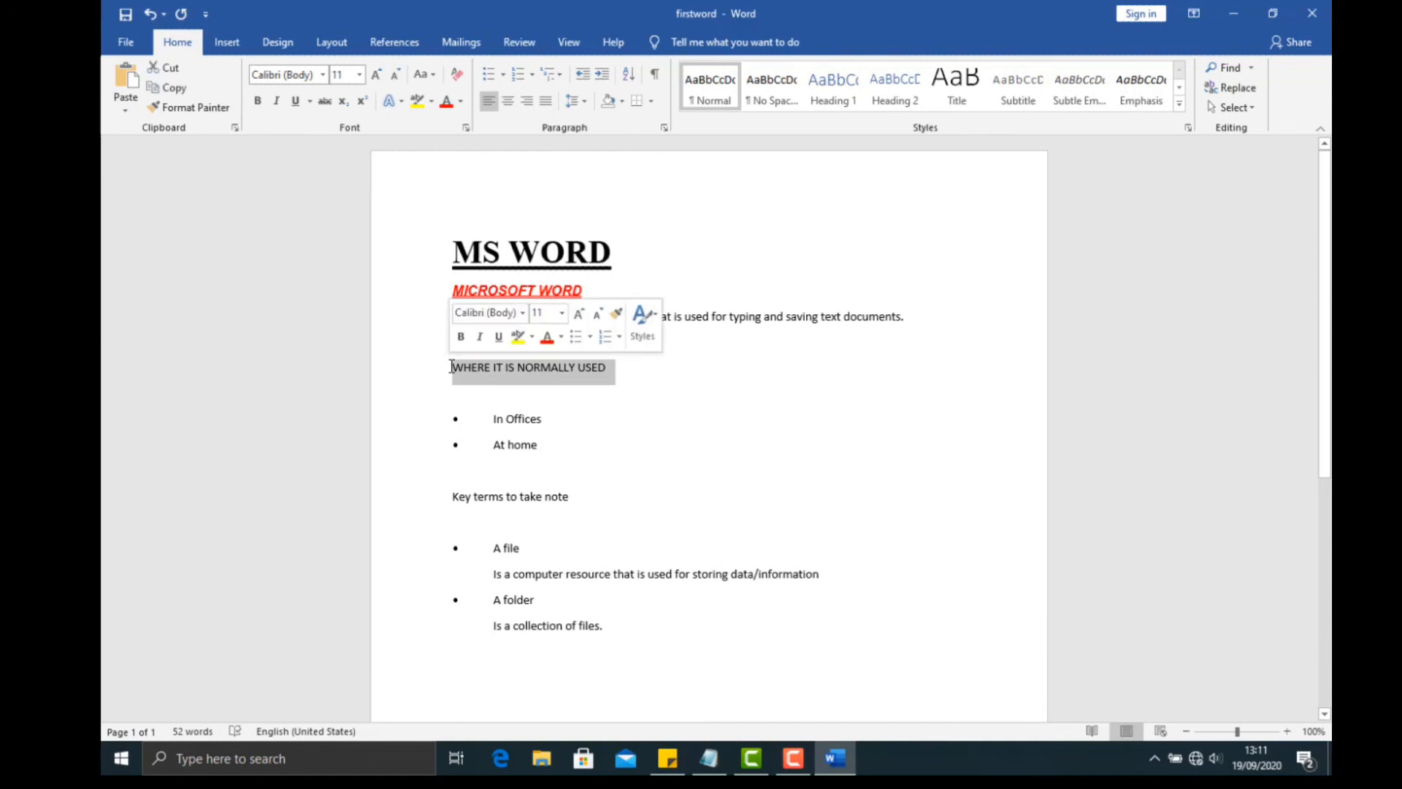
{"action": "left_click", "coordinate": [451, 366]}
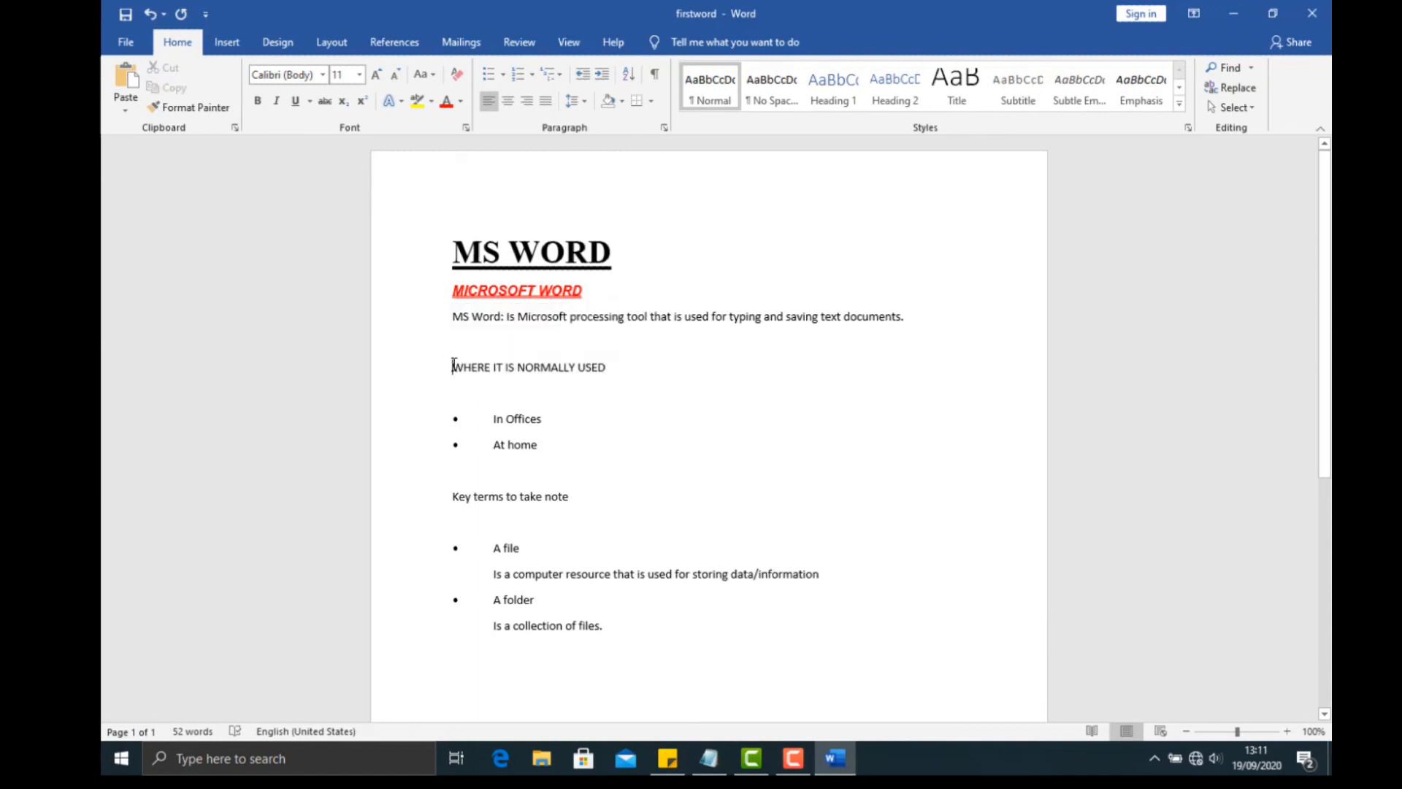
- Change the font of the WHERE IT IS NORMALLY USED heading to Bahnschrift SemiBold
{"action": "left_click_drag", "start_coordinate": [454, 365], "coordinate": [606, 363]}
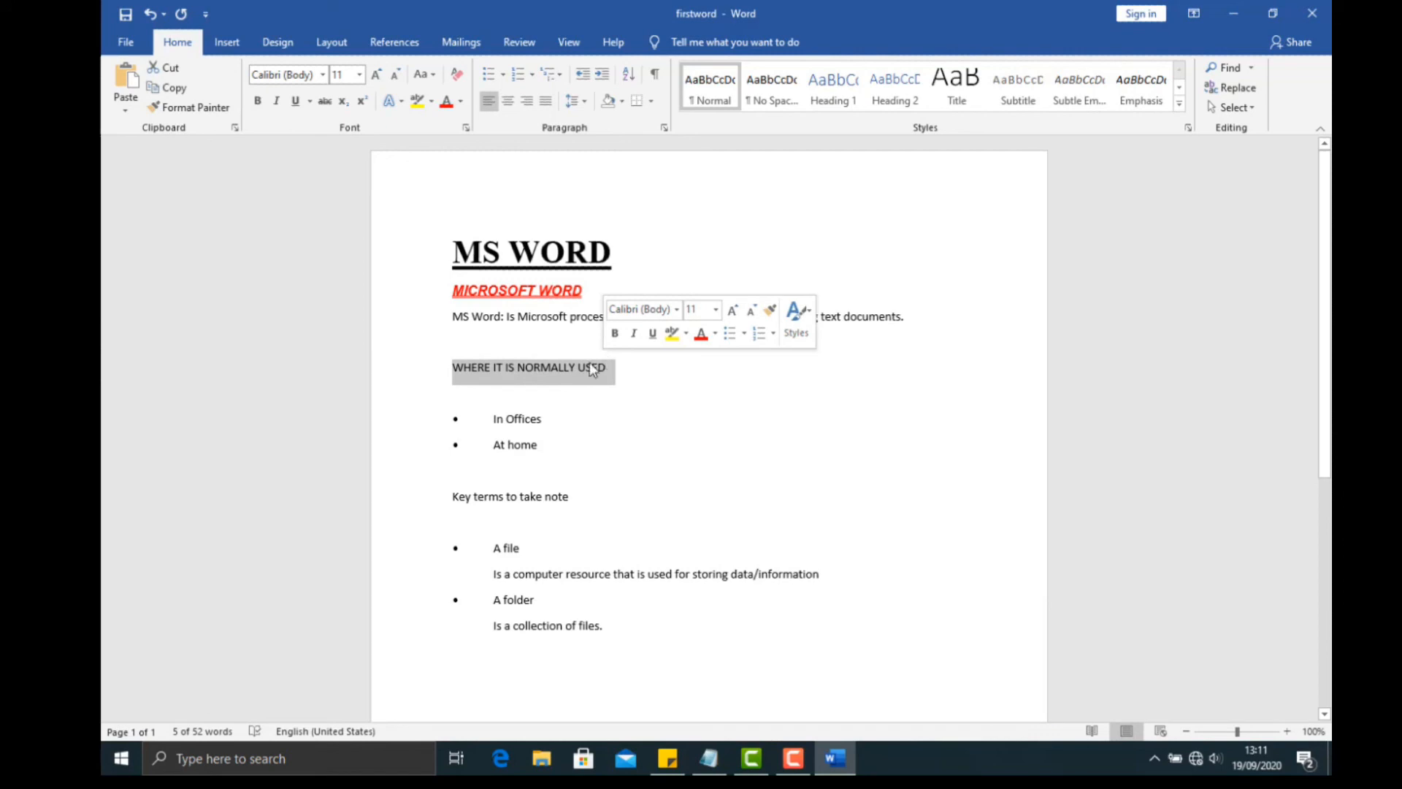
{"action": "left_click", "coordinate": [322, 74]}
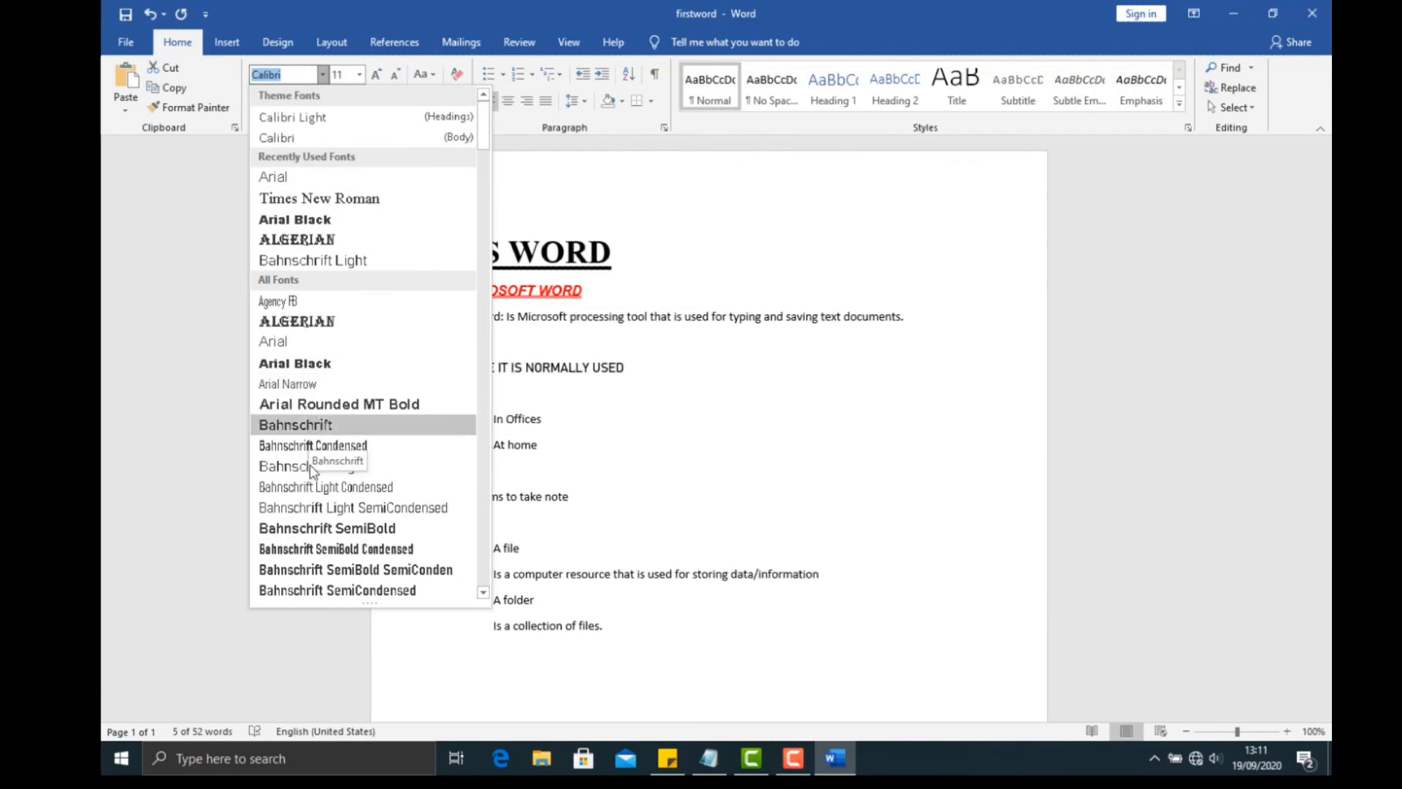
{"action": "left_click", "coordinate": [310, 528]}
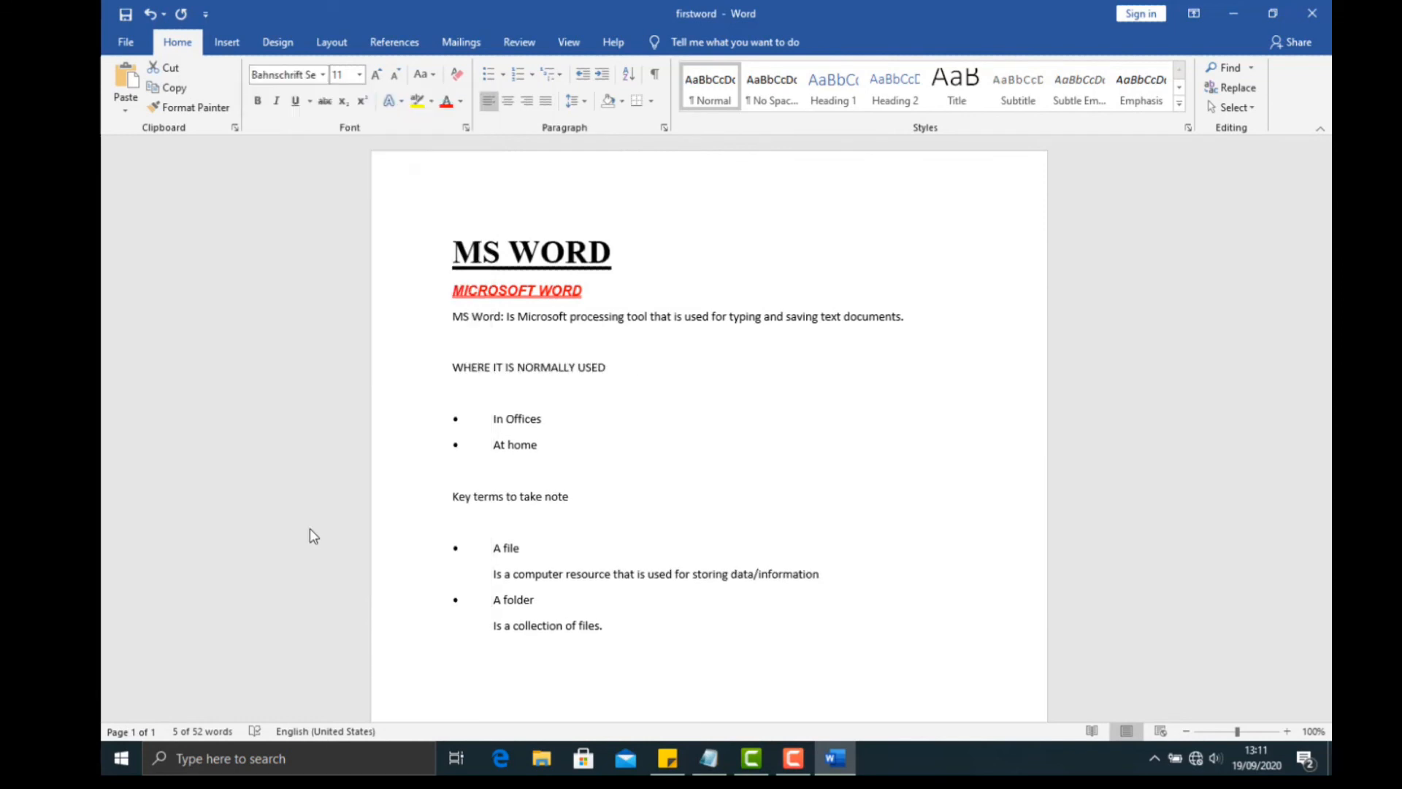
{"action": "left_click", "coordinate": [556, 461]}
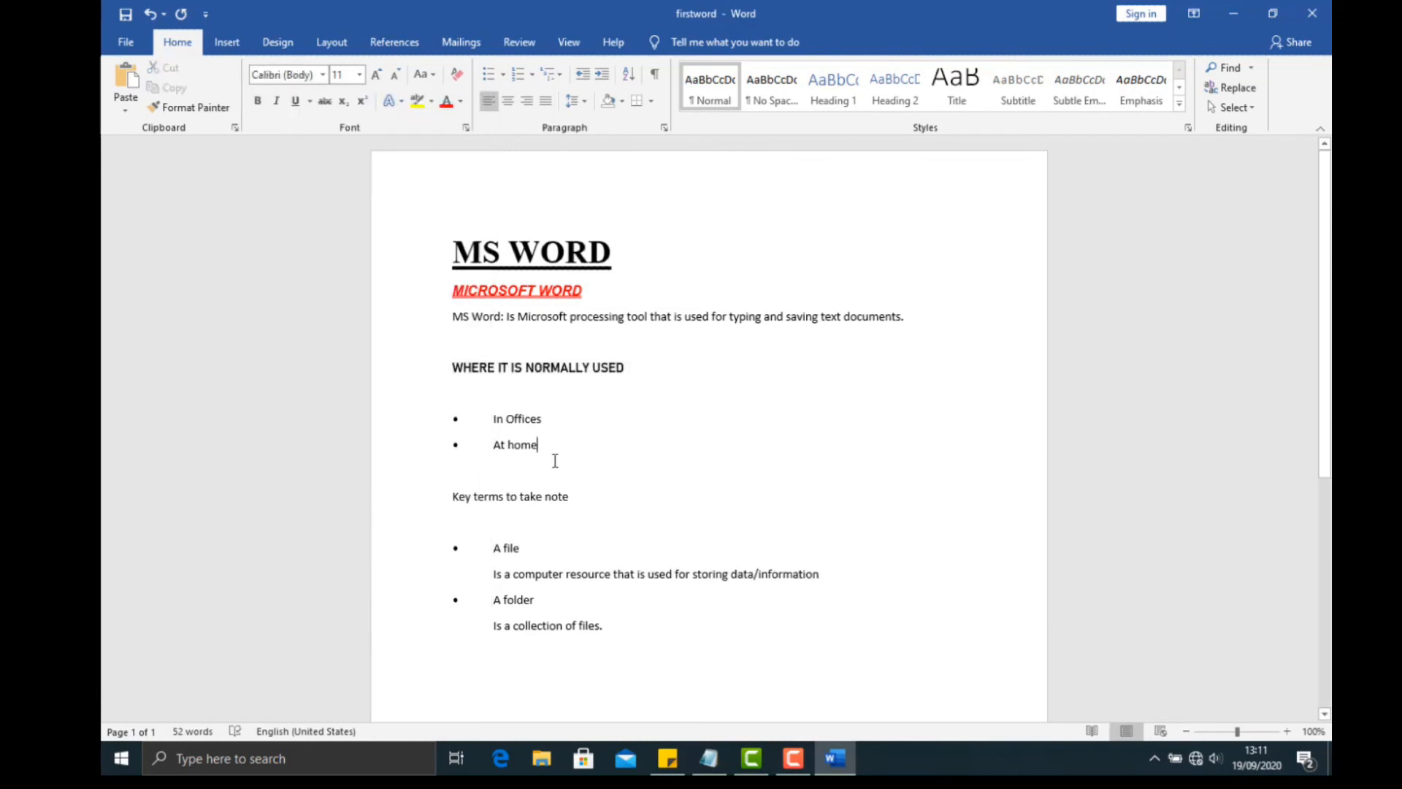